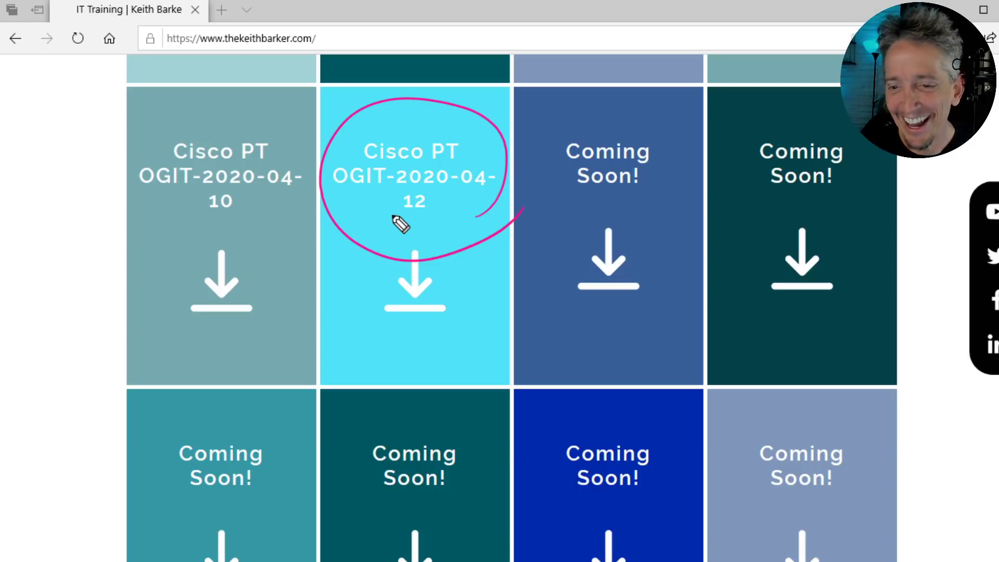
mouse_move(365, 232)
mouse_down()
mouse_move(386, 197)
mouse_move(375, 210)
mouse_up()
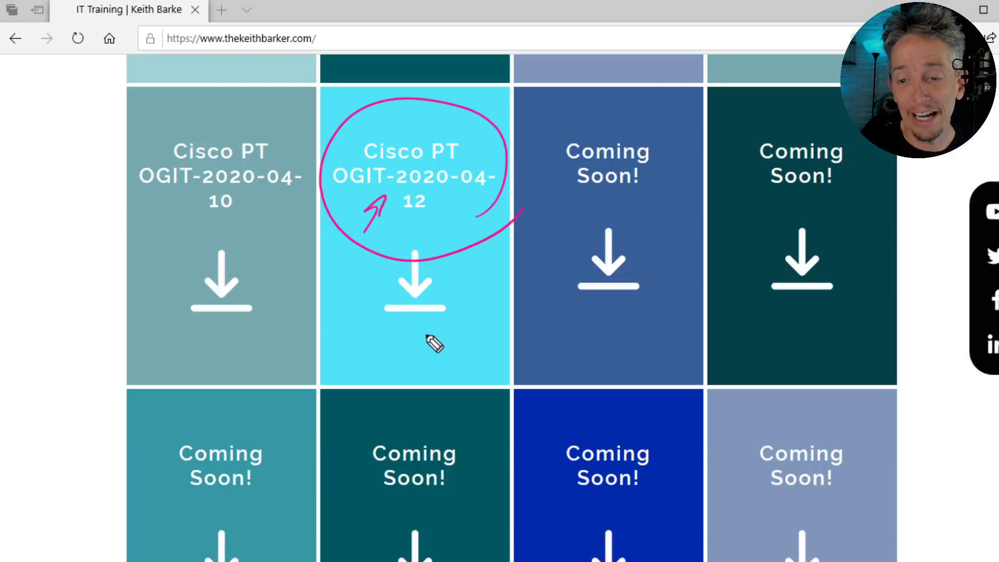
mouse_move(433, 321)
mouse_down()
mouse_move(440, 336)
mouse_move(464, 323)
mouse_move(457, 346)
mouse_move(443, 344)
mouse_up()
click(449, 329)
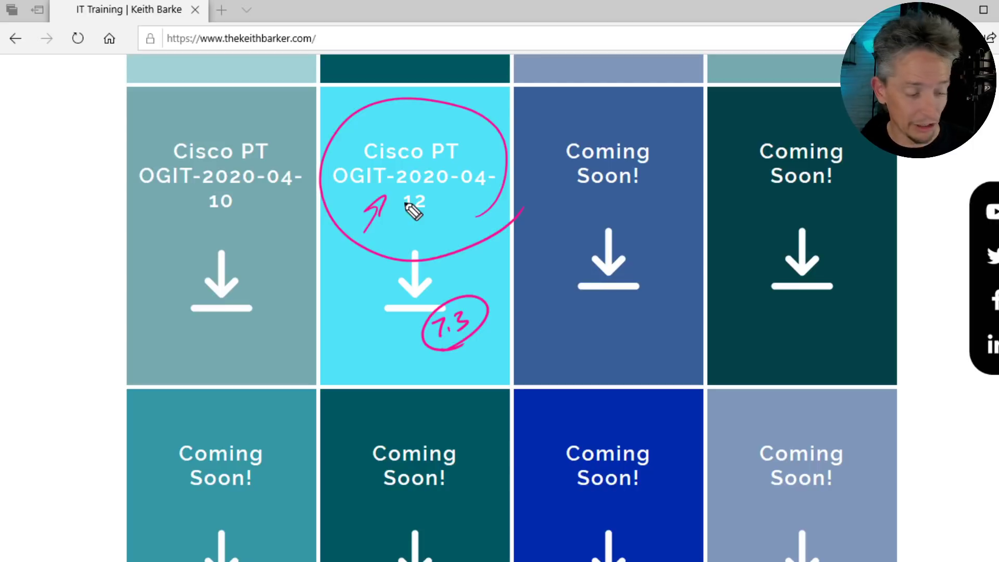
key(Escape)
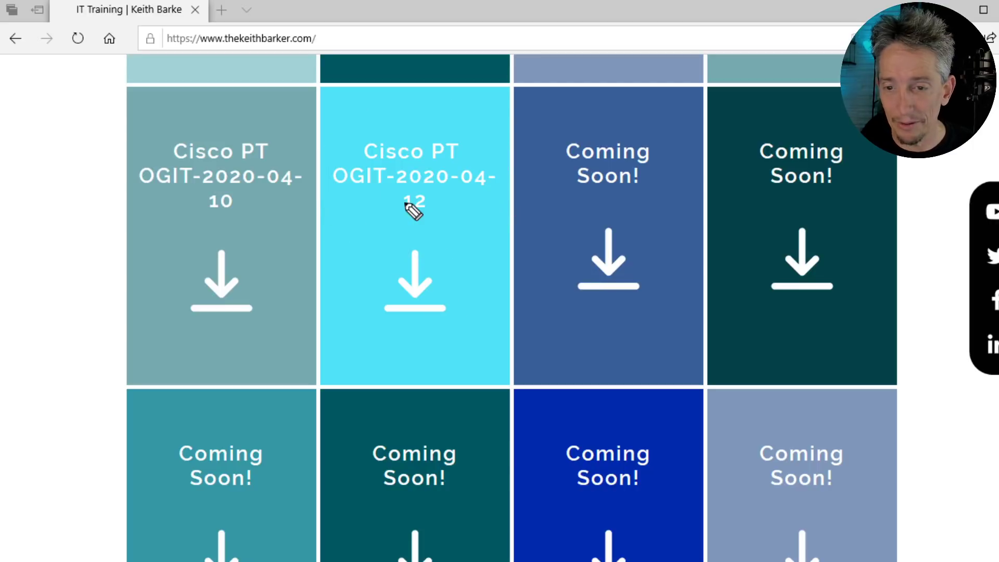
- Download and save OGIT-2020-04-12 PT Lab.zip, then open the Downloads folder
click(415, 297)
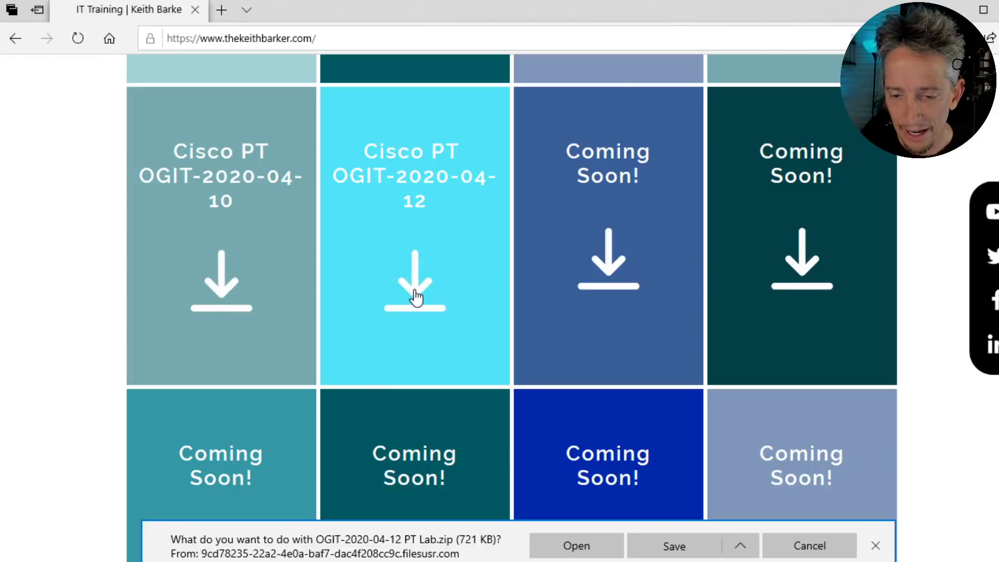
click(675, 551)
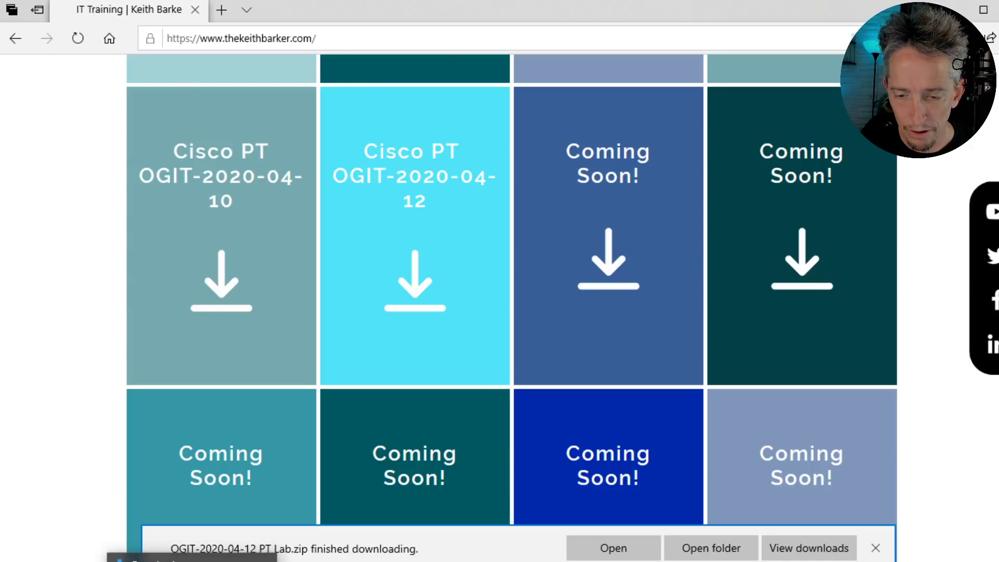
click(192, 558)
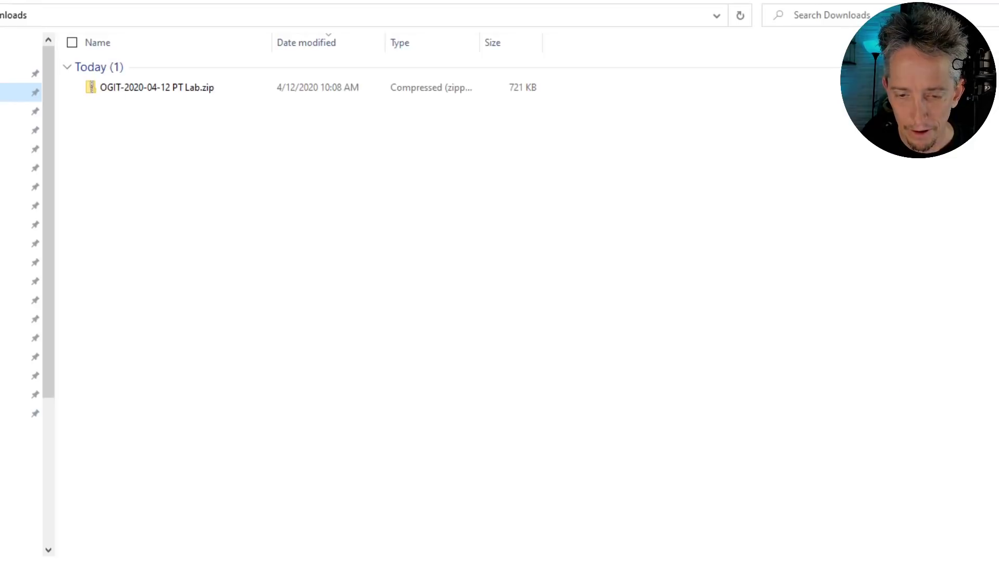
- Extract the lab zip into an OGIT-2020-04-12 PT Lab folder
right_click(156, 88)
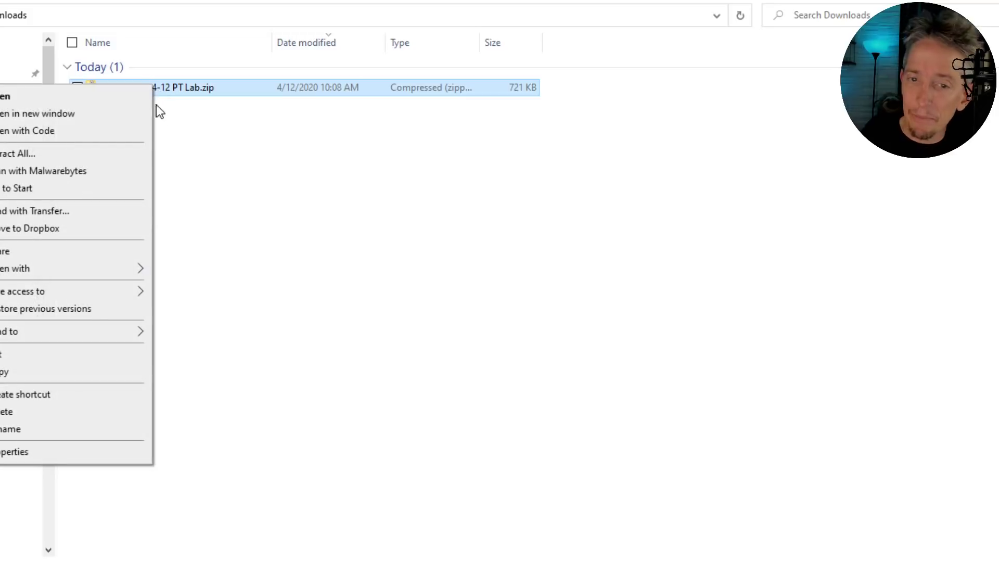
click(61, 154)
click(628, 414)
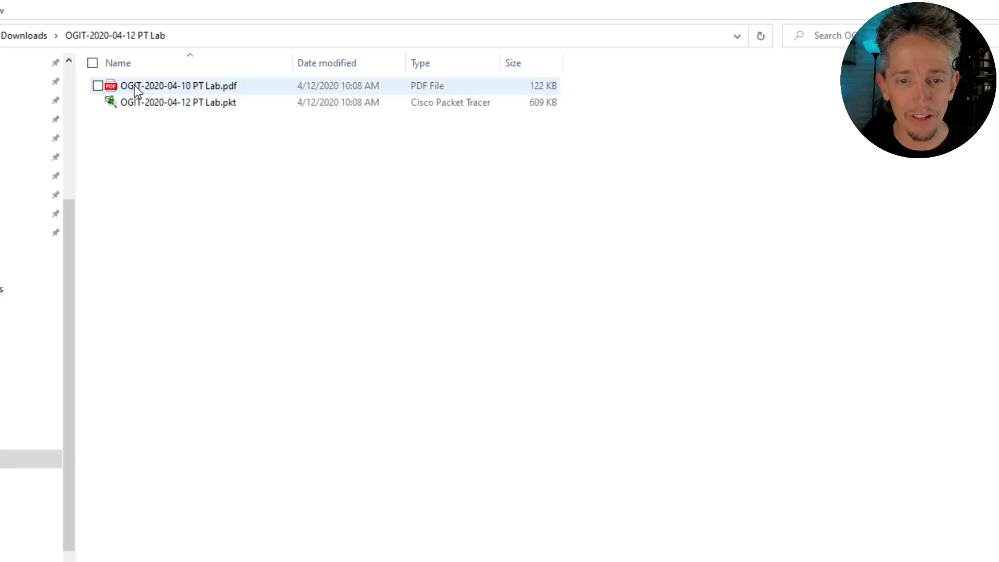
- Open the lab objectives PDF in Edge and dismiss the download notice
double_click(136, 86)
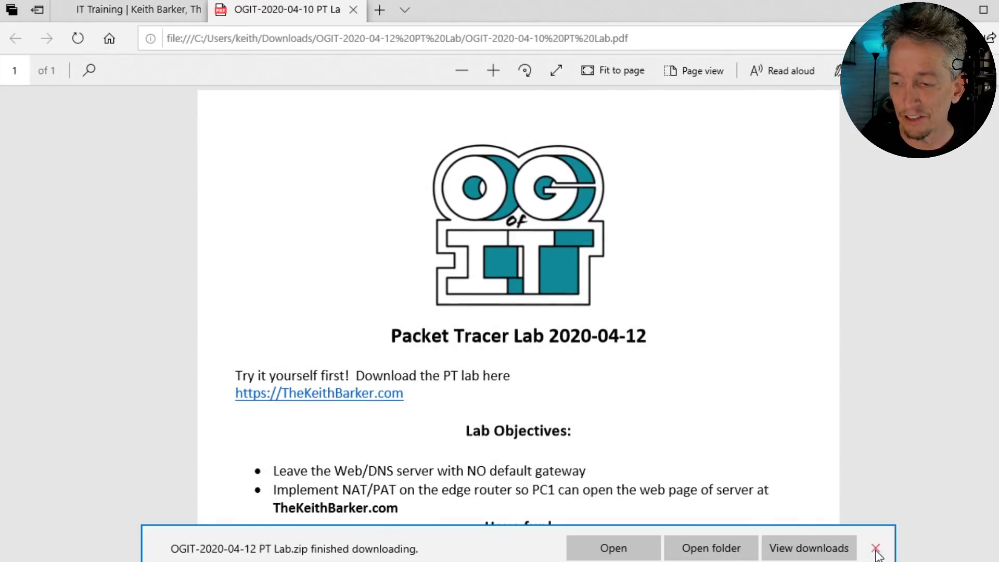
click(876, 548)
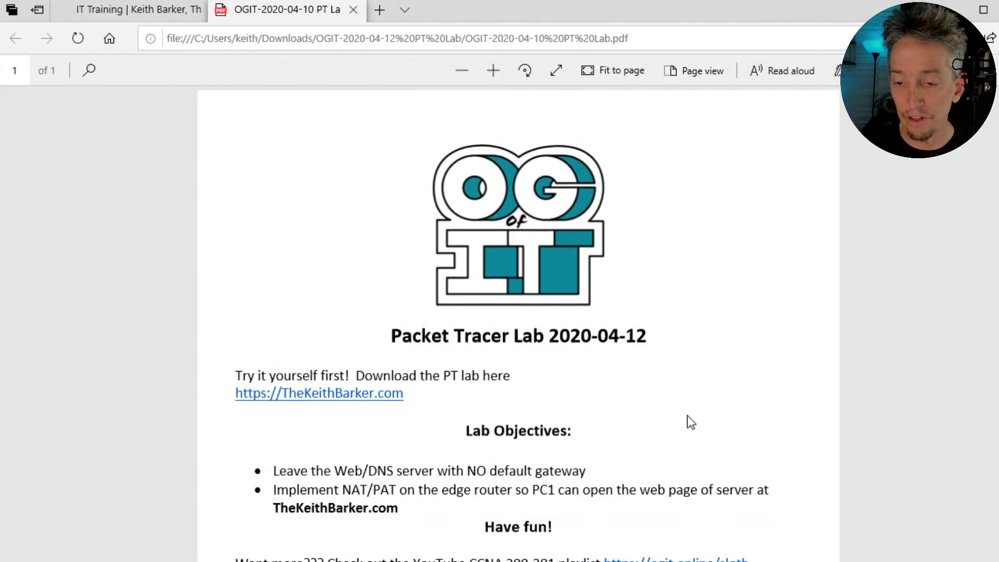
scroll(667, 432, down, 1)
scroll(664, 431, up, 1)
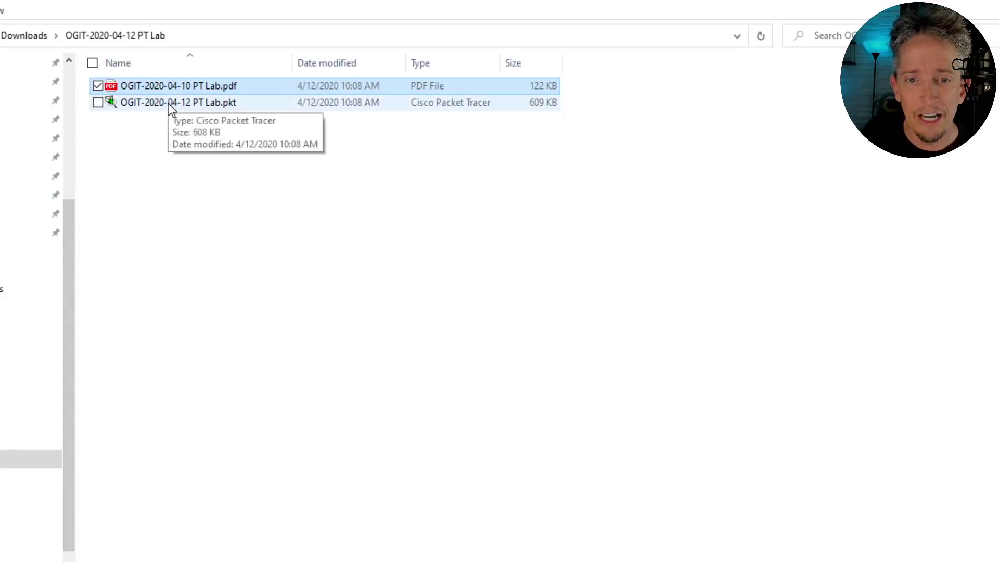
- Open OGIT-2020-04-12 PT Lab.pkt in Packet Tracer and stretch its window across the screen
double_click(172, 103)
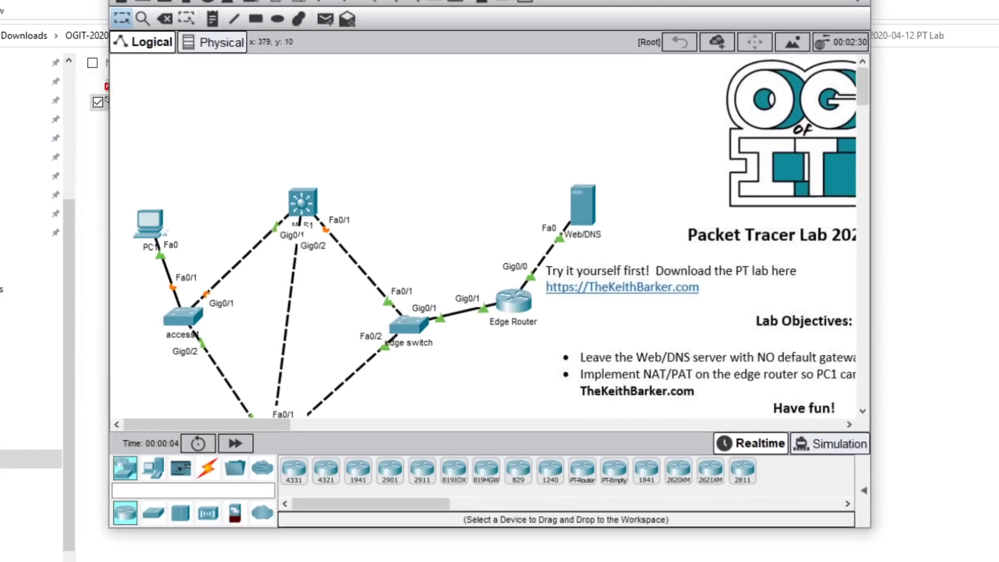
drag(445, 0, 320, 11)
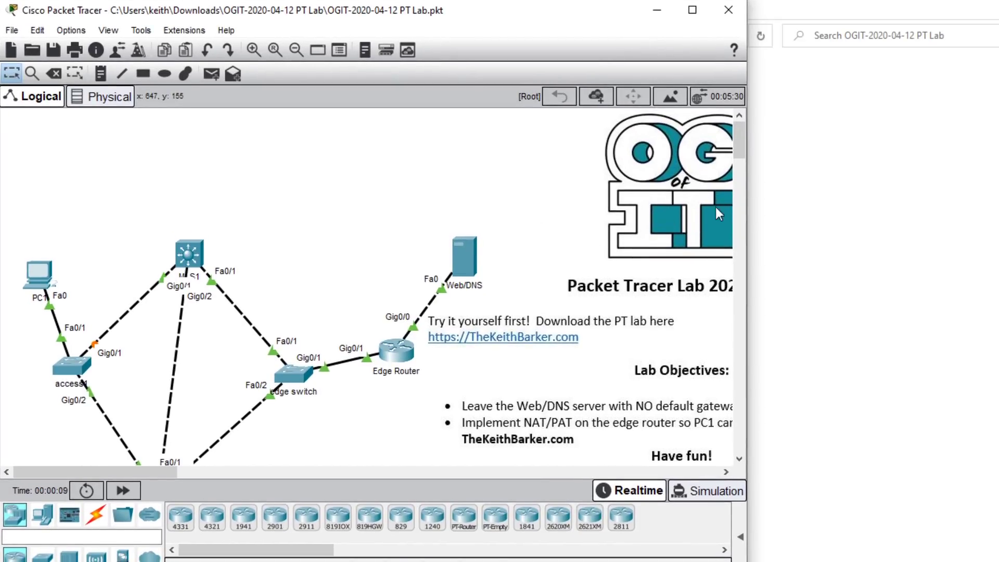
drag(747, 295, 986, 319)
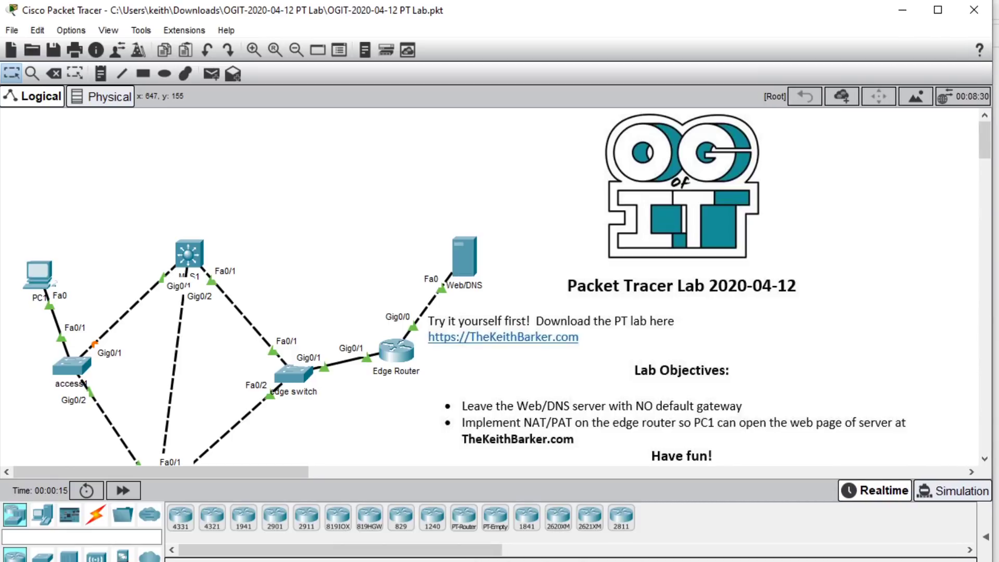
drag(991, 561, 987, 559)
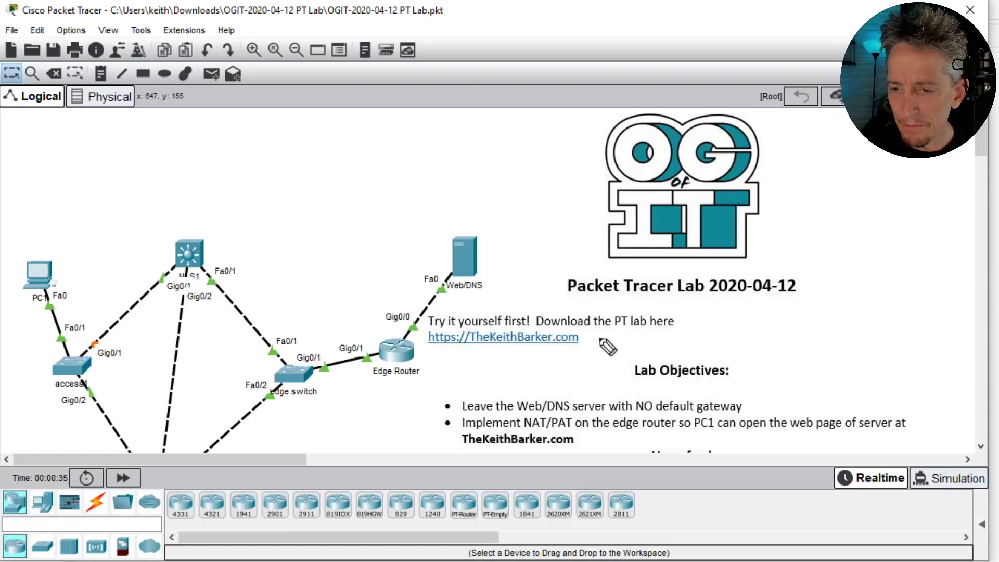
- Circle and label the Web/DNS server as 23.1.2.2 and enclose the internet side
drag(601, 340, 606, 337)
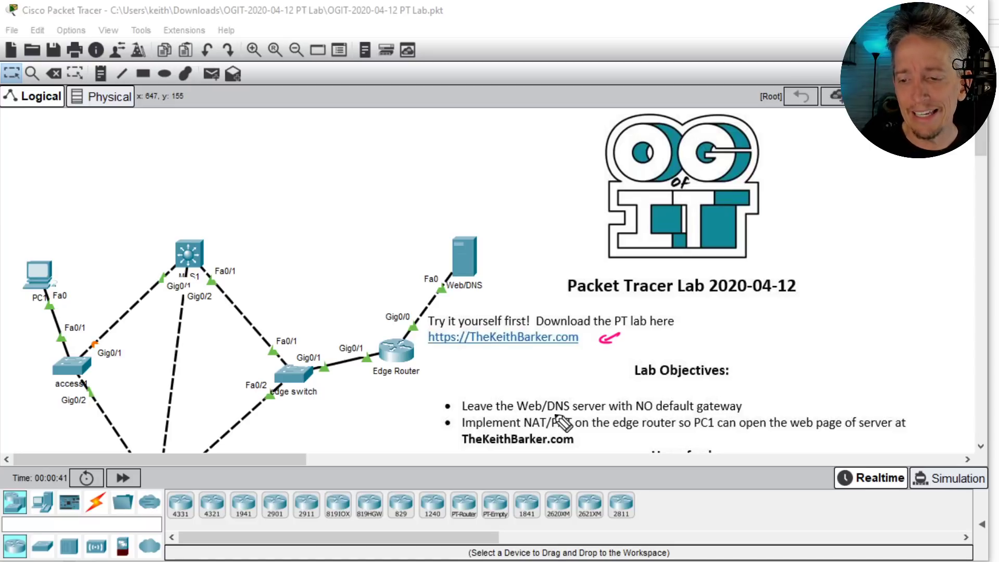
mouse_move(452, 221)
mouse_down()
mouse_move(480, 300)
mouse_move(486, 231)
mouse_up()
mouse_move(423, 204)
mouse_down()
mouse_move(511, 215)
mouse_move(530, 206)
mouse_move(519, 208)
mouse_up()
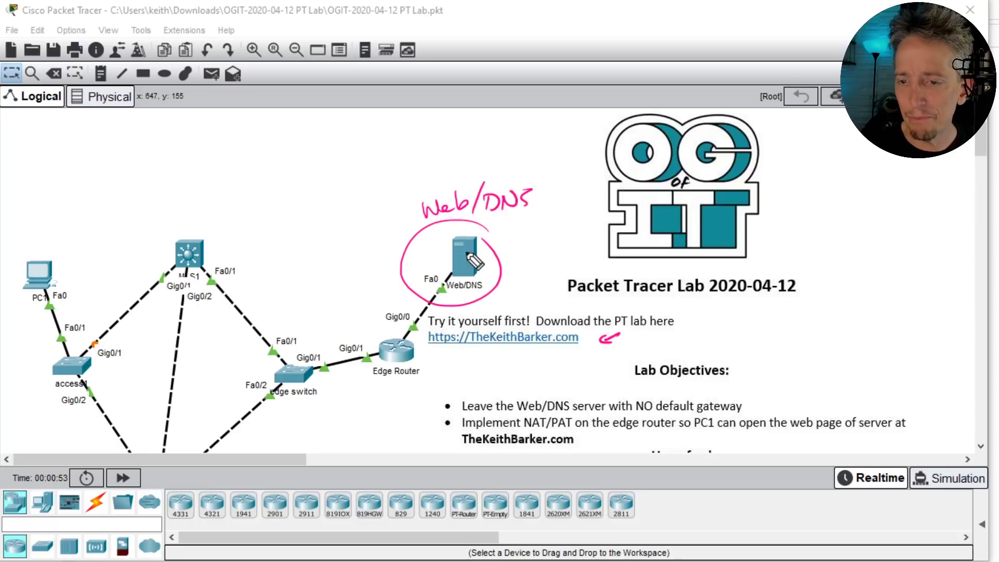
mouse_move(509, 244)
mouse_down()
mouse_move(545, 252)
mouse_move(558, 234)
mouse_move(592, 239)
mouse_up()
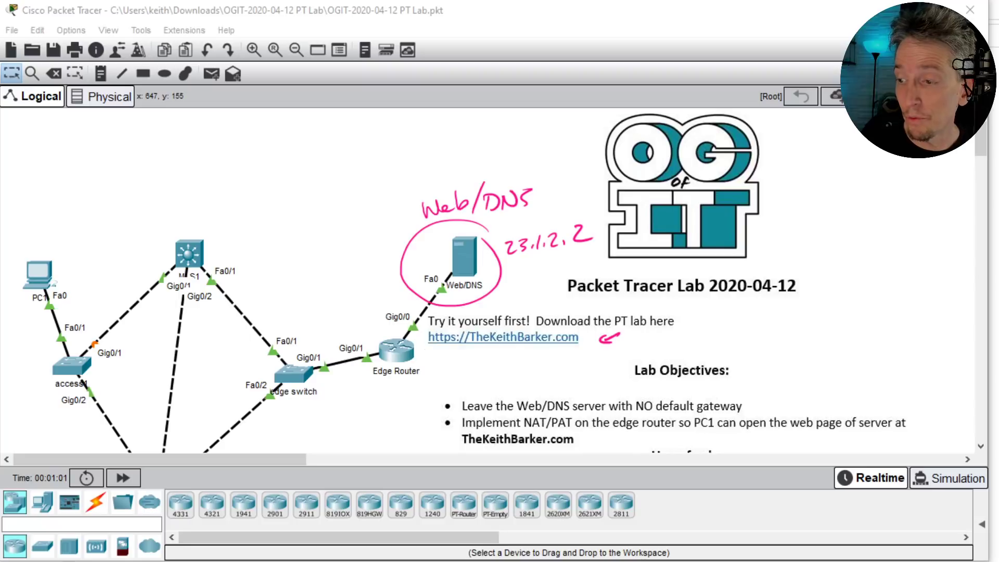
mouse_move(518, 152)
mouse_down()
mouse_move(390, 180)
mouse_move(401, 328)
mouse_move(607, 377)
mouse_move(436, 133)
mouse_up()
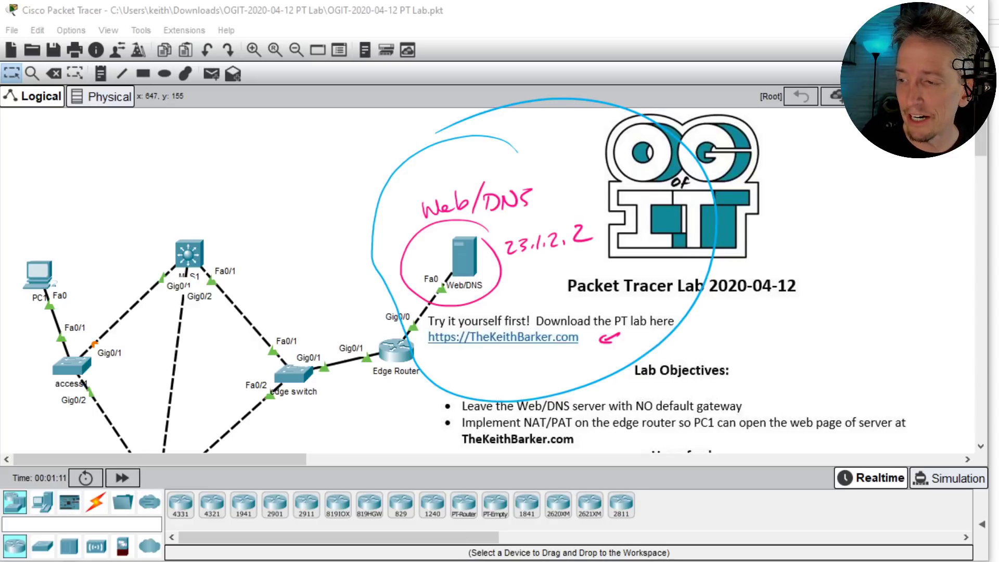
- Mark the inside network boundary and write VLAN10 - 10.10.0.0/24
mouse_move(216, 155)
mouse_down()
mouse_move(339, 276)
mouse_move(364, 453)
mouse_up()
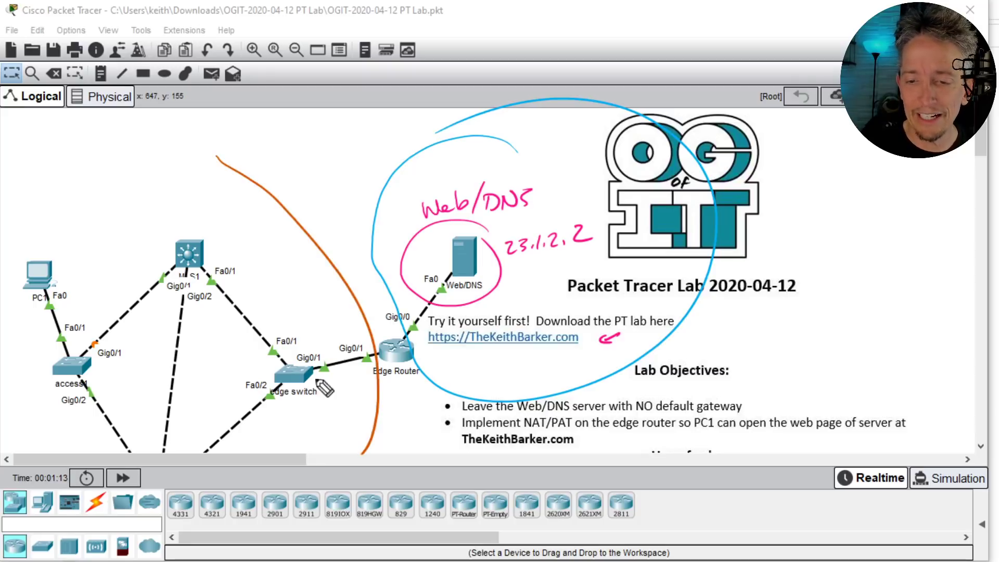
drag(310, 277, 267, 301)
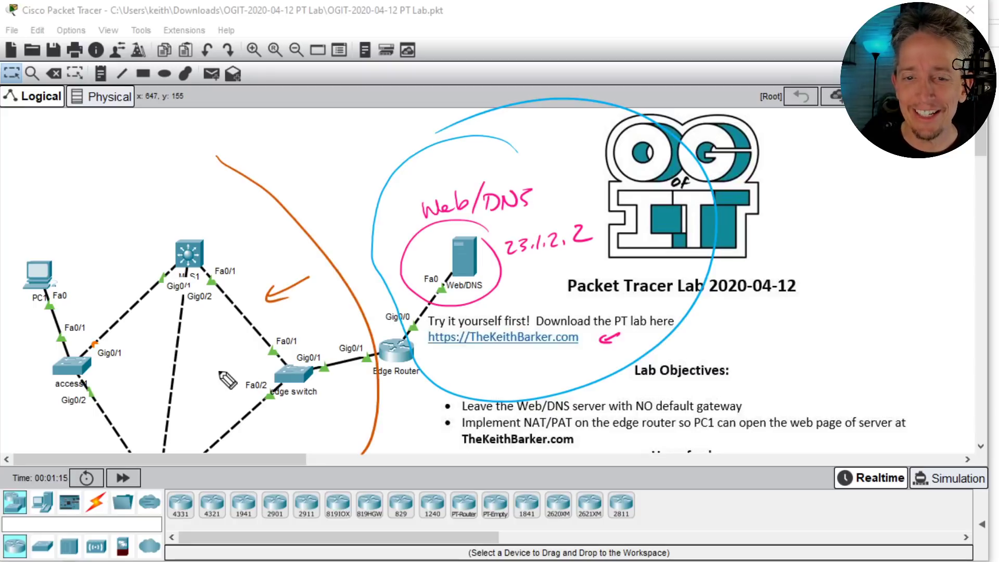
mouse_move(12, 175)
mouse_down()
mouse_move(21, 201)
mouse_move(38, 177)
mouse_move(65, 191)
mouse_up()
drag(86, 157, 83, 158)
mouse_move(28, 211)
mouse_down()
mouse_move(100, 184)
mouse_move(127, 154)
mouse_up()
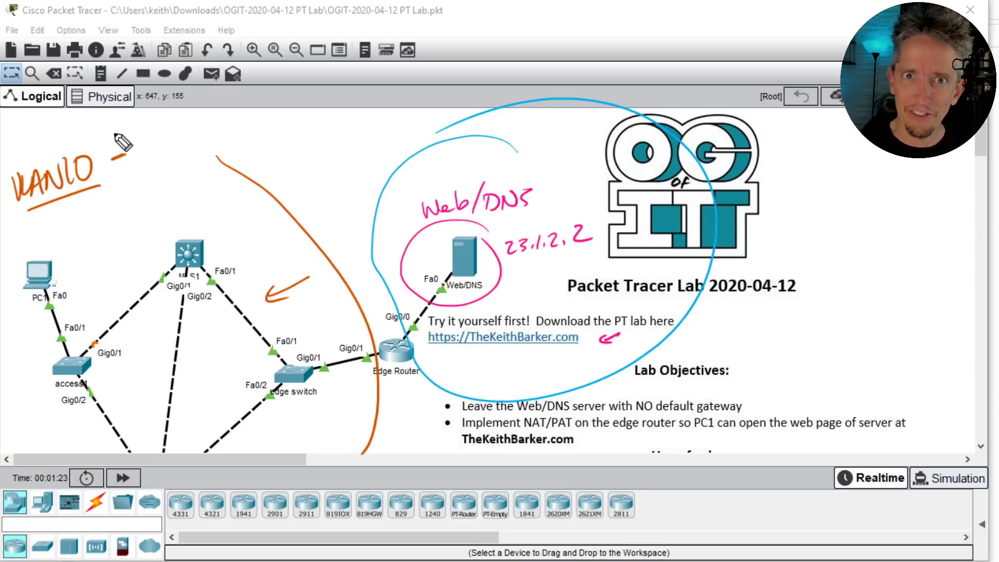
drag(141, 150, 139, 165)
mouse_move(156, 144)
mouse_down()
mouse_move(177, 163)
mouse_move(188, 143)
mouse_up()
mouse_move(207, 156)
mouse_down()
mouse_move(216, 141)
mouse_move(230, 155)
mouse_up()
drag(242, 137, 241, 137)
mouse_move(261, 126)
mouse_down()
mouse_move(255, 151)
mouse_move(287, 144)
mouse_up()
drag(293, 121, 289, 156)
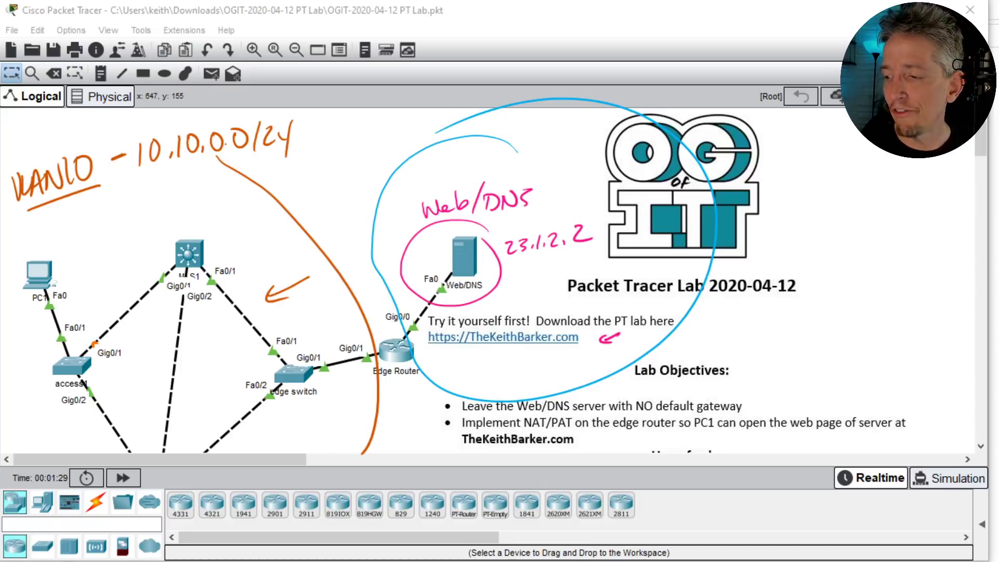
- Write the VLAN20 label and begin its subnet underneath
mouse_move(29, 223)
mouse_down()
mouse_move(49, 224)
mouse_move(61, 240)
mouse_move(90, 211)
mouse_move(112, 218)
mouse_up()
mouse_move(125, 198)
mouse_down()
mouse_move(118, 207)
mouse_move(151, 194)
mouse_move(165, 207)
mouse_up()
mouse_move(190, 183)
mouse_down()
mouse_move(225, 197)
mouse_move(237, 180)
mouse_move(268, 193)
mouse_move(333, 177)
mouse_move(345, 155)
mouse_move(341, 184)
mouse_move(334, 174)
mouse_up()
- Finish writing VLAN20's subnet 10.20.0.0/24 and draw an arrow at MLS1
click(201, 193)
click(244, 193)
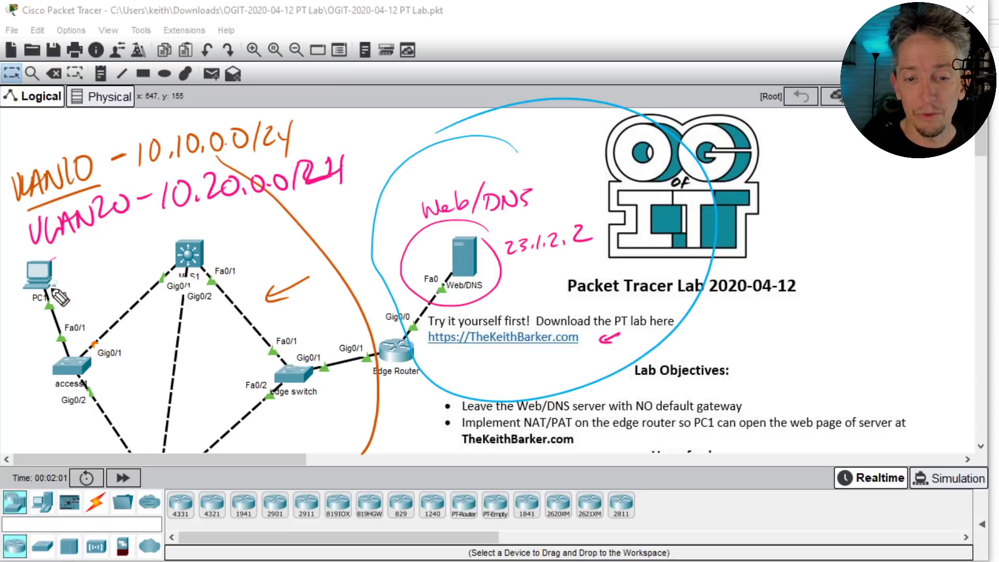
drag(258, 246, 249, 252)
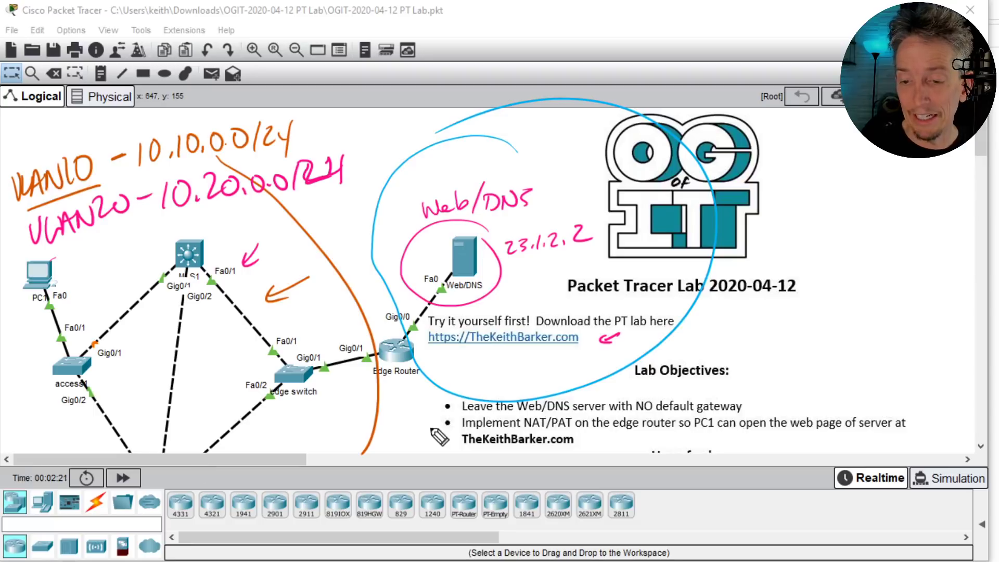
- Draw arrows at the NAT/PAT objective, the Edge Router and the Web/DNS server
drag(416, 428, 432, 430)
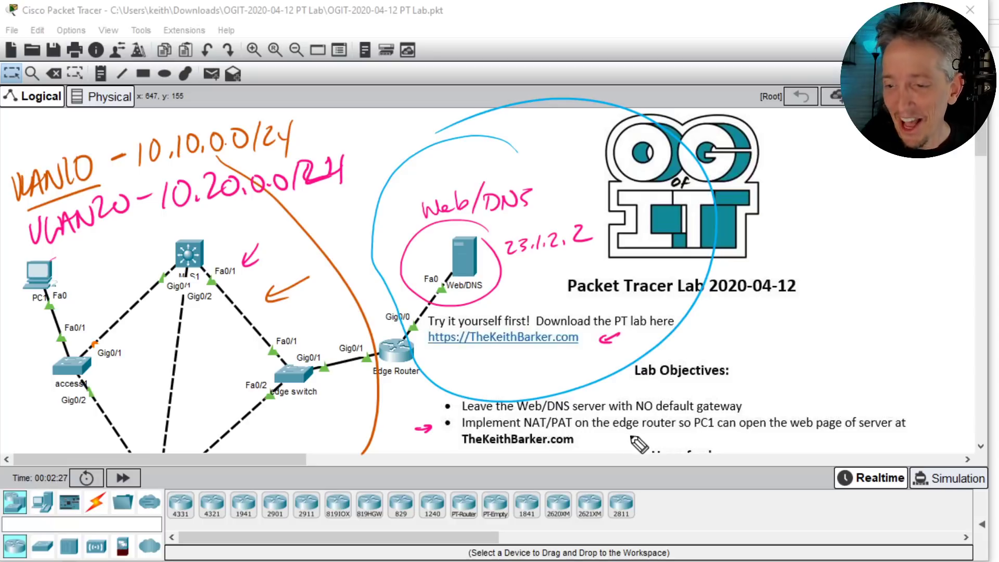
mouse_move(400, 409)
mouse_down()
mouse_move(400, 380)
mouse_move(406, 392)
mouse_up()
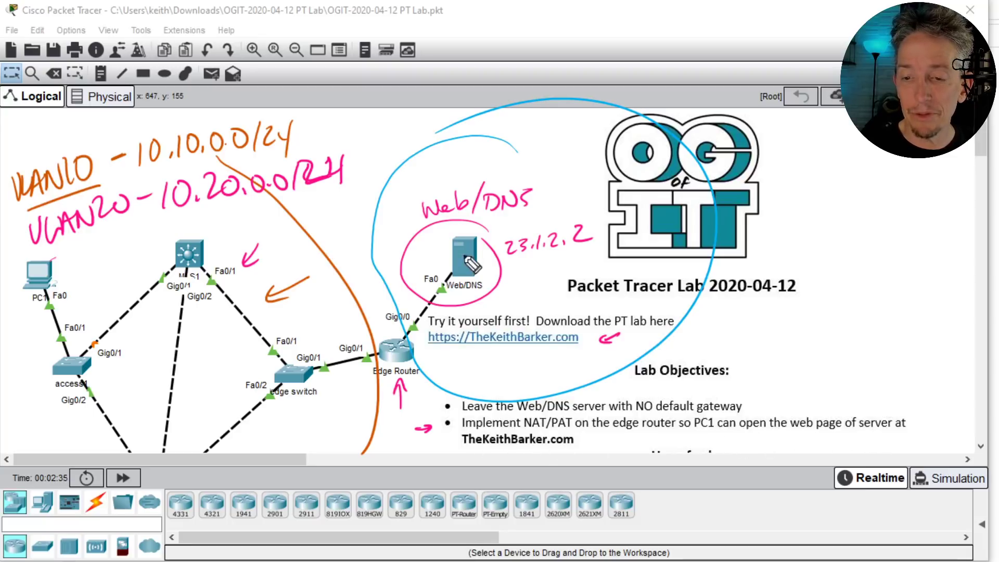
drag(511, 296, 487, 279)
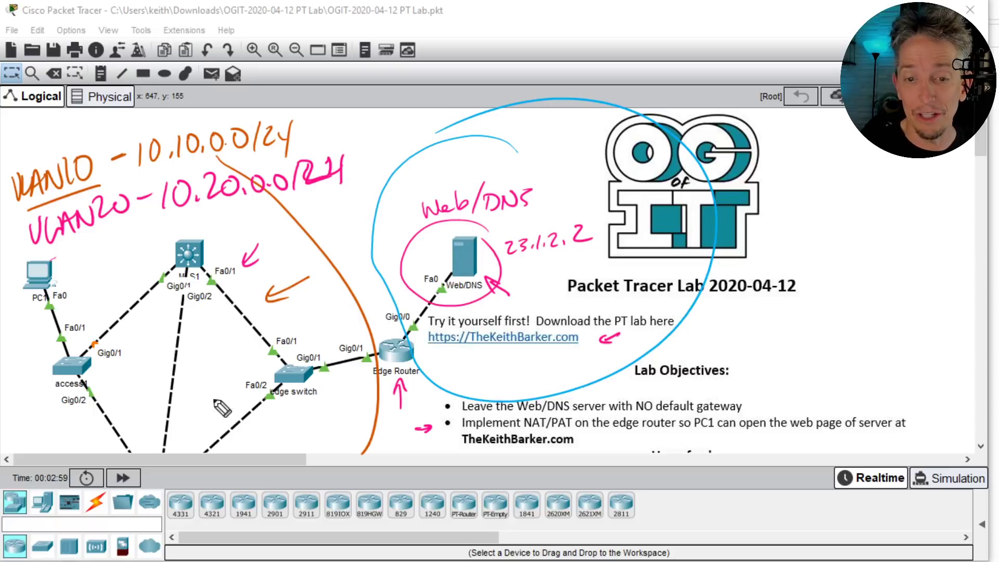
- Draw an arrow from the VLAN subnets to the Edge Router and circle its Gig0/0 interface
drag(330, 188, 376, 326)
drag(371, 290, 354, 317)
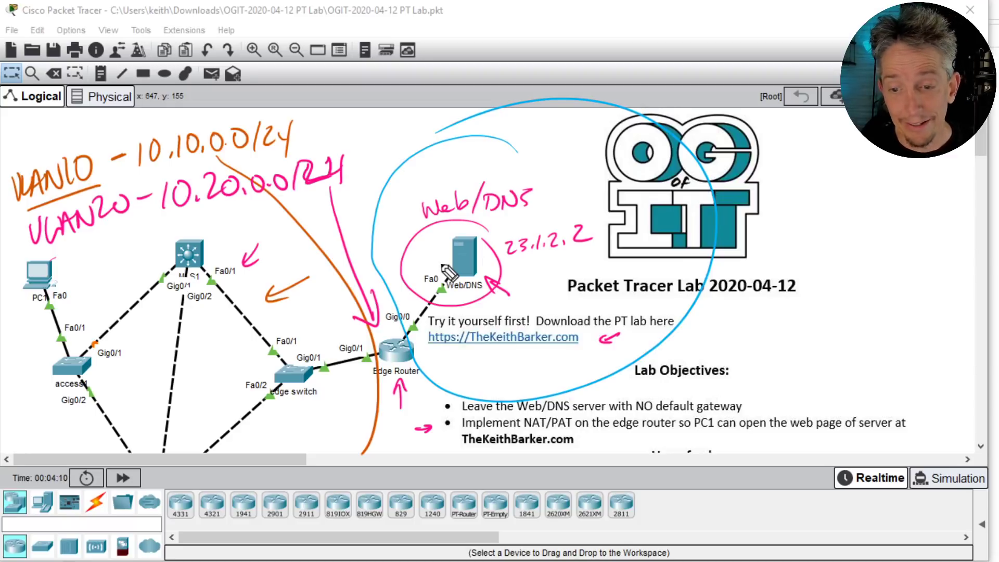
drag(401, 312, 407, 334)
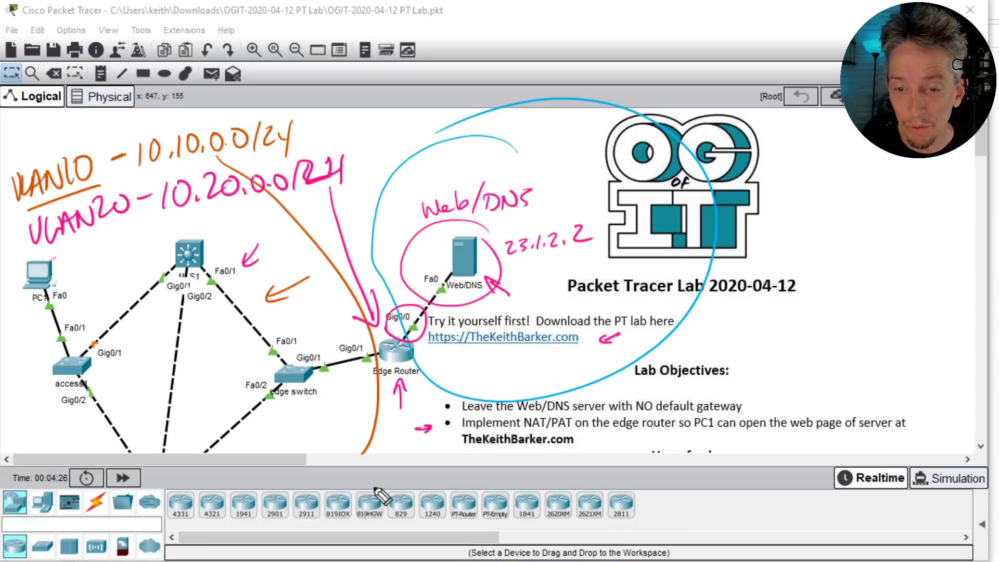
mouse_move(793, 185)
mouse_down()
mouse_move(796, 161)
mouse_move(805, 184)
mouse_up()
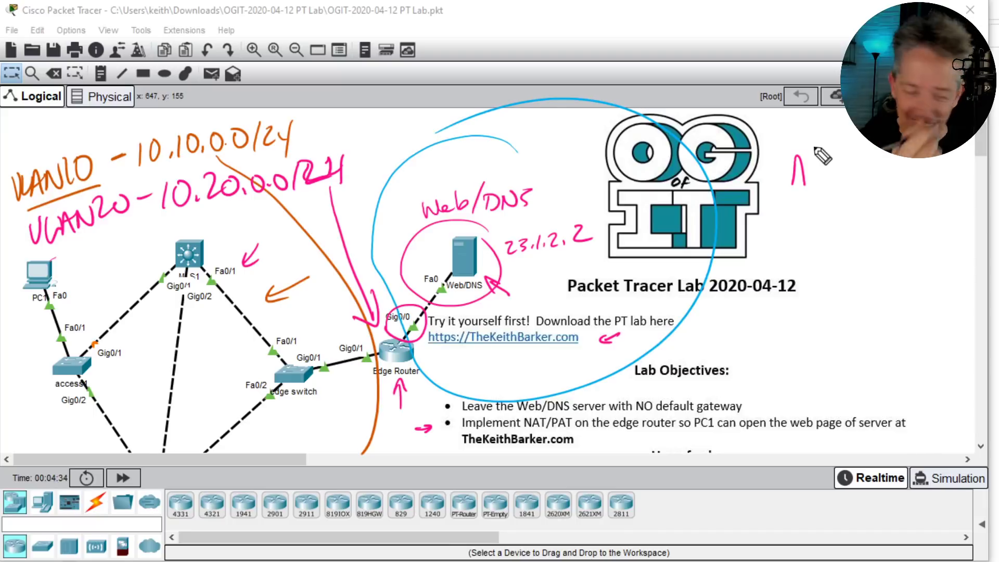
key(ctrl+z)
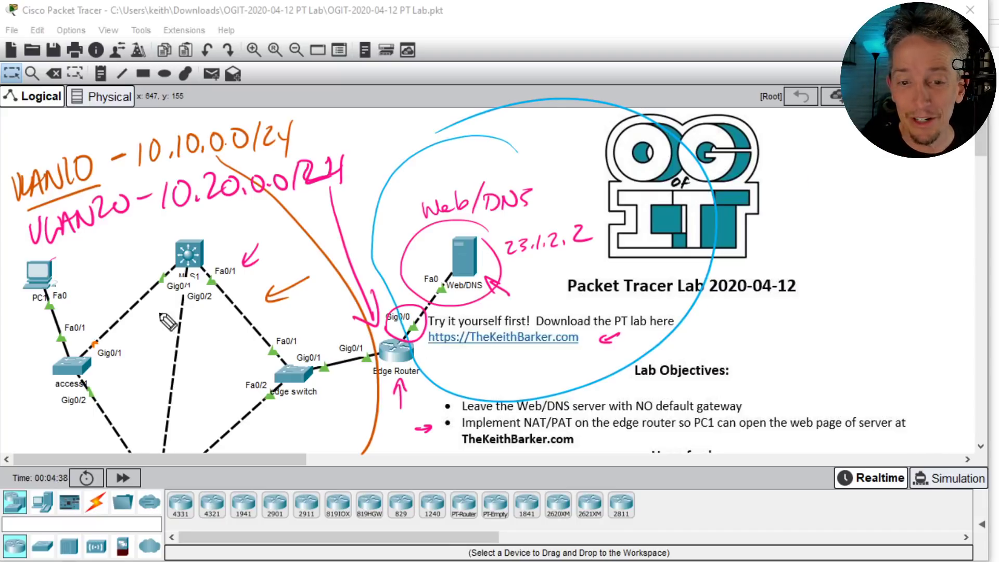
mouse_move(718, 336)
mouse_down()
mouse_move(726, 312)
mouse_move(754, 319)
mouse_move(779, 349)
mouse_move(711, 335)
mouse_up()
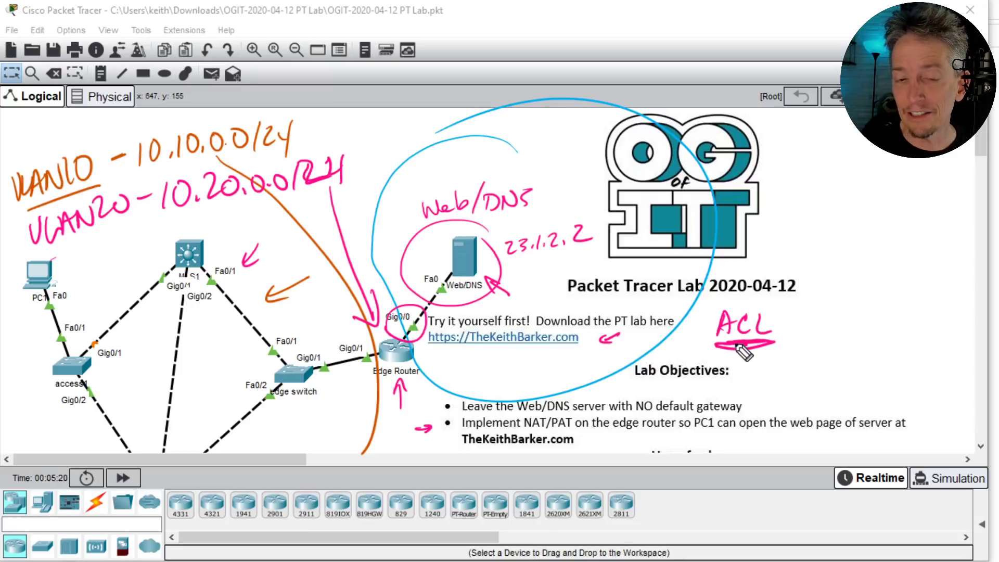
- Underline both VLAN subnets, check the ACL note, circle Gig0/1 and trace the path to Web/DNS
drag(139, 178, 207, 161)
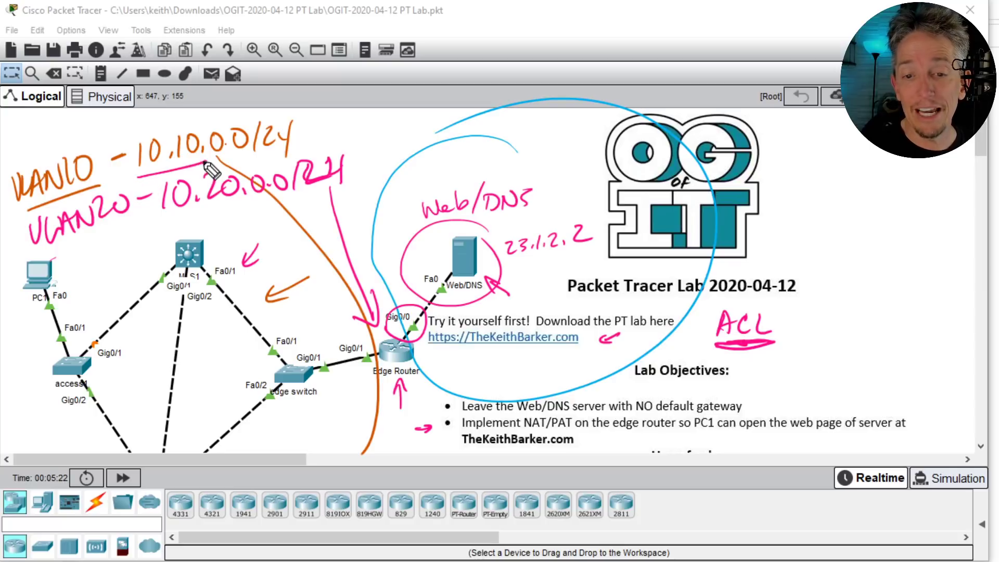
drag(170, 223, 254, 206)
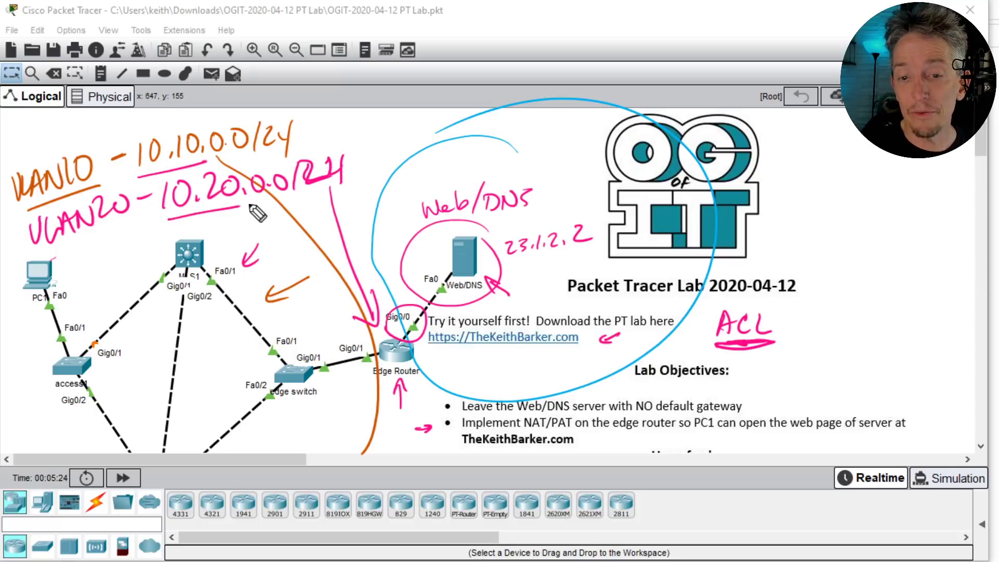
drag(169, 238, 182, 230)
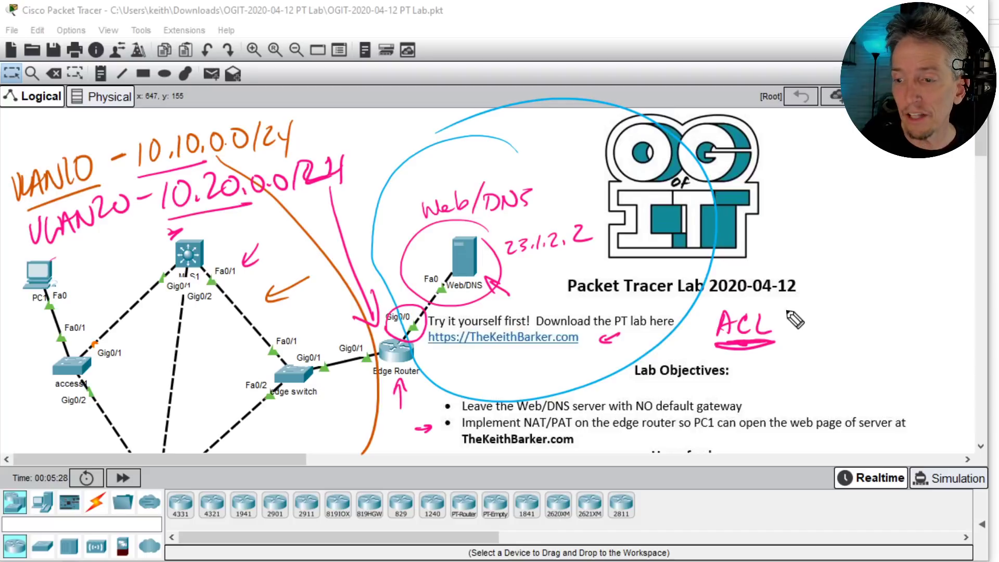
drag(776, 329, 787, 312)
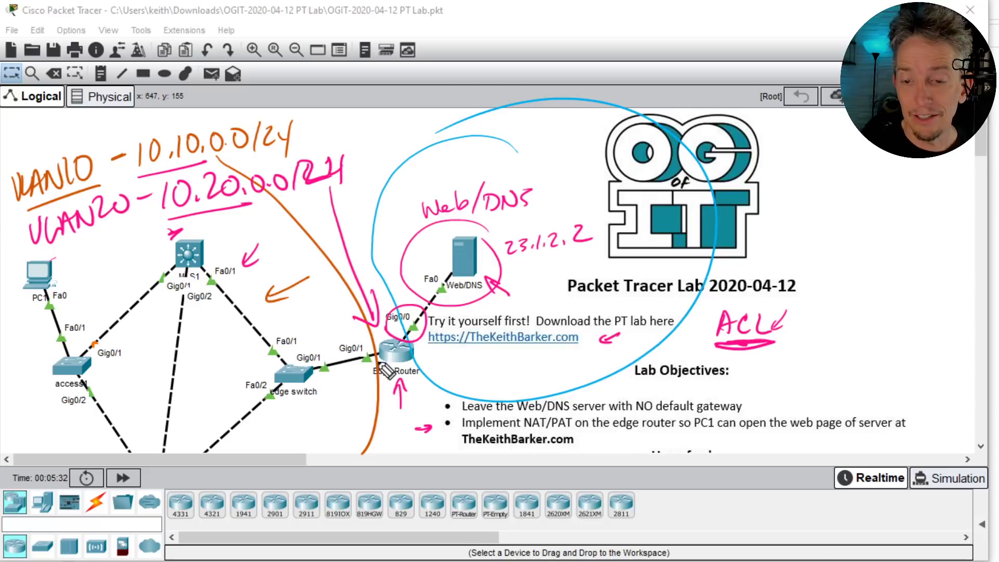
mouse_move(390, 364)
mouse_down()
mouse_move(371, 373)
mouse_move(376, 353)
mouse_move(389, 359)
mouse_move(419, 323)
mouse_up()
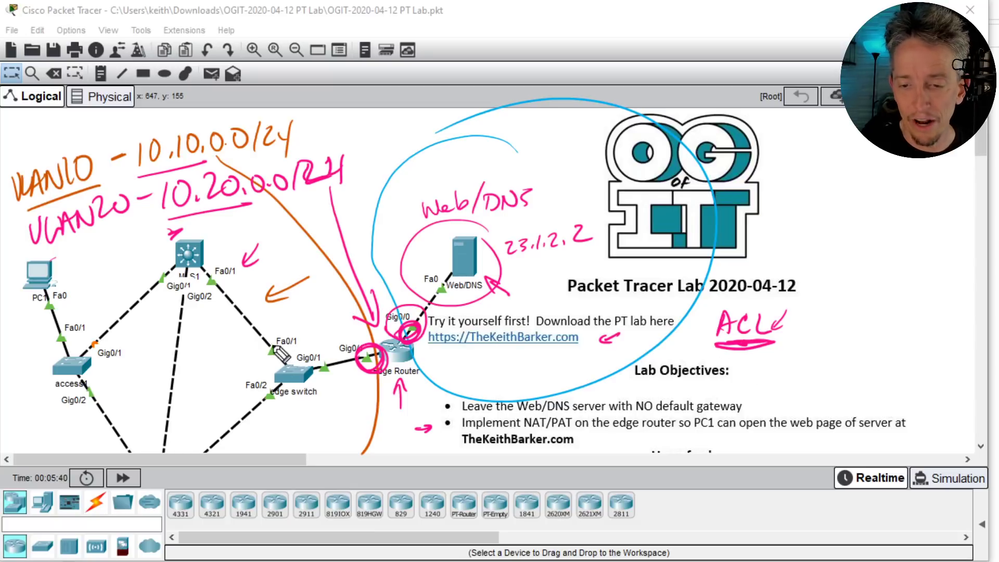
mouse_move(228, 360)
mouse_down()
mouse_move(300, 374)
mouse_move(494, 290)
mouse_up()
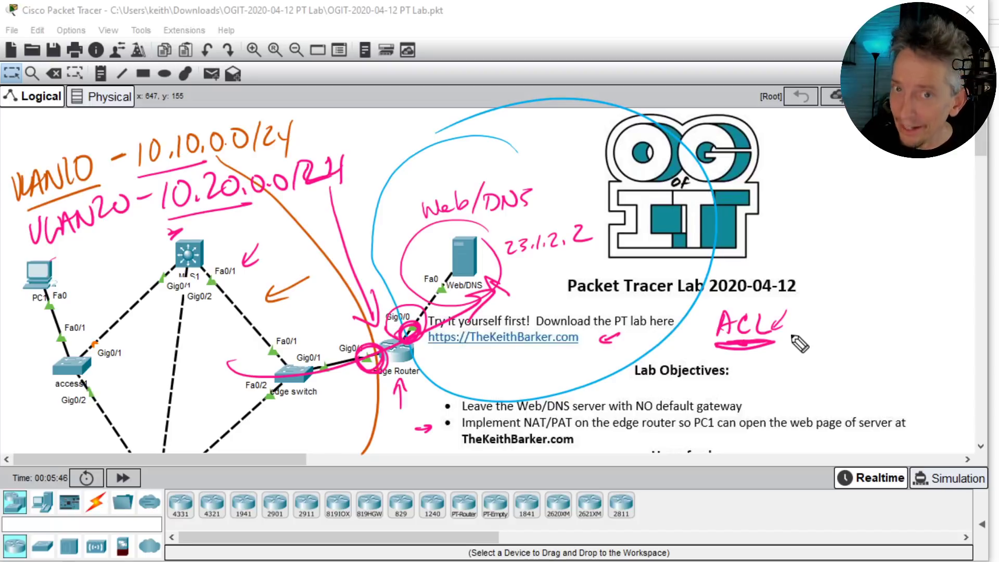
mouse_move(434, 379)
mouse_down()
mouse_move(430, 355)
mouse_move(423, 366)
mouse_up()
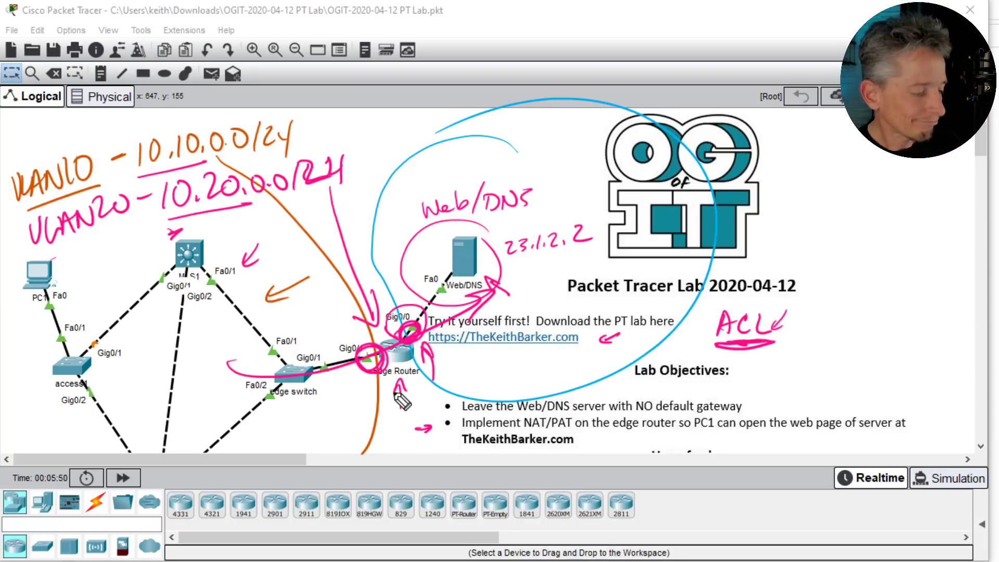
- Erase all pen annotations and drag MLS2 upward into full view
key(ctrl+shift+7)
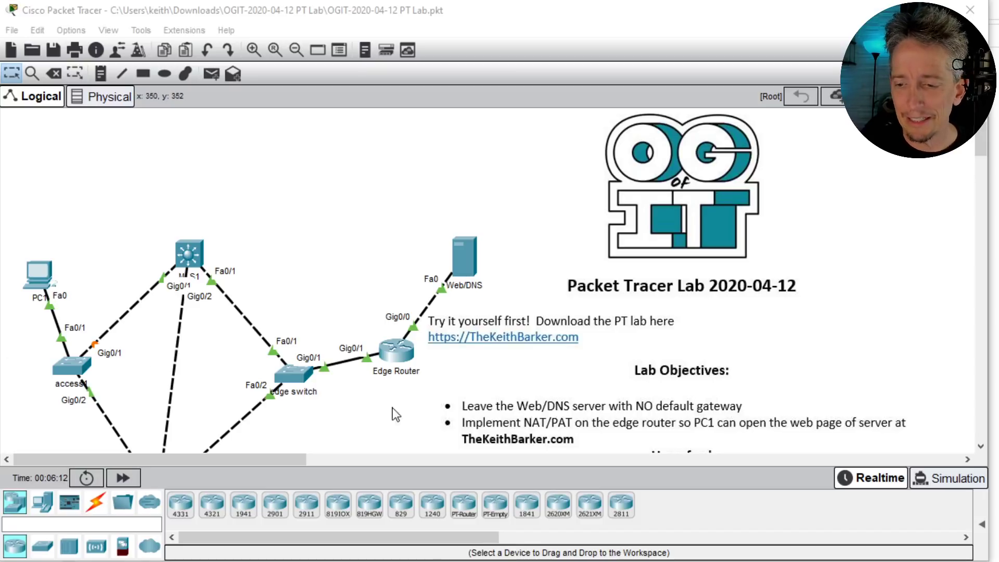
scroll(584, 396, down, 2)
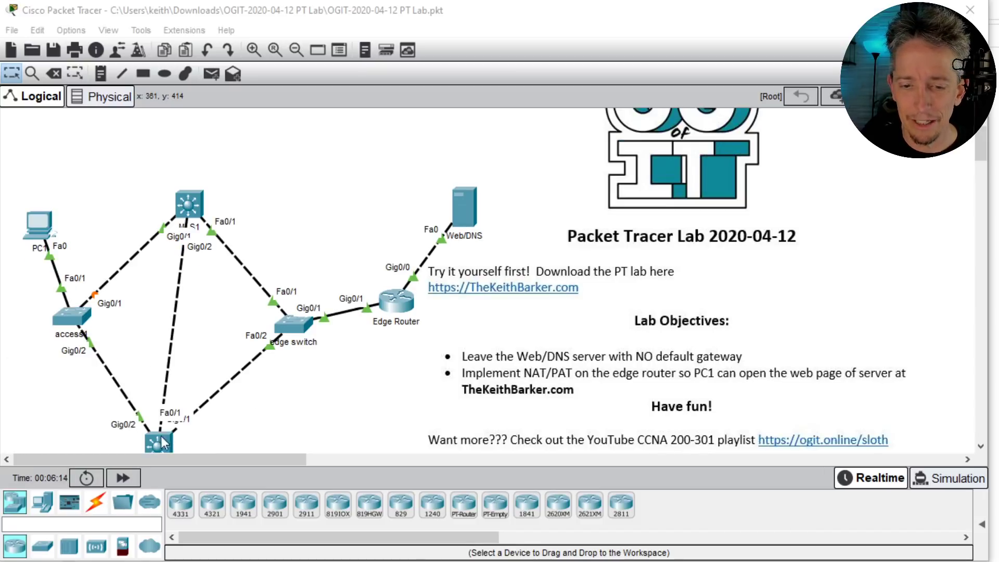
drag(158, 440, 185, 402)
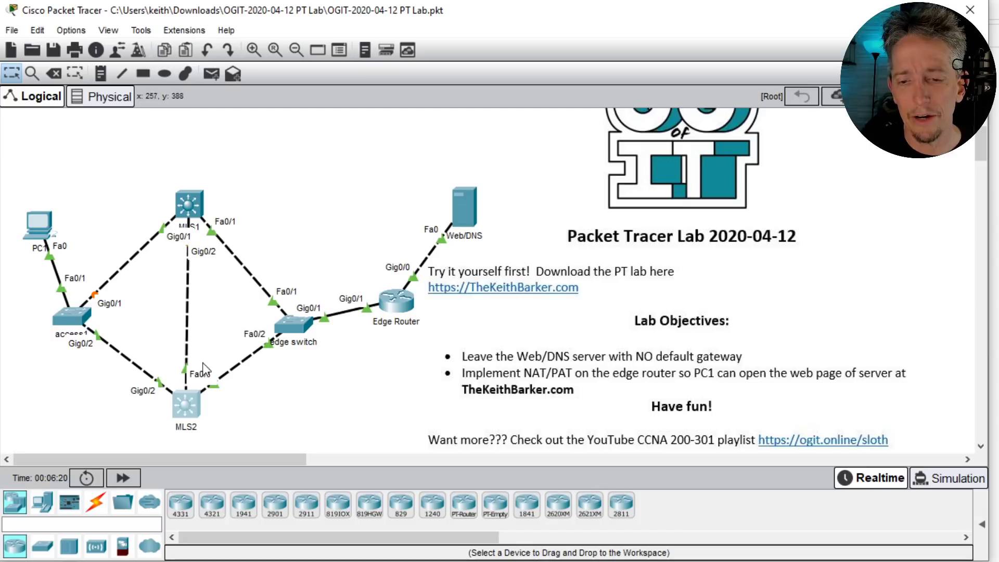
click(394, 302)
drag(462, 28, 616, 67)
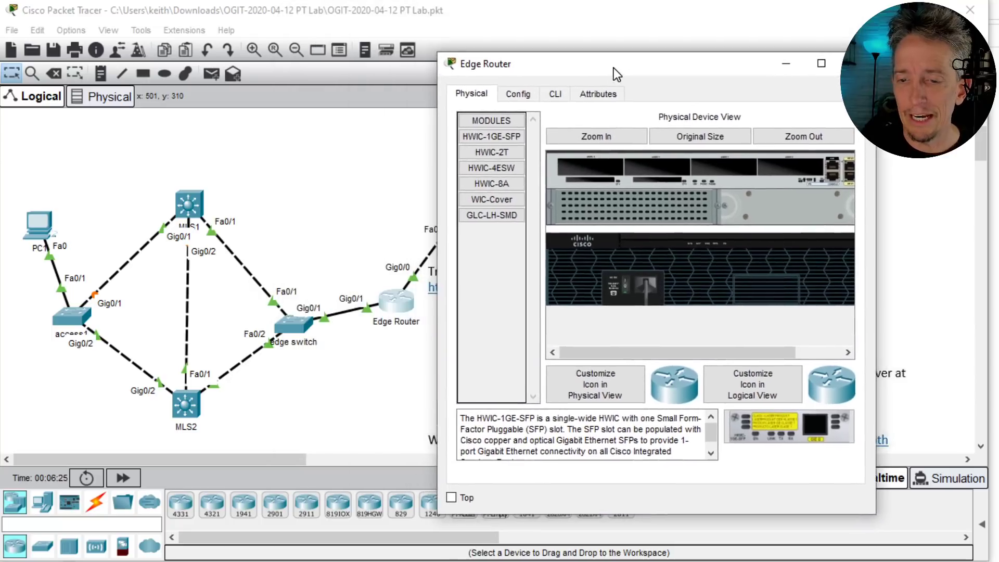
drag(879, 266, 998, 266)
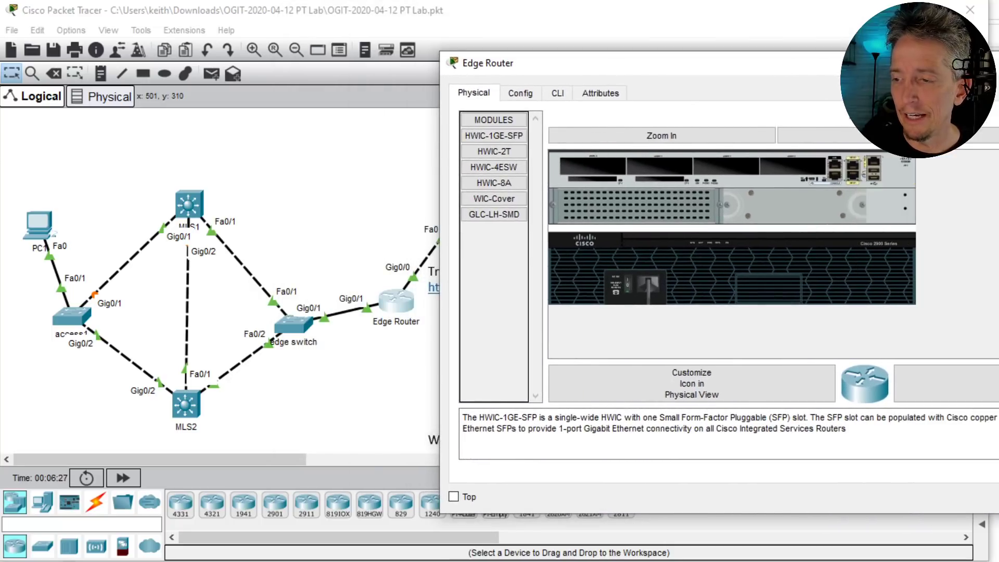
click(518, 94)
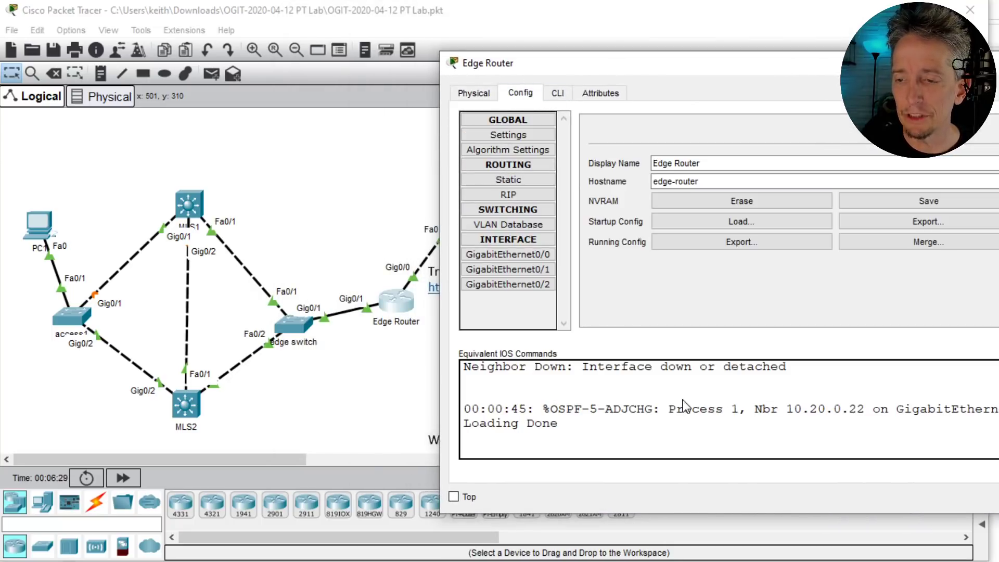
click(558, 94)
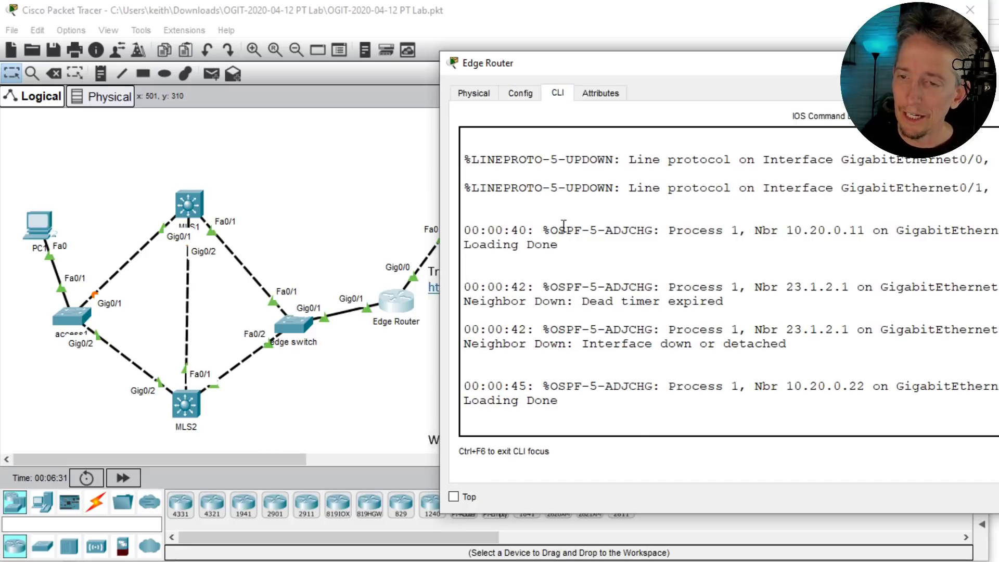
- Run show ip int brief, showing Gig0/0 at 23.1.2.1 and Gig0/1 at 10.20.0.1 up
key(Return)
key(Return)
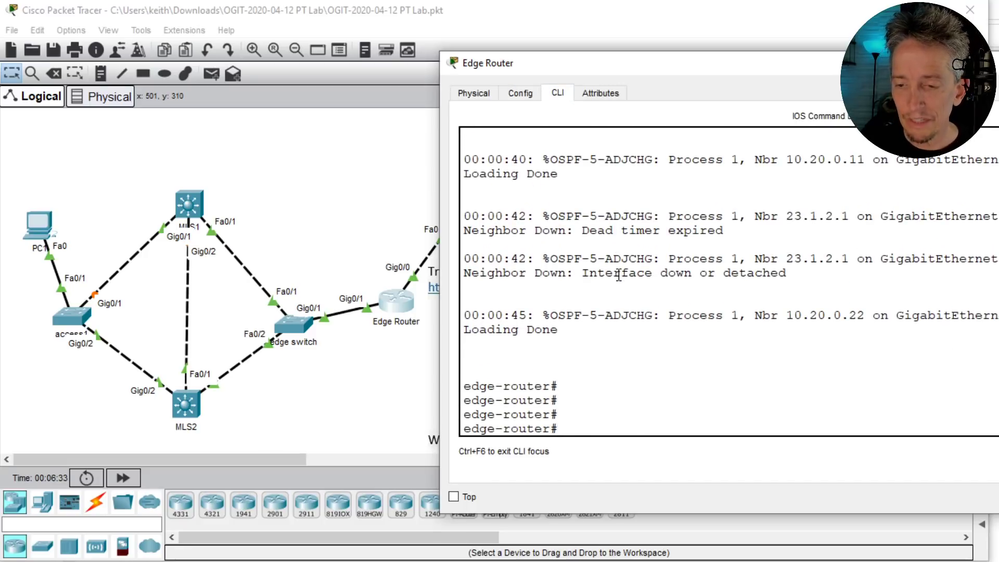
text(show ip int brief)
key(Return)
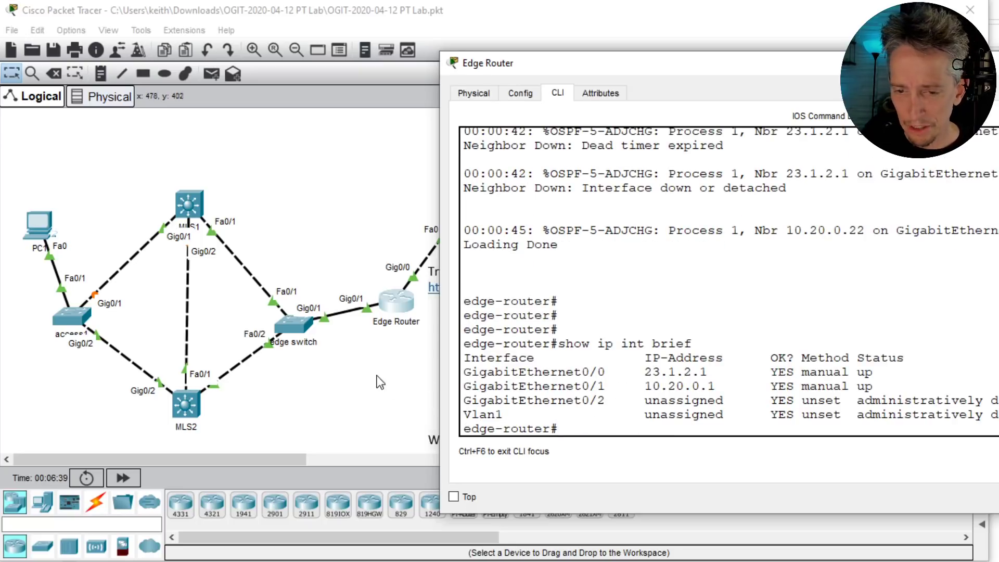
triple_click(660, 386)
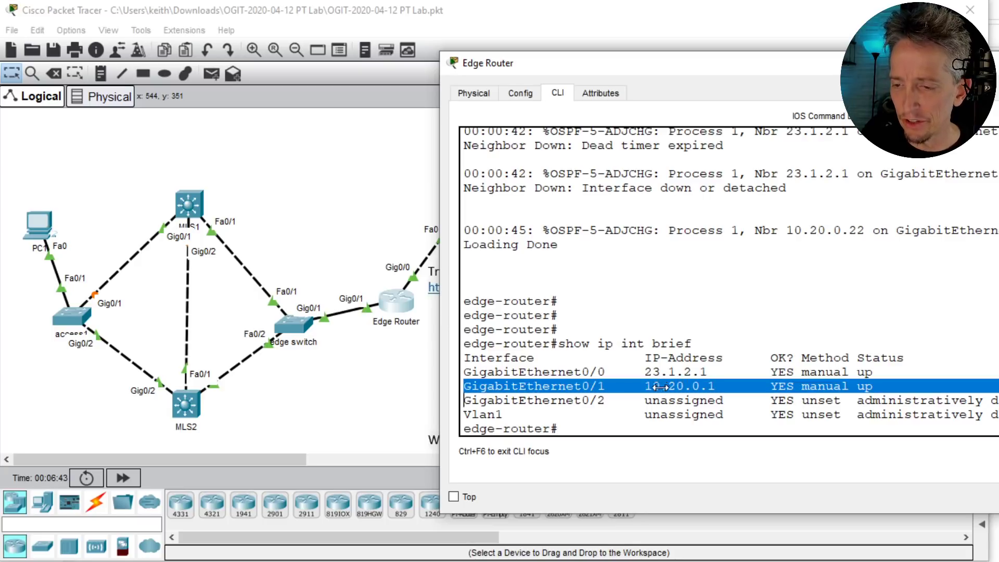
triple_click(671, 372)
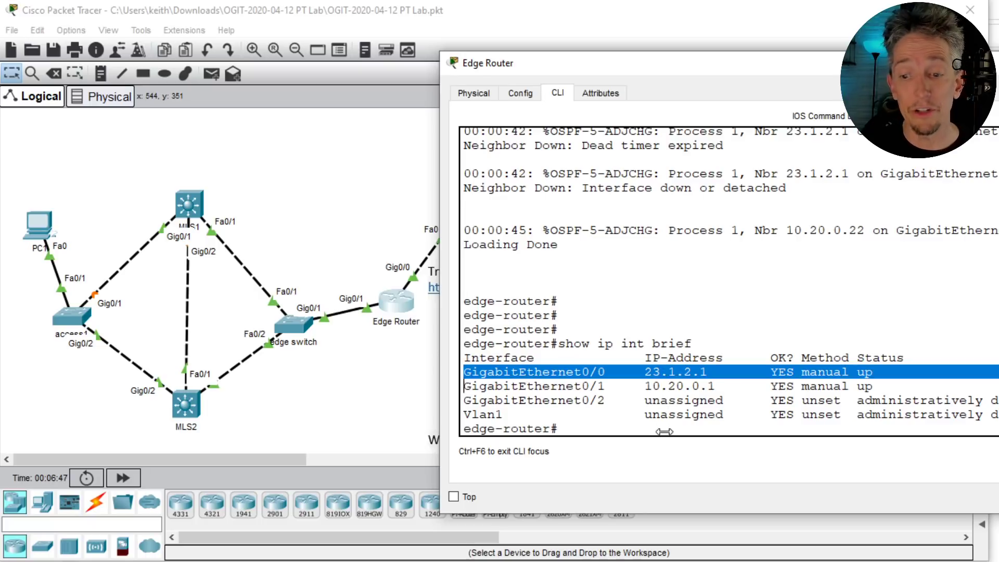
key(Return)
key(Return)
key(Return)
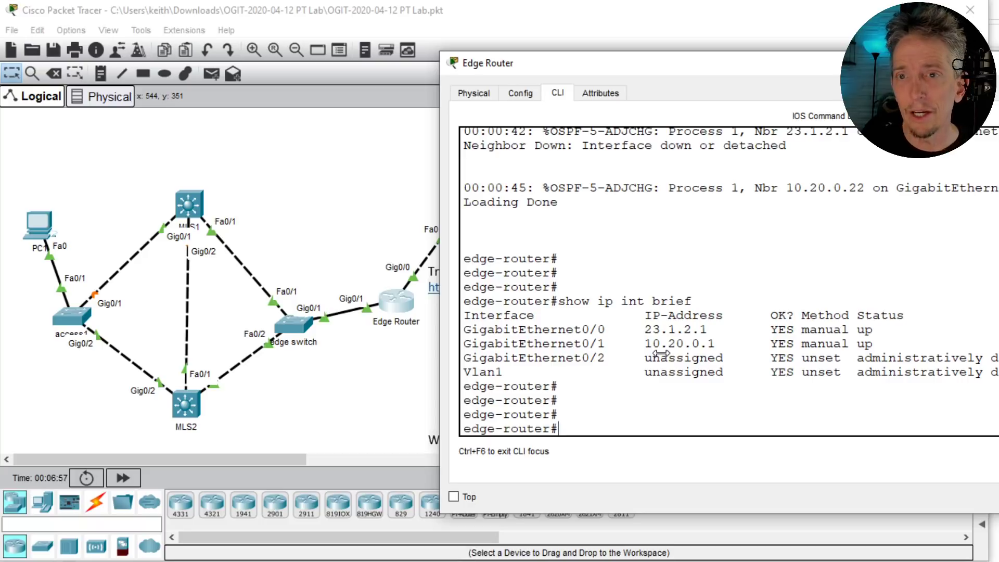
- Enter global config mode and list existing access lists with do show access-list
text(conf t)
key(Return)
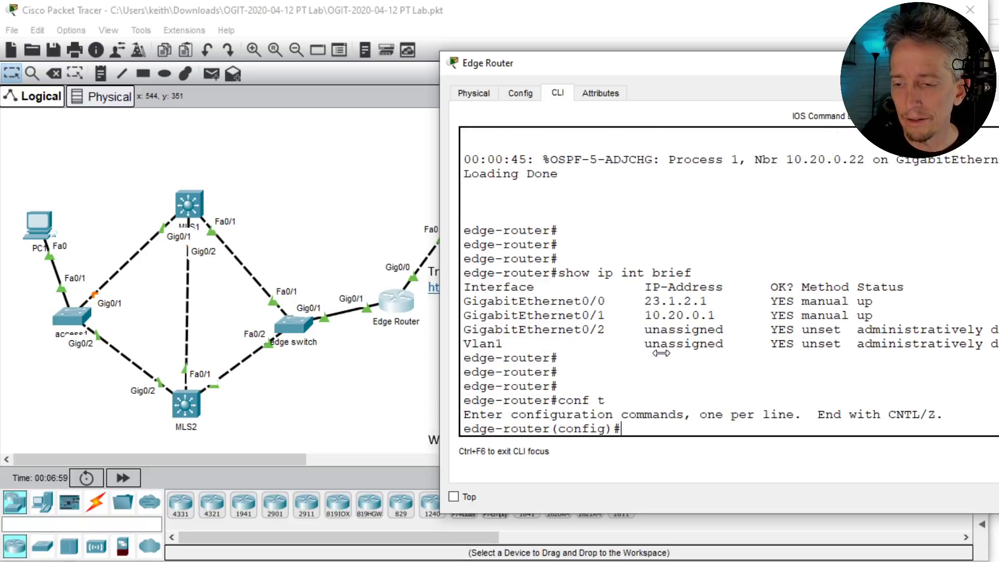
text(do show)
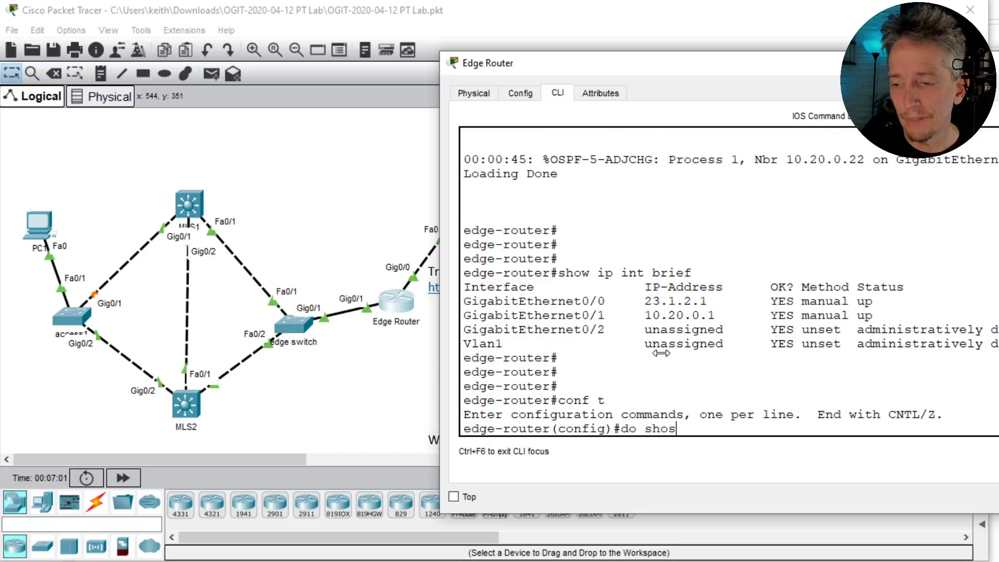
text( access)
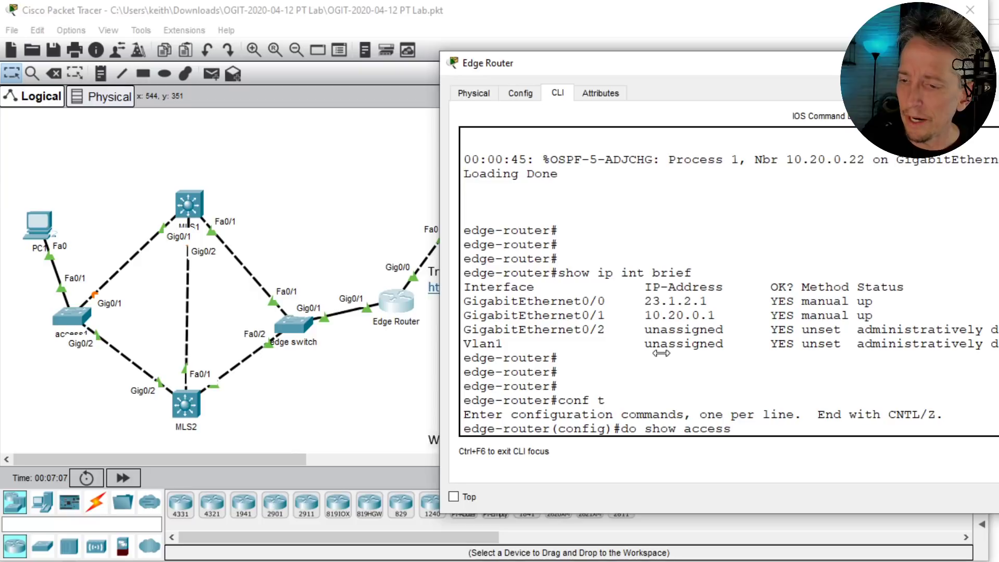
text(-list)
key(Return)
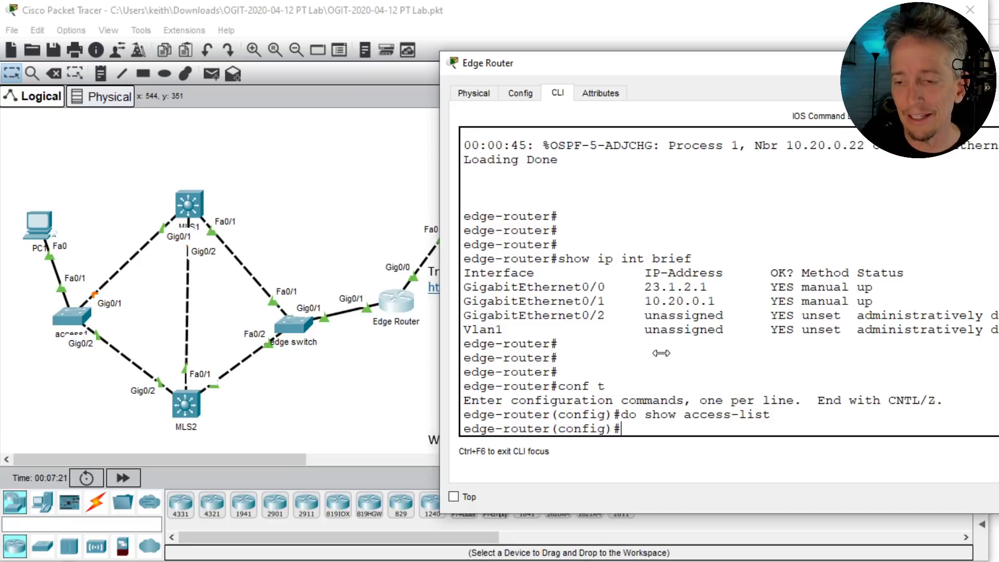
- Create access-list 1 permit 10.0.0.0 0.255.255.255
text(acce)
key(Tab)
text(1)
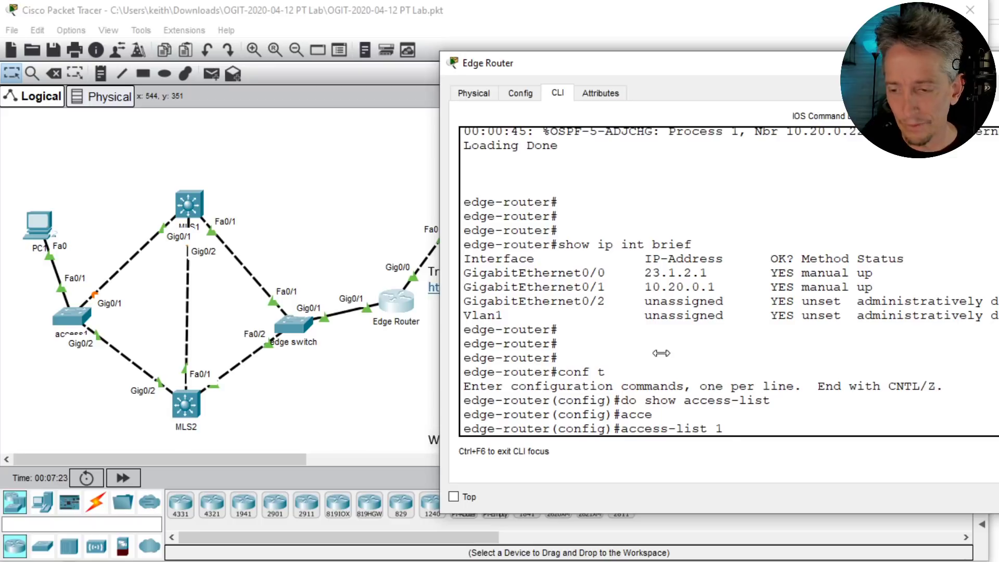
text( permit)
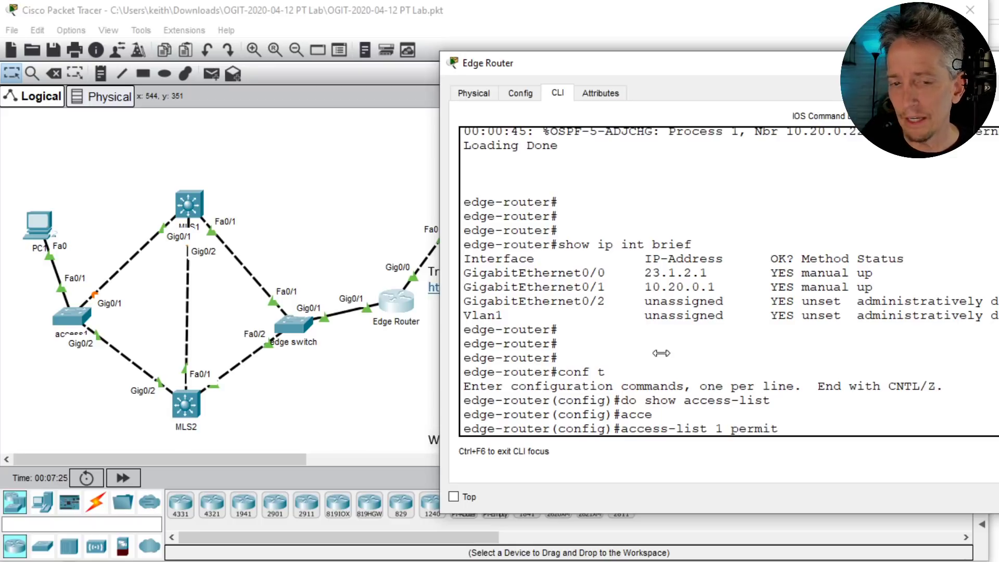
text( 10.0.0.0 )
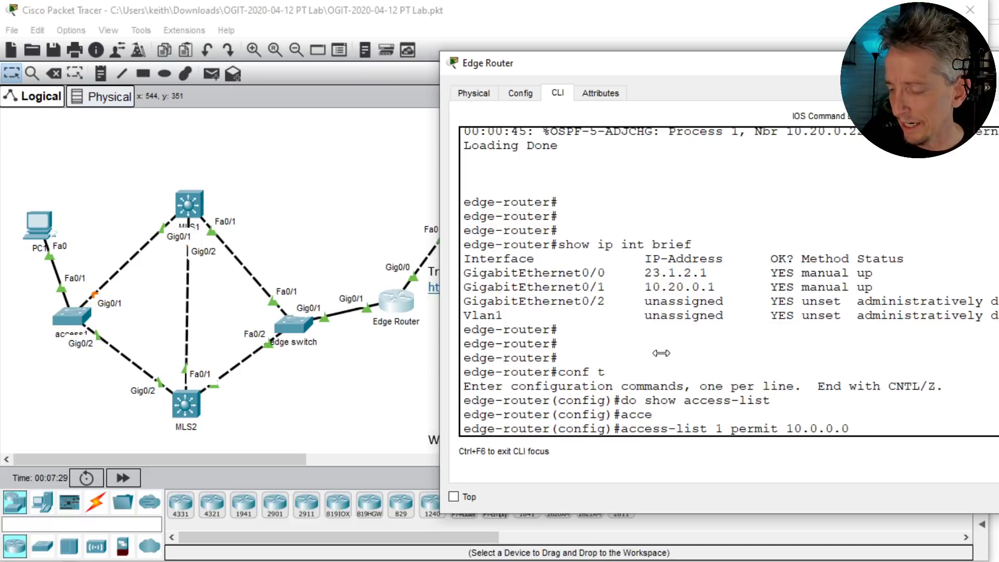
text(0.255.)
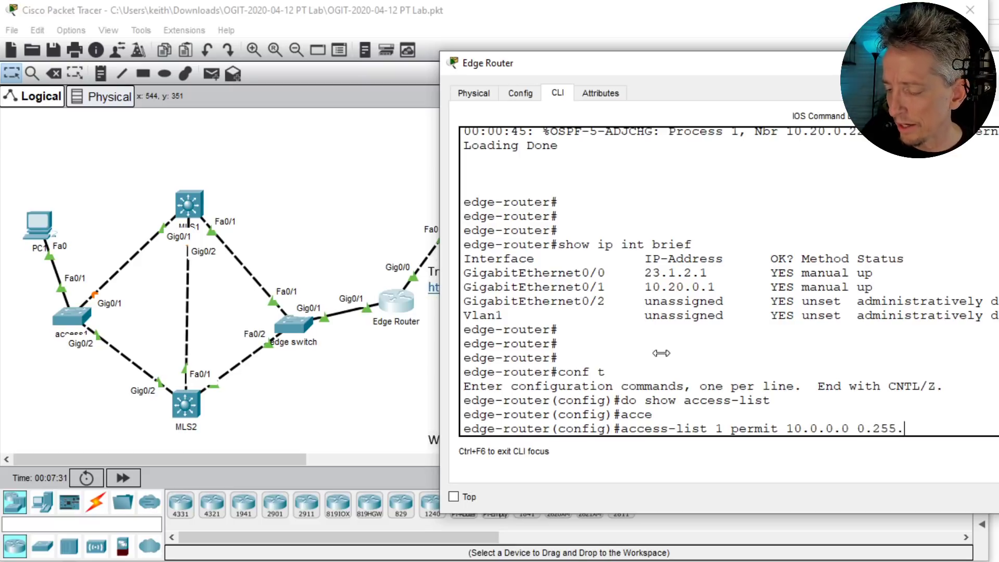
text(255.255)
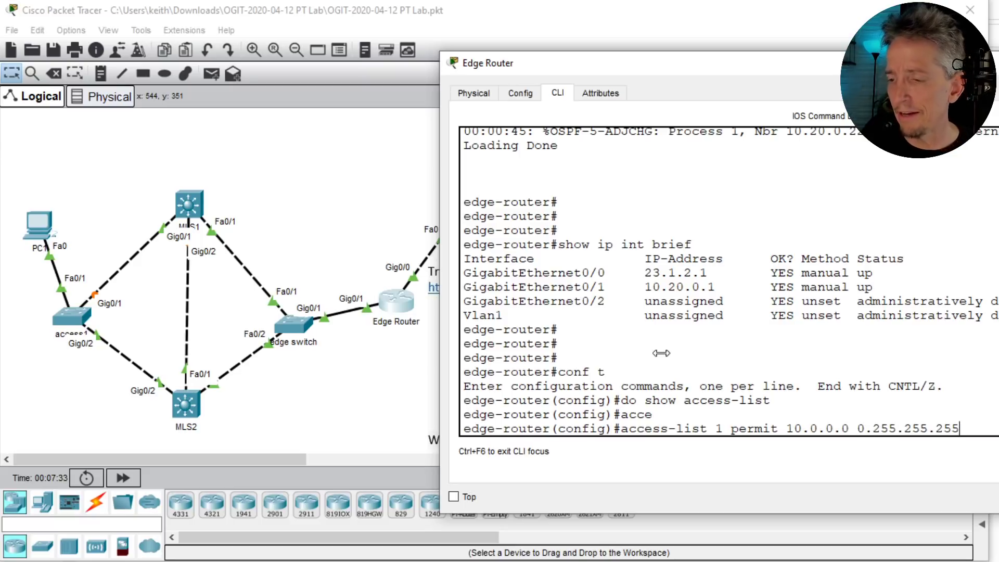
key(Return)
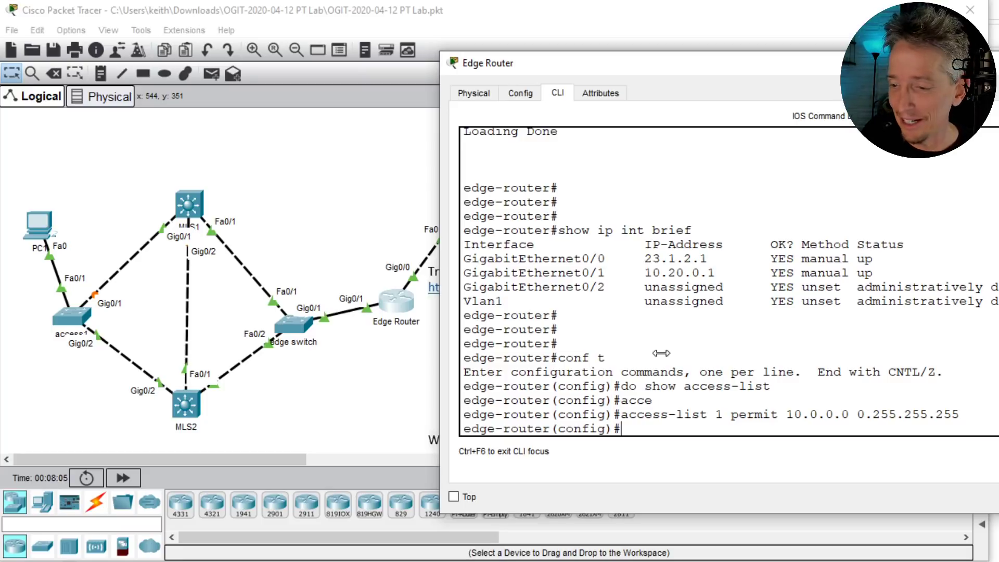
- Set interface Gig 0/0 as ip nat outside
text(int gig)
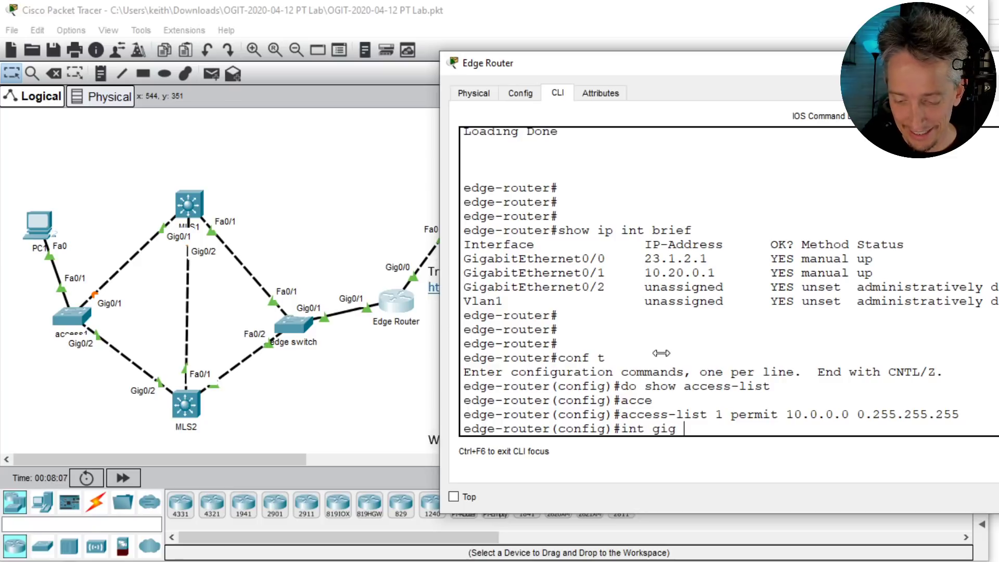
text( 0/0)
key(Return)
text(ip na)
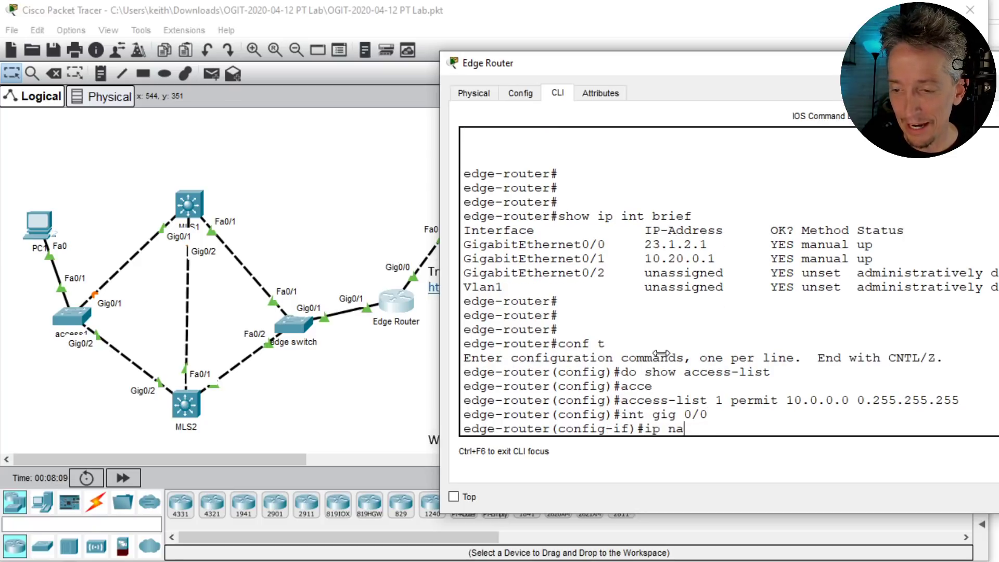
text(t outsi)
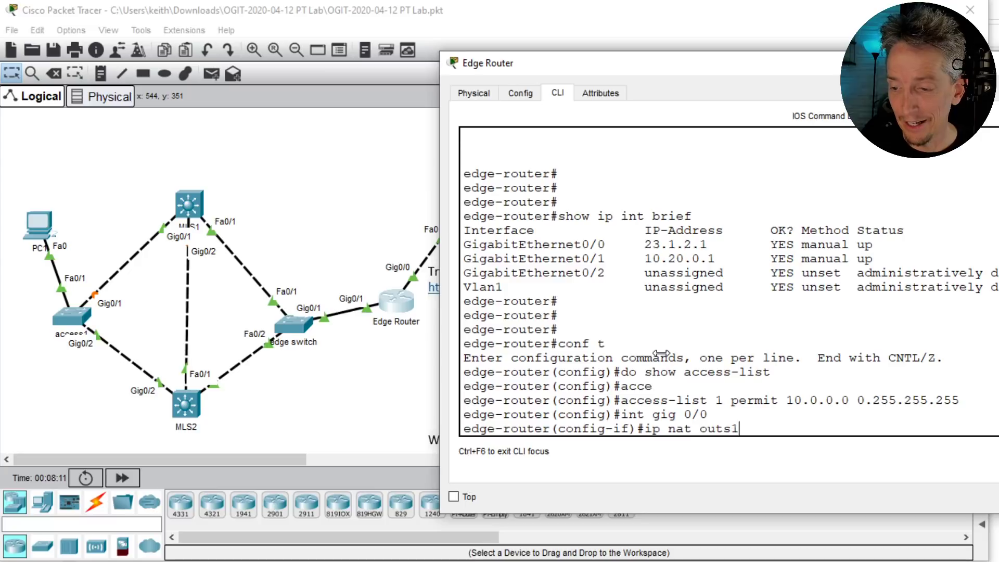
key(BackSpace)
key(Tab)
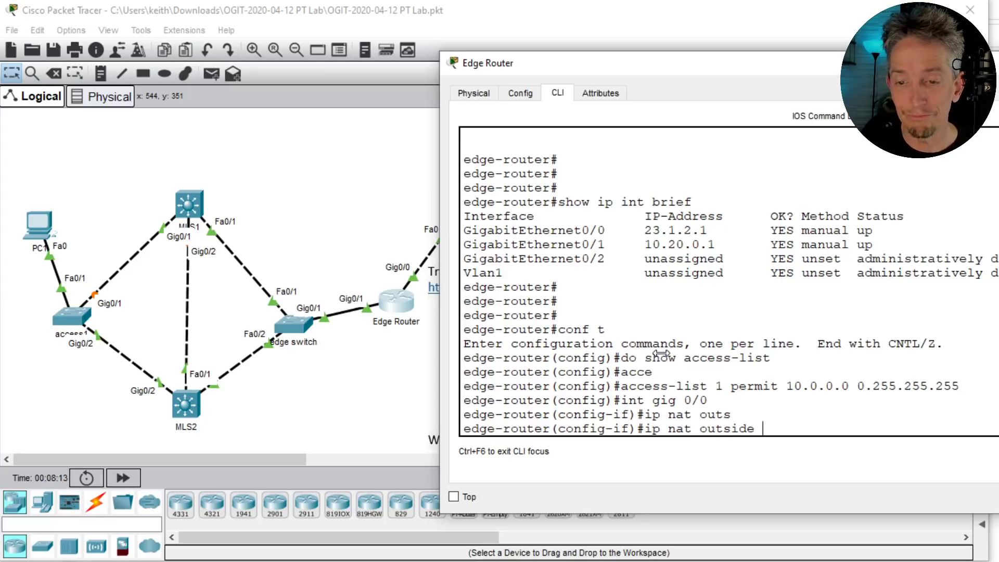
key(Return)
- Set interface Gig 0/1 as ip nat inside and exit interface configuration
text(int gig)
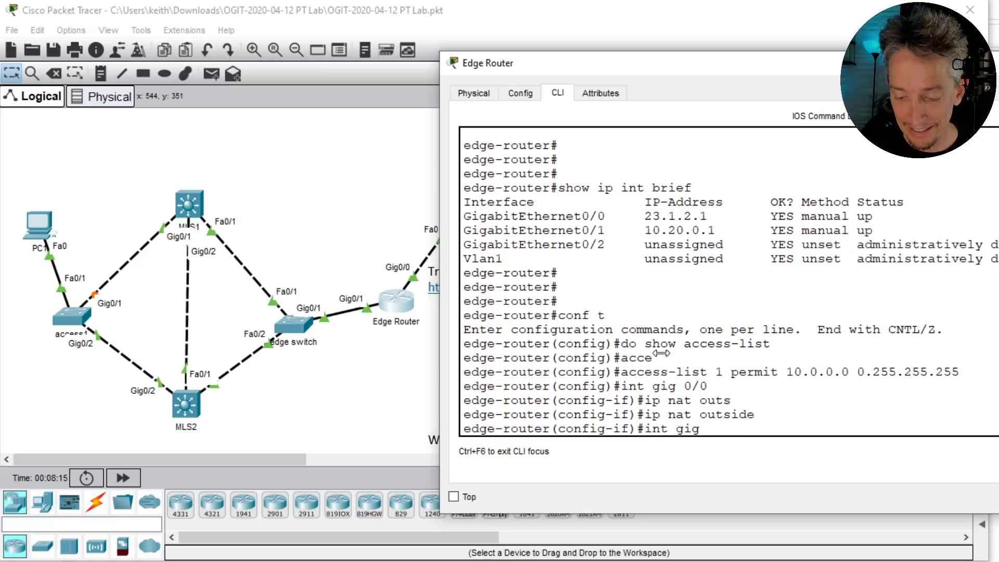
text( 0/1)
key(Return)
text(ig-if)#i)
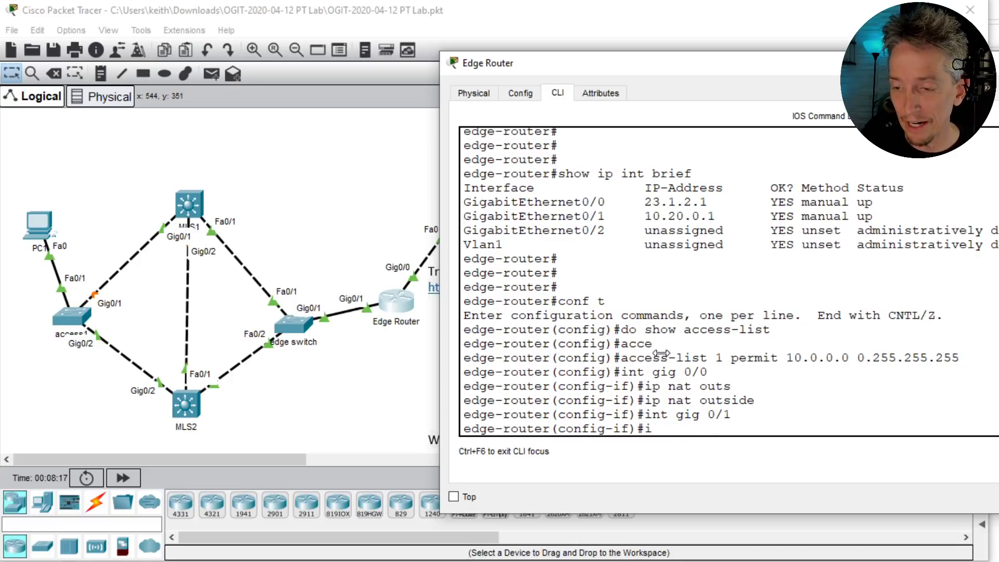
text(p nat inside)
key(Return)
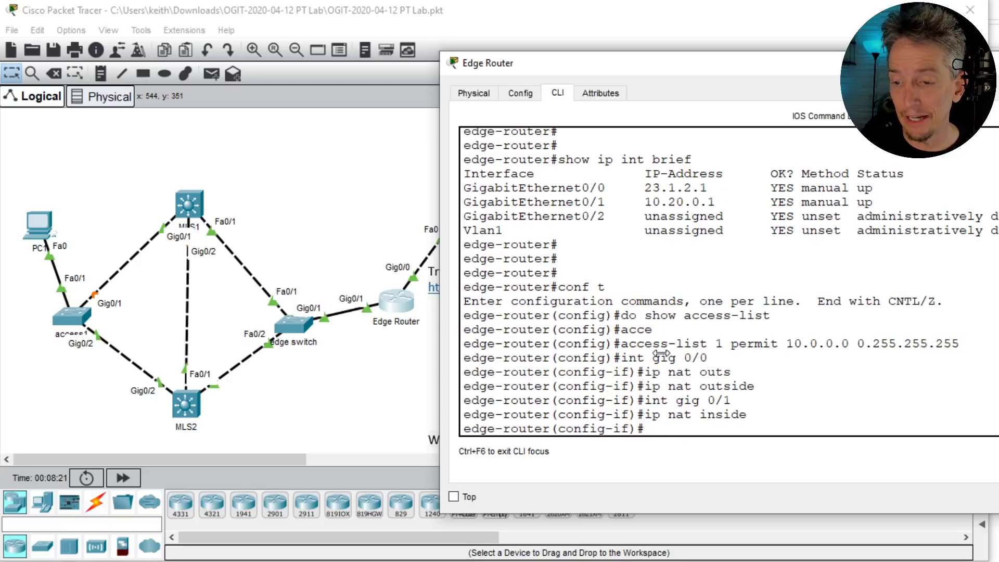
text(exit)
key(Return)
text(ip)
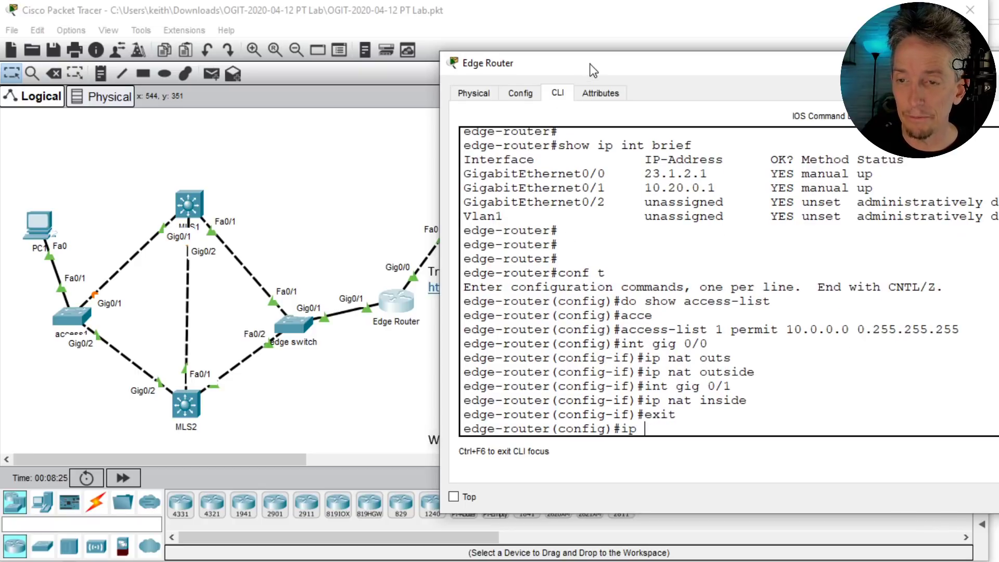
- Enter 'ip nat inside source list 1 interface gig 0/0 overload' on the Edge Router
drag(594, 69, 381, 79)
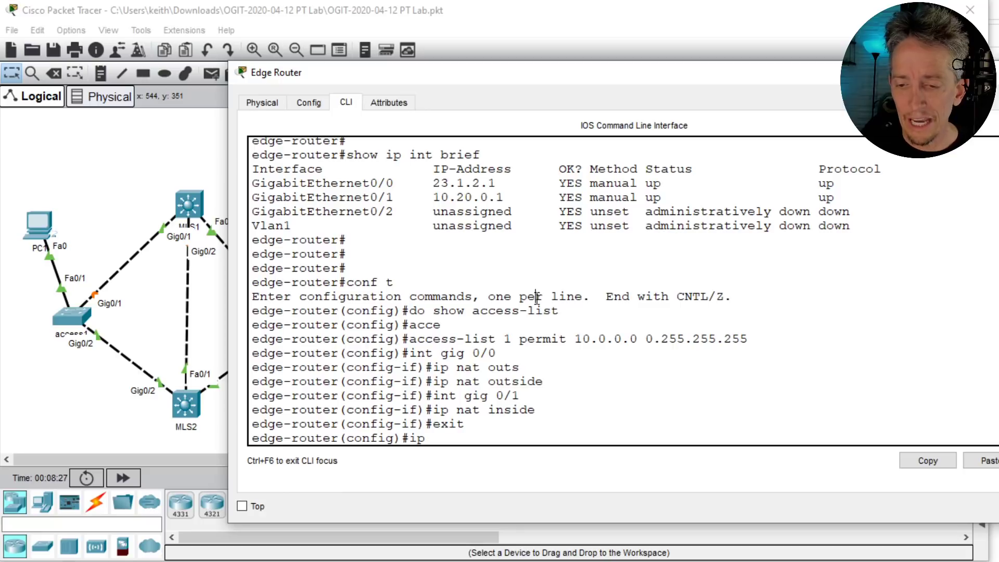
text(nat inst)
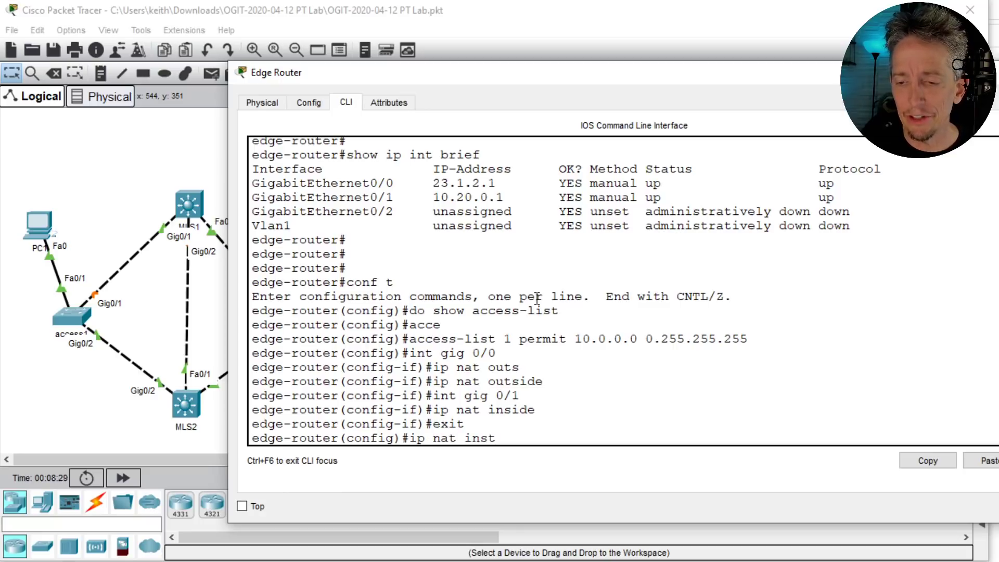
key(BackSpace)
key(Tab)
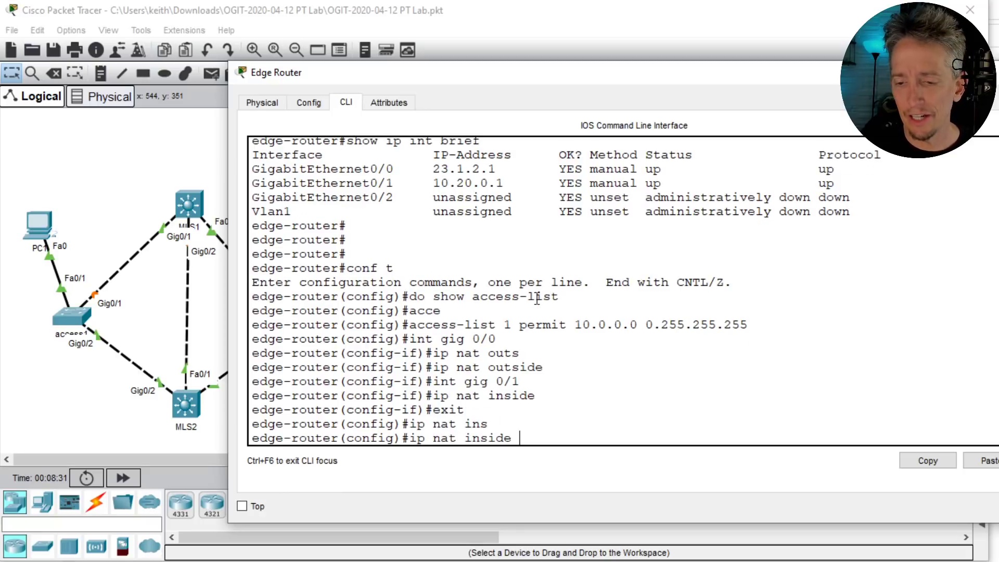
text(sour)
key(Tab)
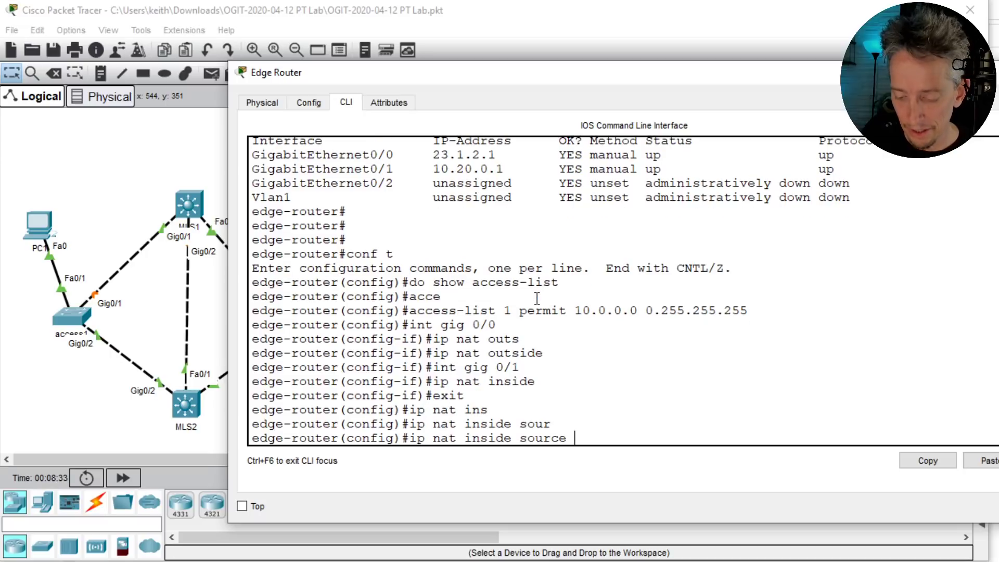
text(?li)
key(Tab)
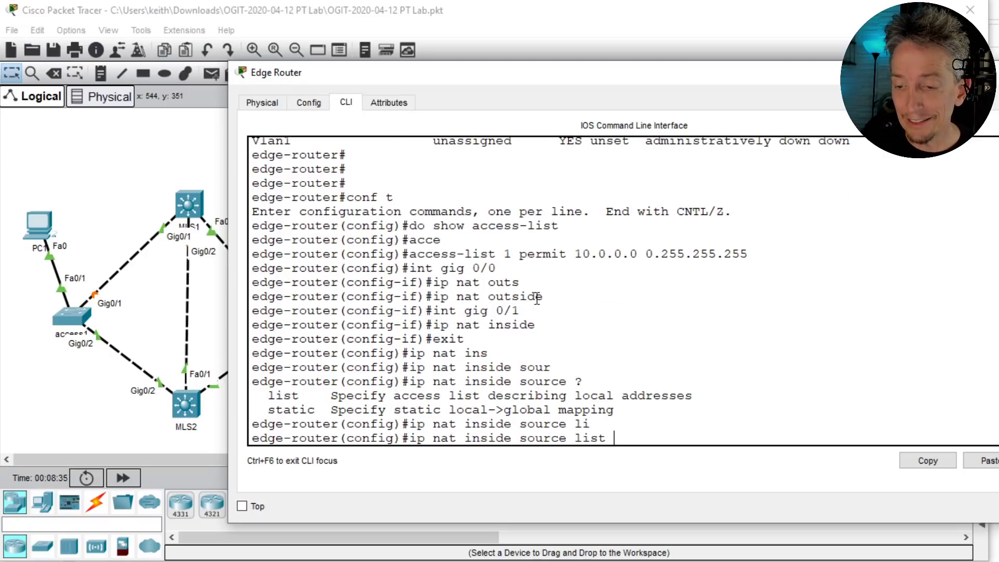
text(?1)
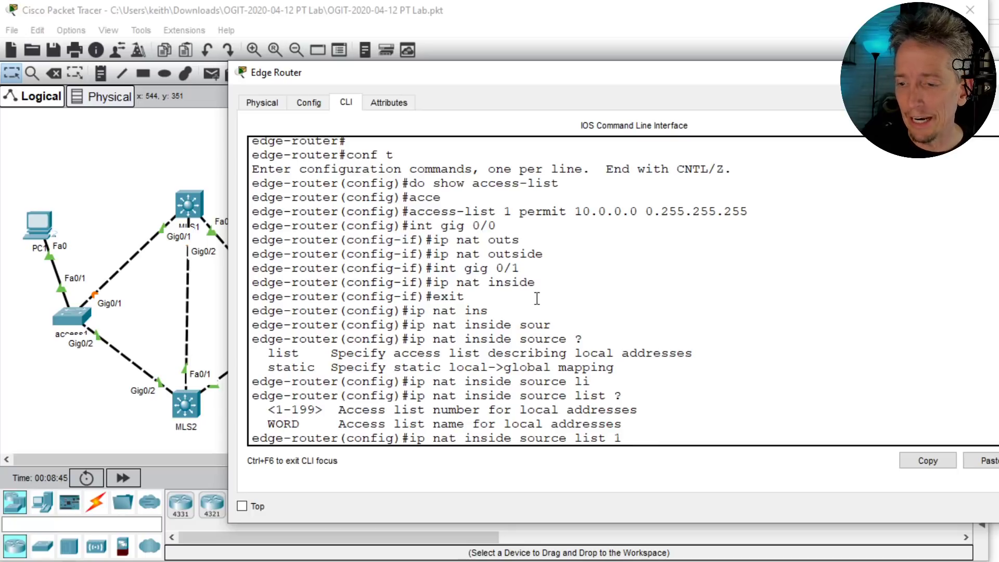
text(?)
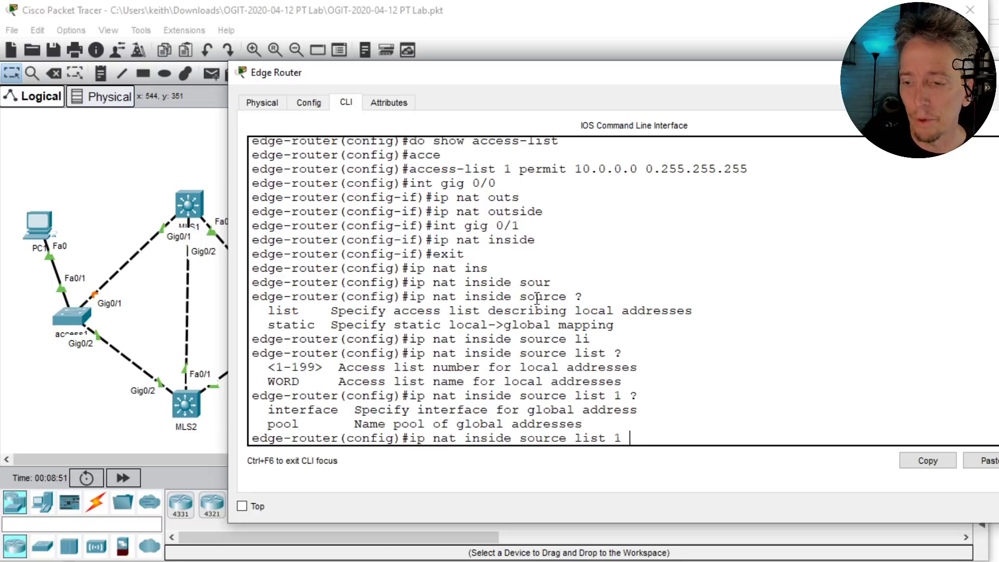
text(int)
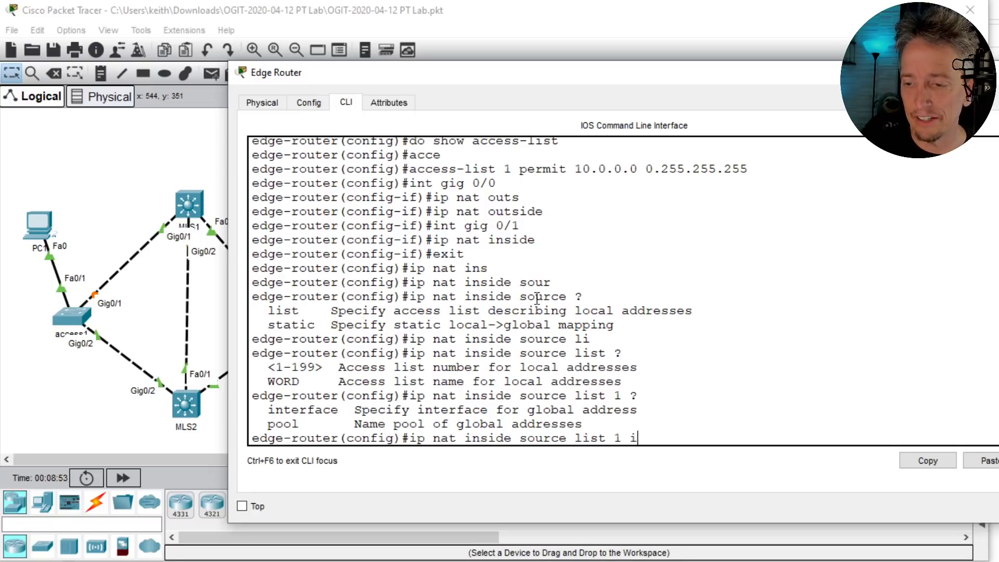
key(Tab)
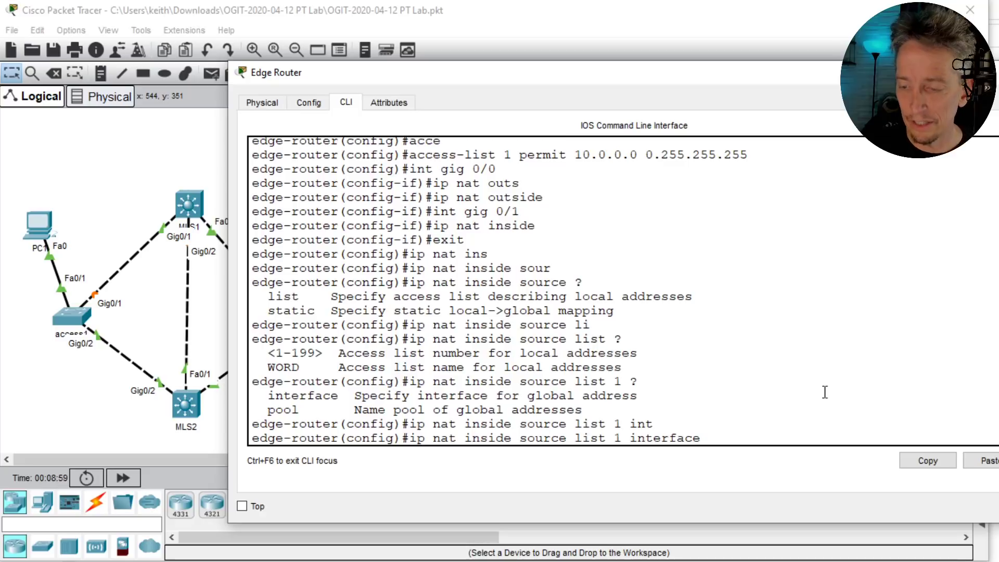
text(?gig 0)
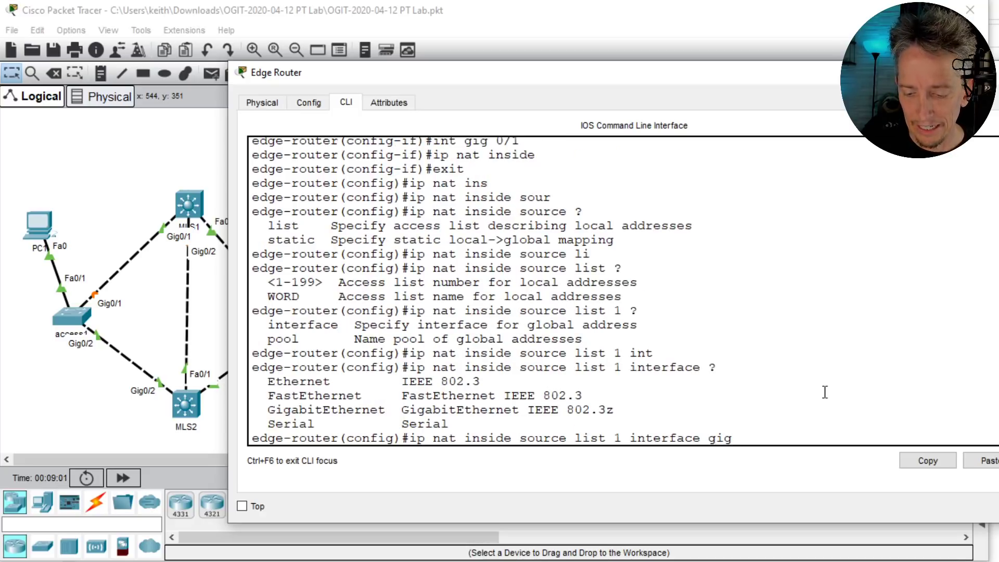
text(/0)
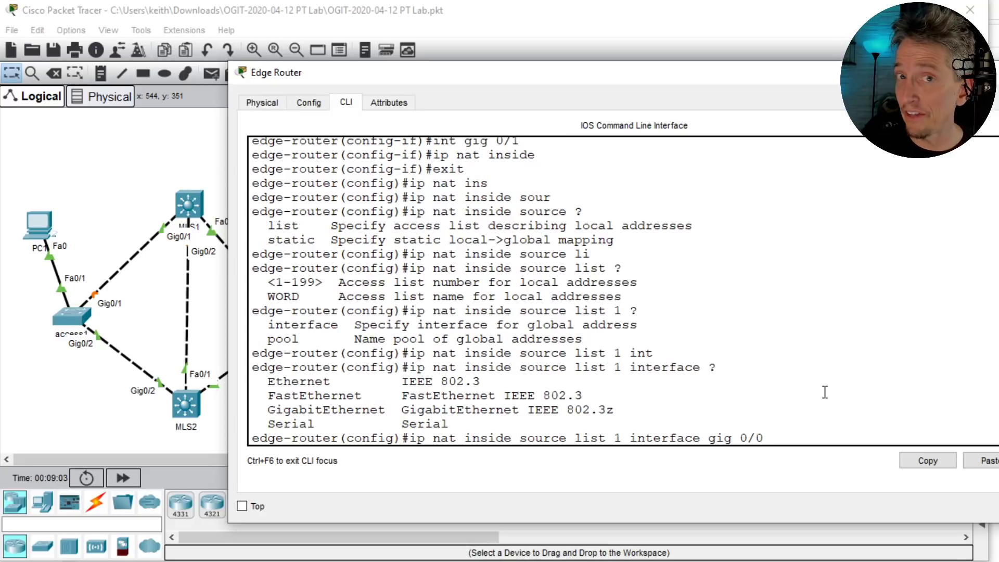
text( ?)
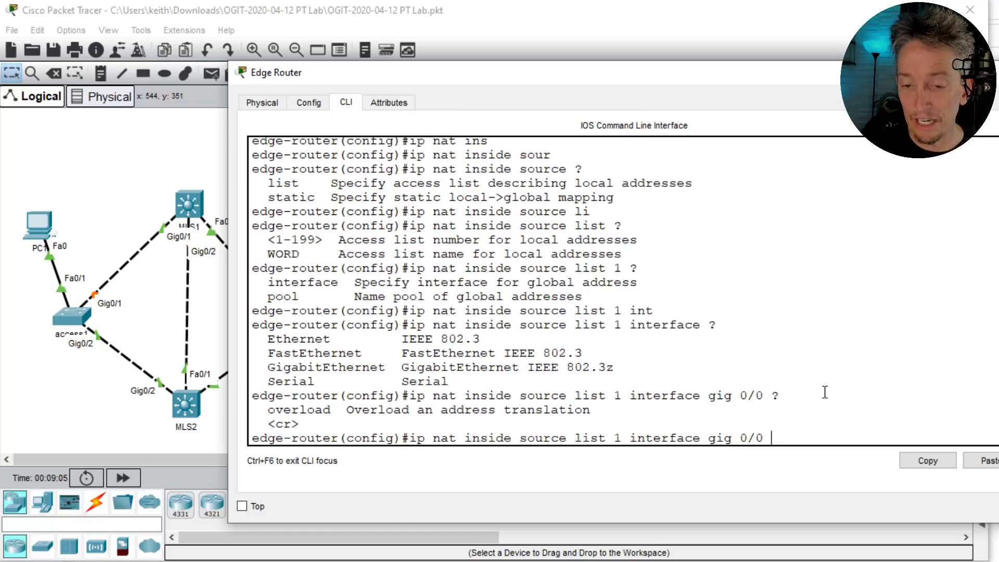
text(ov)
key(Tab)
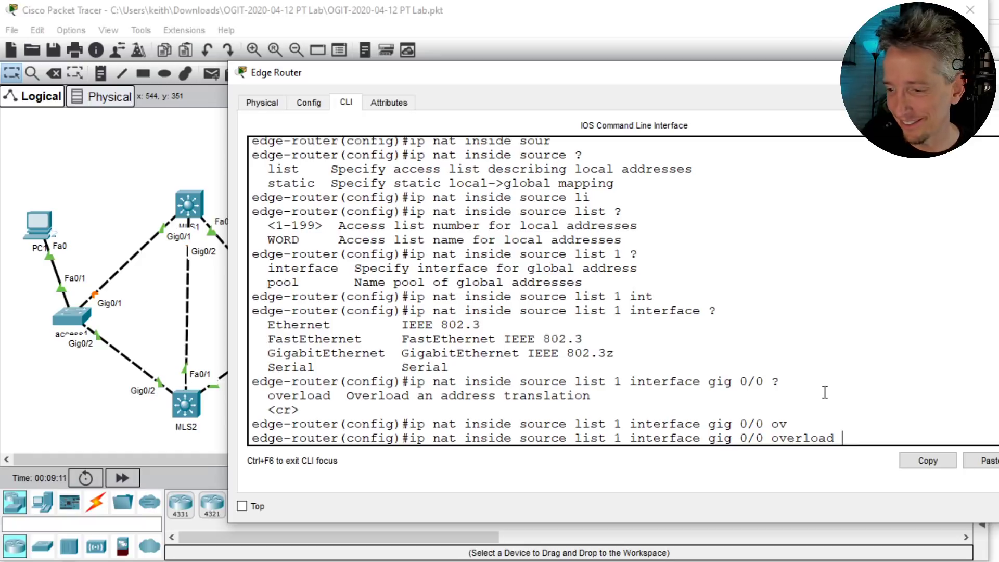
key(Return)
- Leave configuration mode and display the Edge Router's NAT statistics with show ip nat statistics
text(edge-router(config)#e)
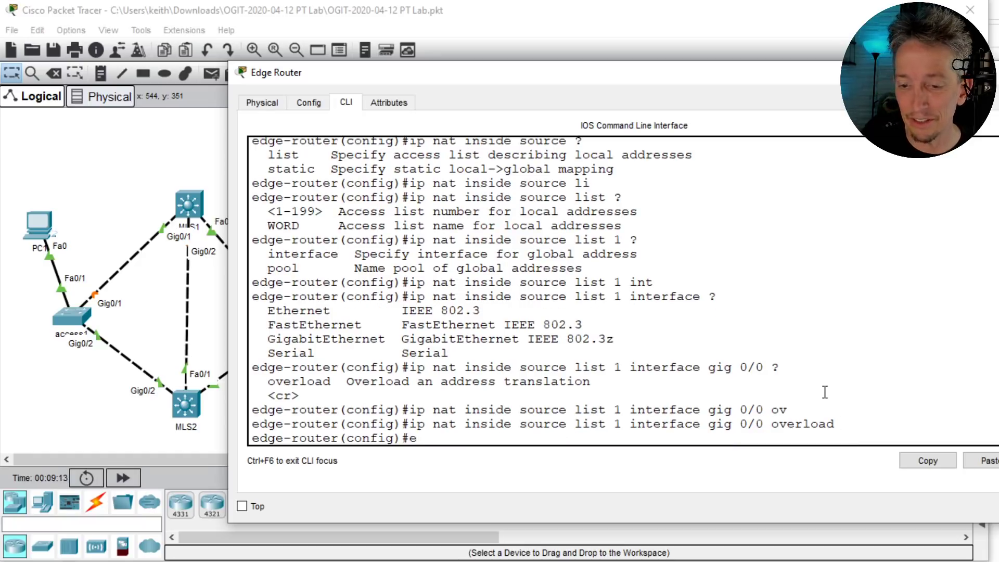
text(nd)
key(Return)
key(Return)
key(Return)
key(Return)
key(Return)
key(Return)
key(Return)
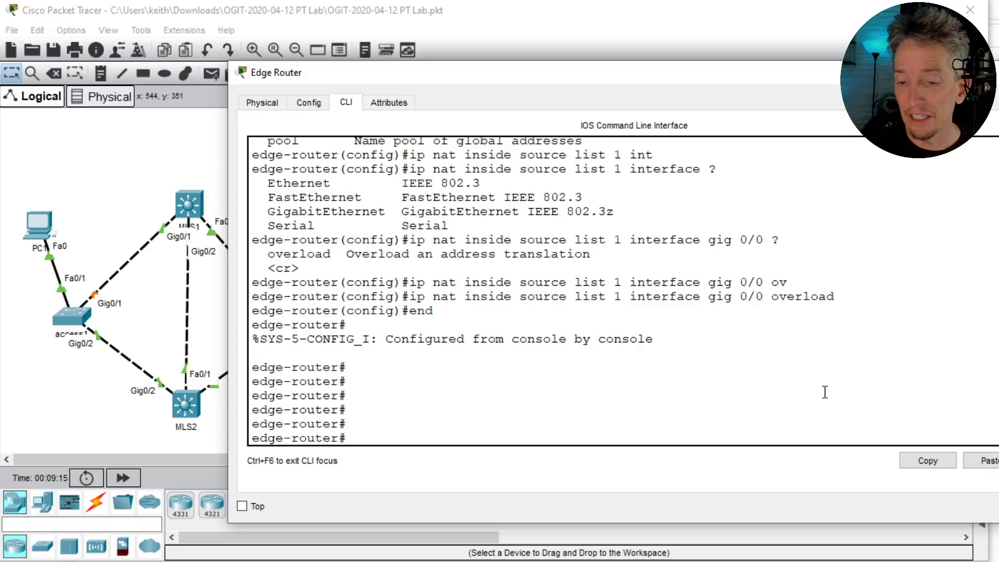
text(show ip nat st)
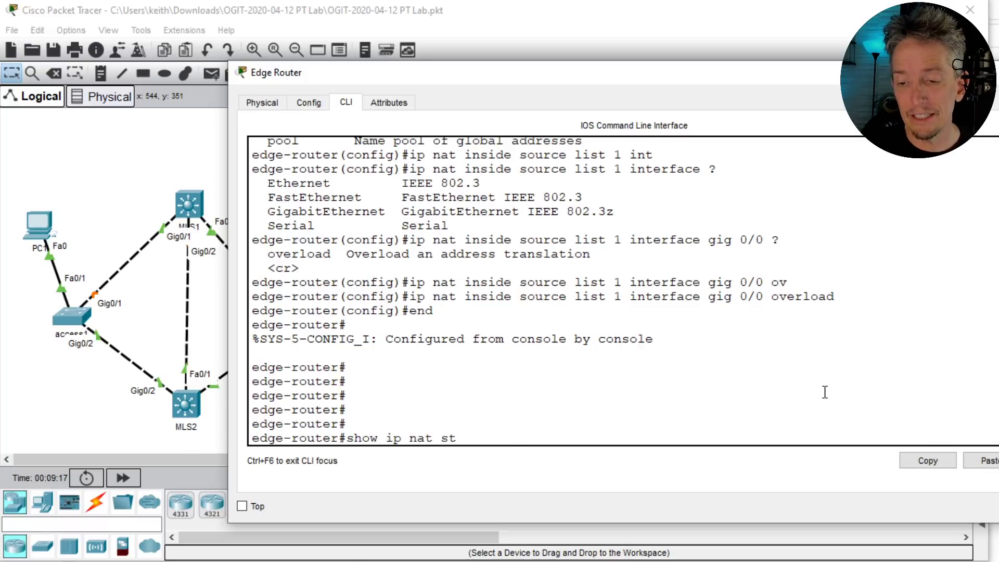
key(Tab)
key(Return)
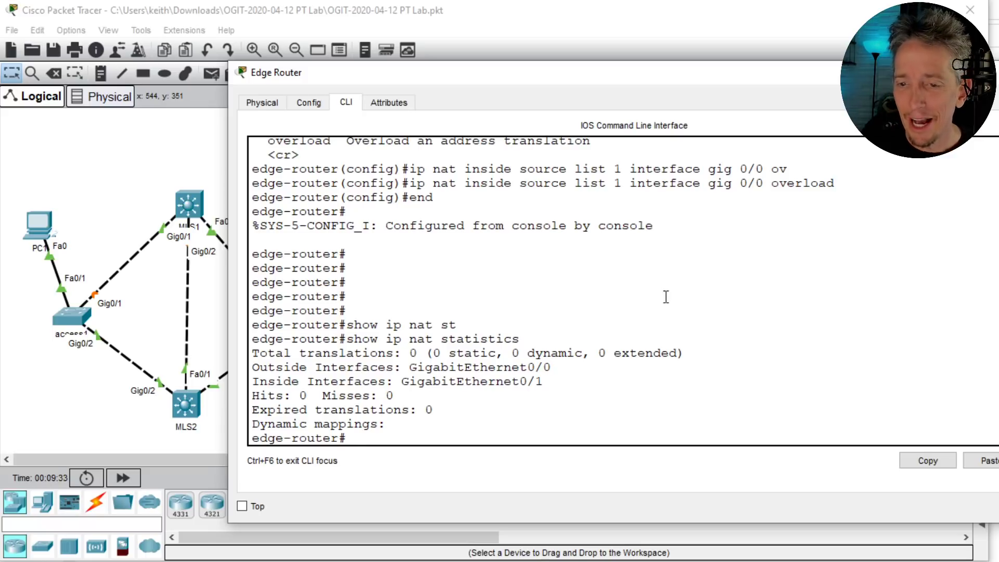
- List the running-config NAT lines with 'show run | inc nat'
key(Return)
key(Return)
key(Return)
text(show run)
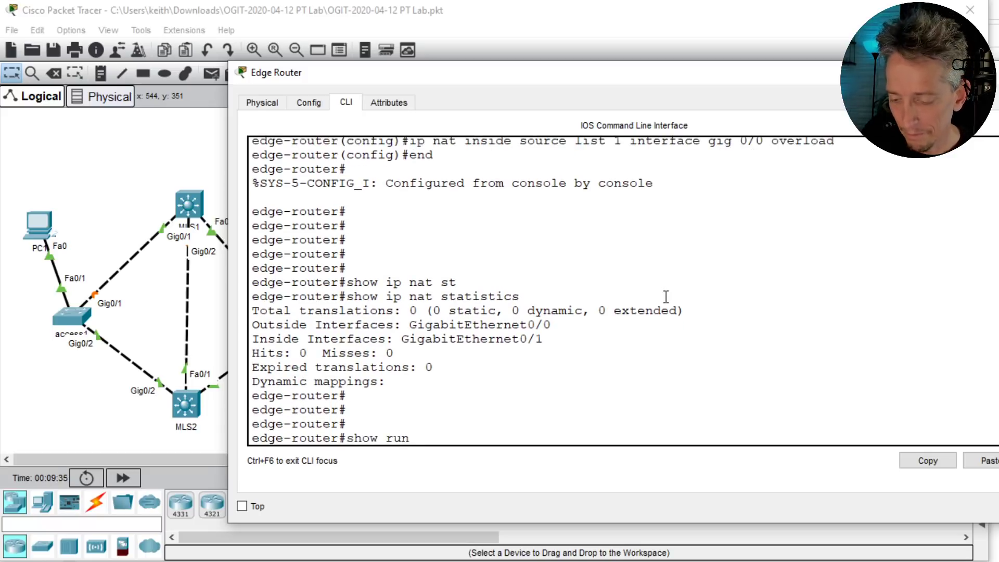
text( | inc nat)
key(Return)
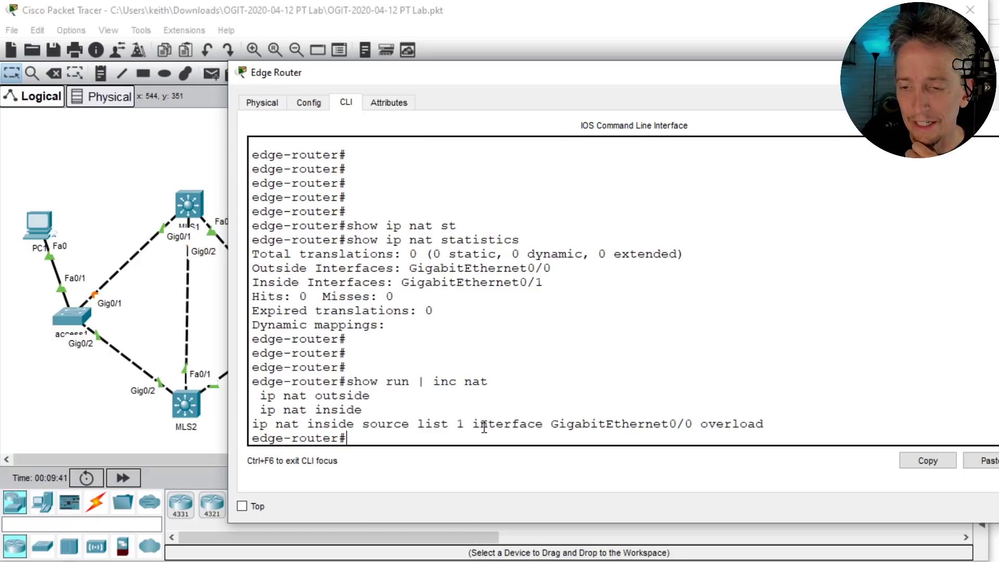
key(Return)
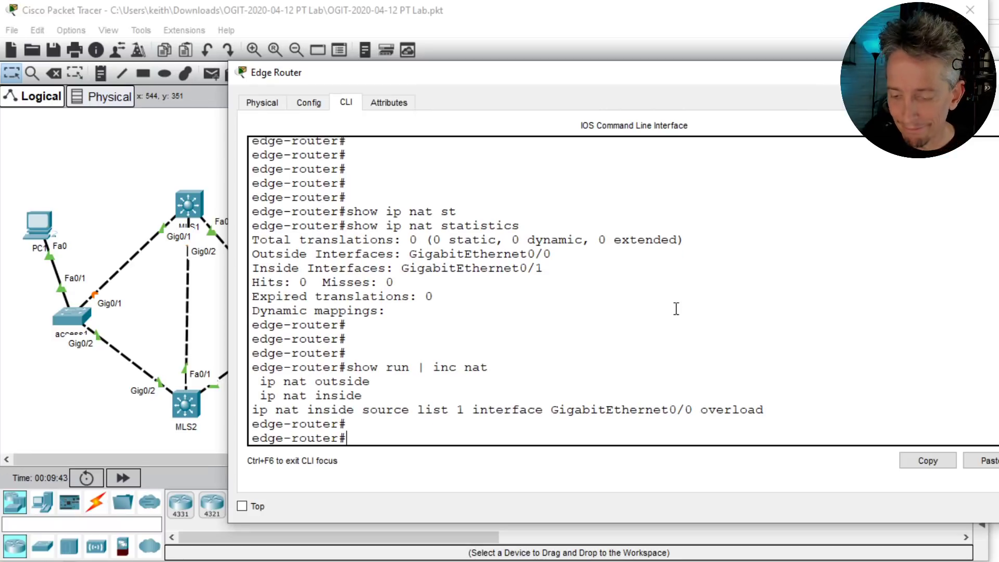
key(Return)
key(Return)
key(Return)
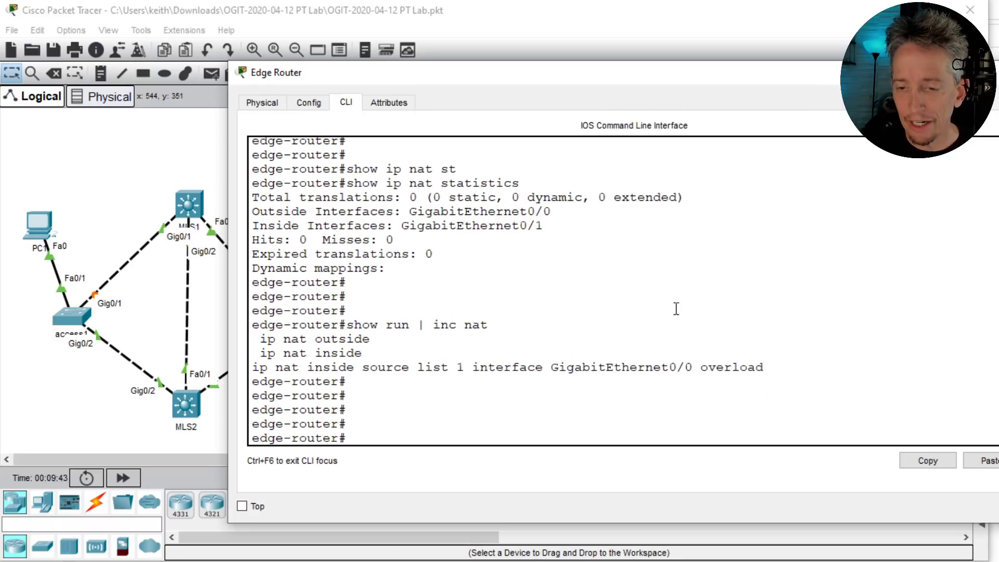
- Open PC1's window and widen it beside the topology
click(39, 224)
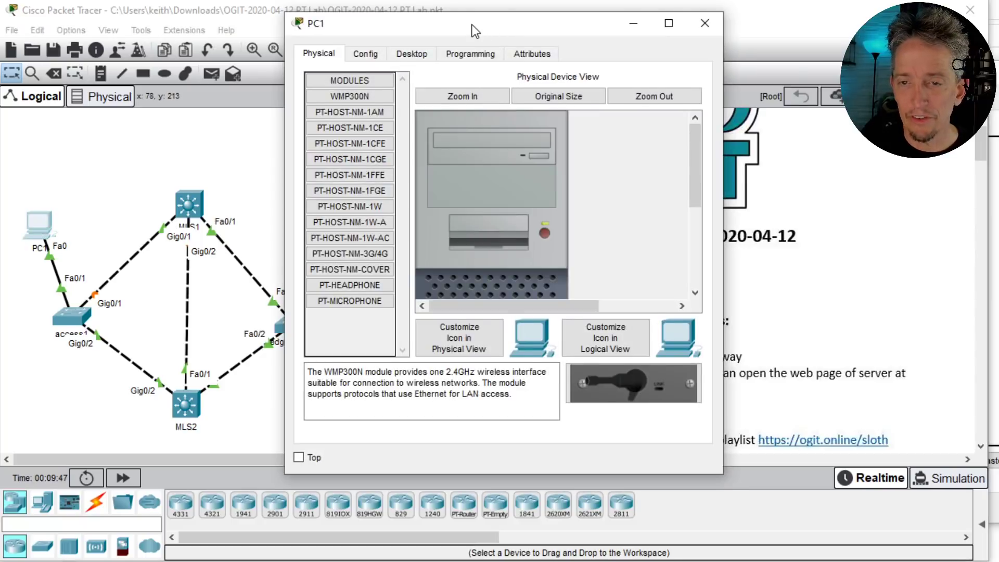
drag(475, 31, 806, 32)
click(527, 162)
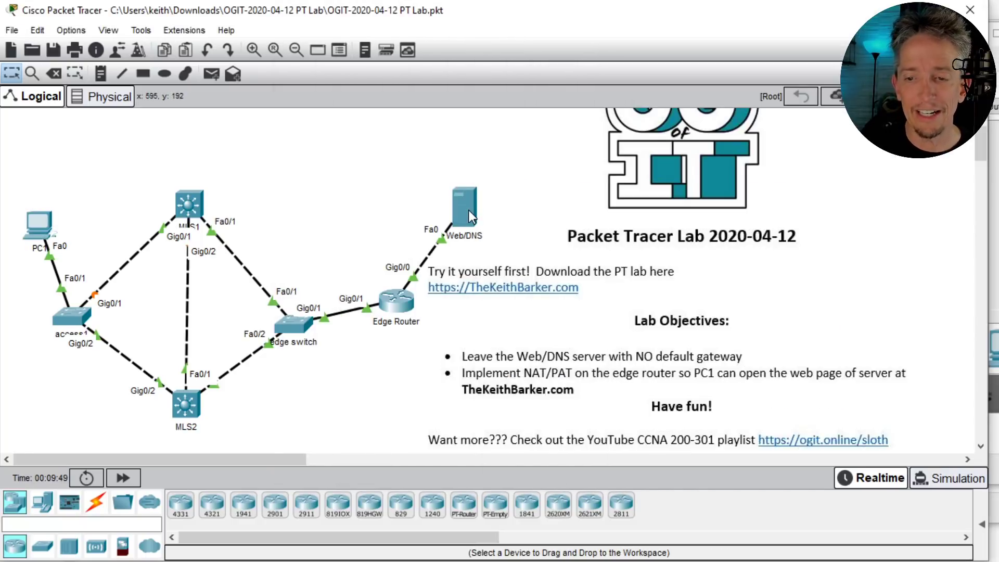
mouse_move(469, 210)
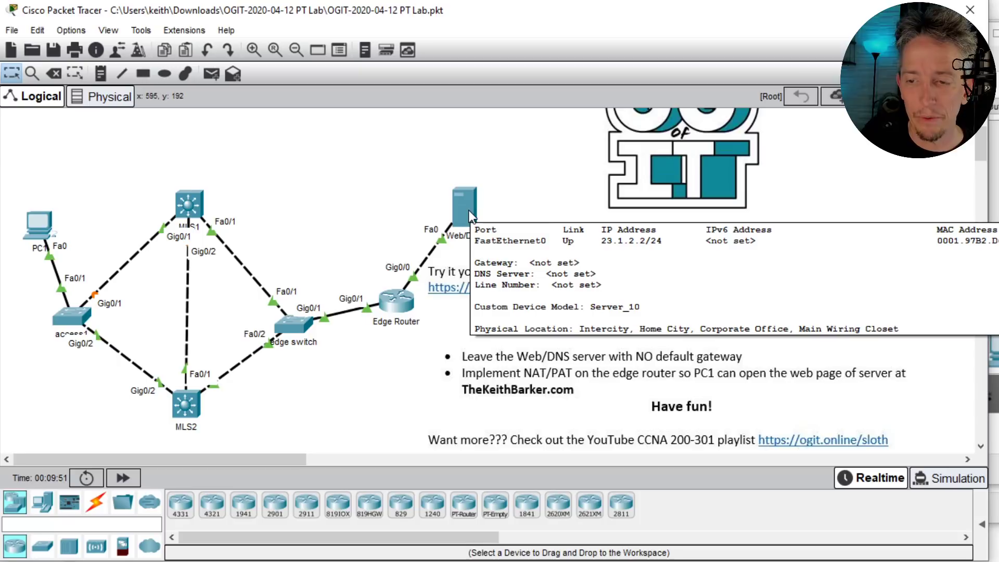
click(39, 224)
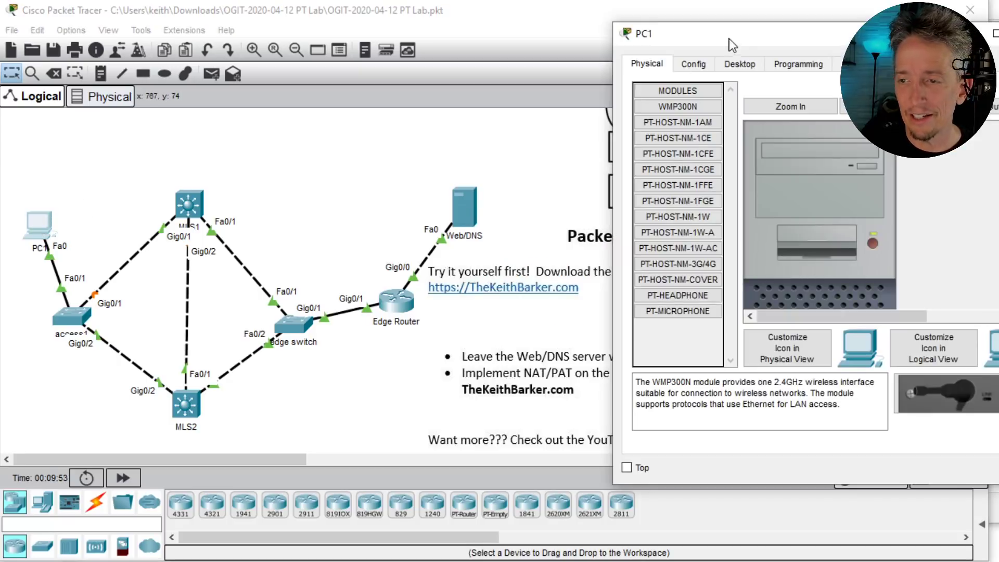
drag(740, 34, 348, 77)
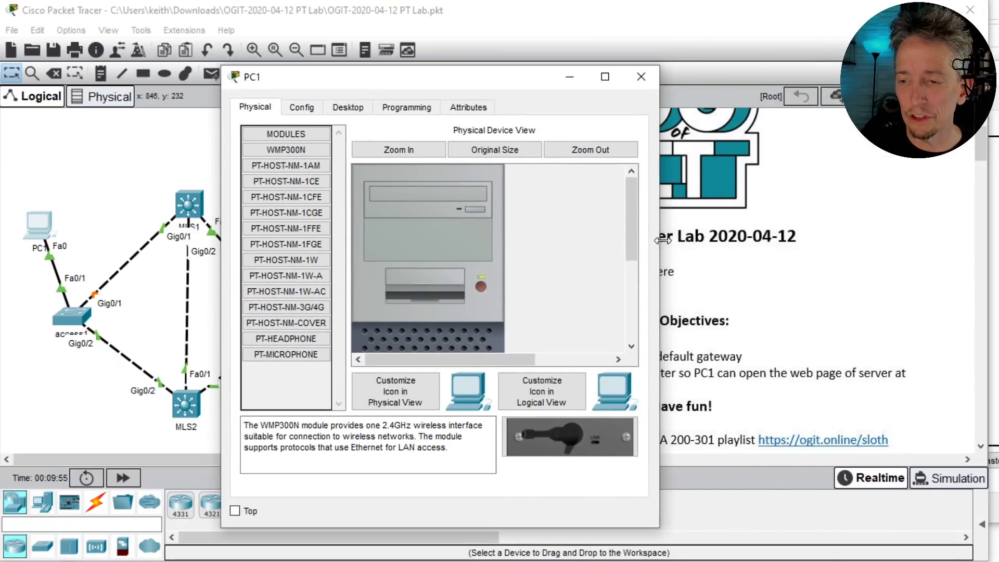
drag(661, 239, 970, 254)
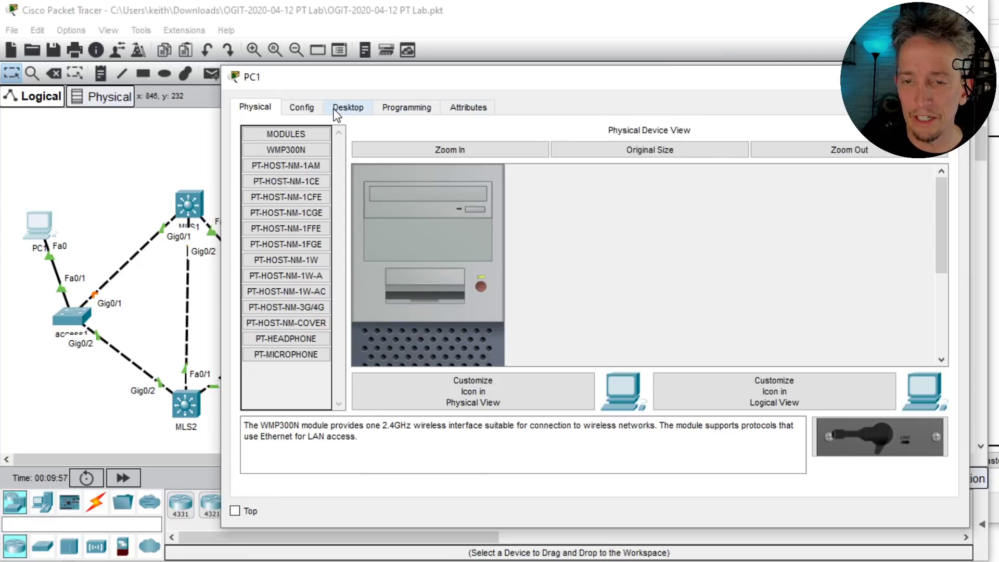
- Browse to thekeithbarker.com in PC1's web browser
click(346, 108)
click(852, 175)
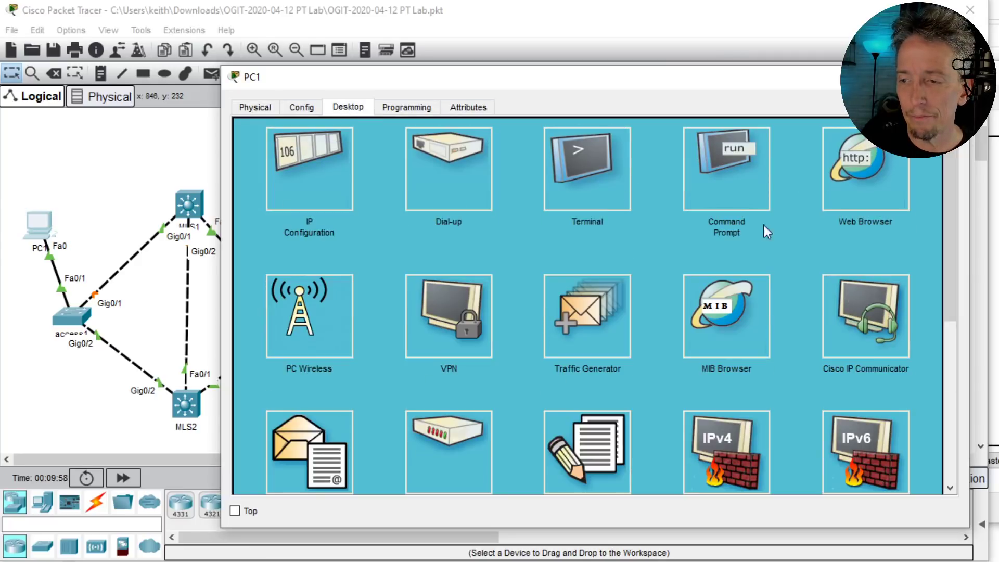
click(364, 151)
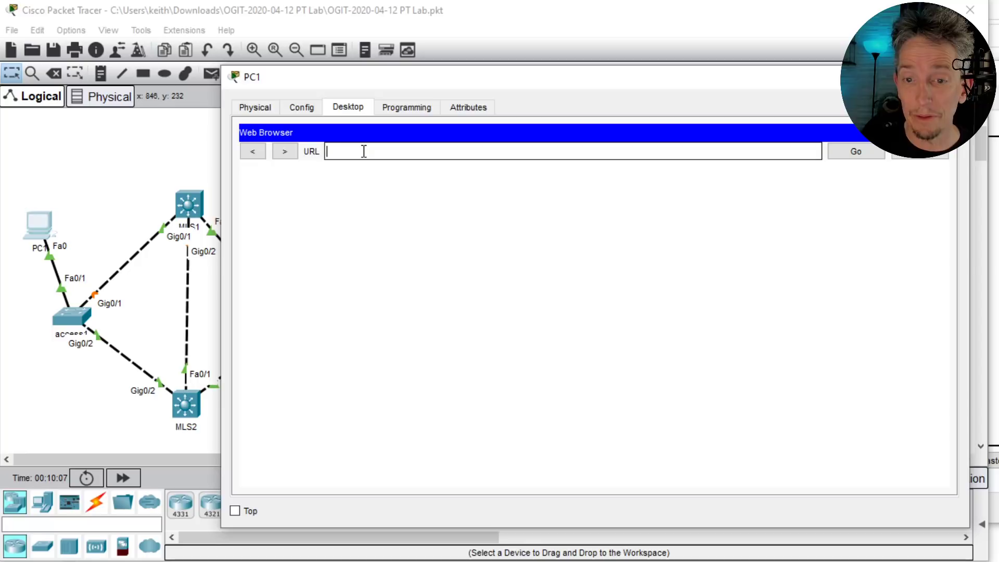
text(thekeithbarker.com)
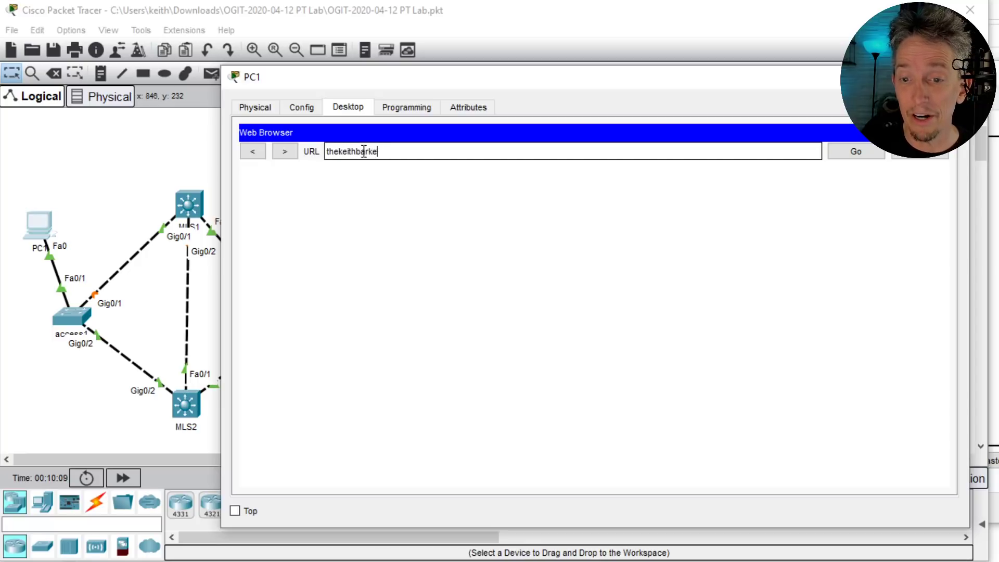
key(Return)
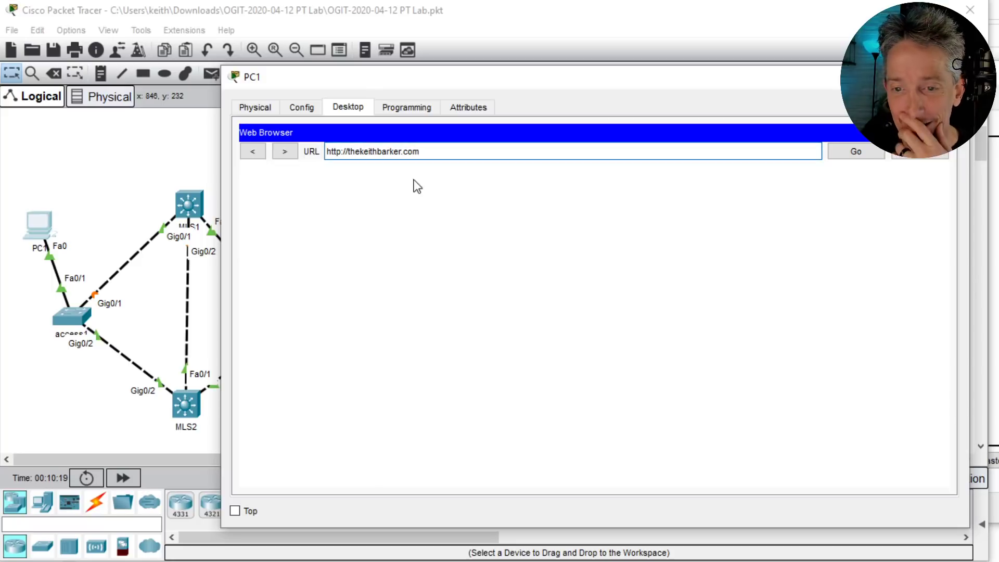
- Run ipconfig on PC1 to show address 10.10.0.10 and gateway 10.10.0.3
click(941, 133)
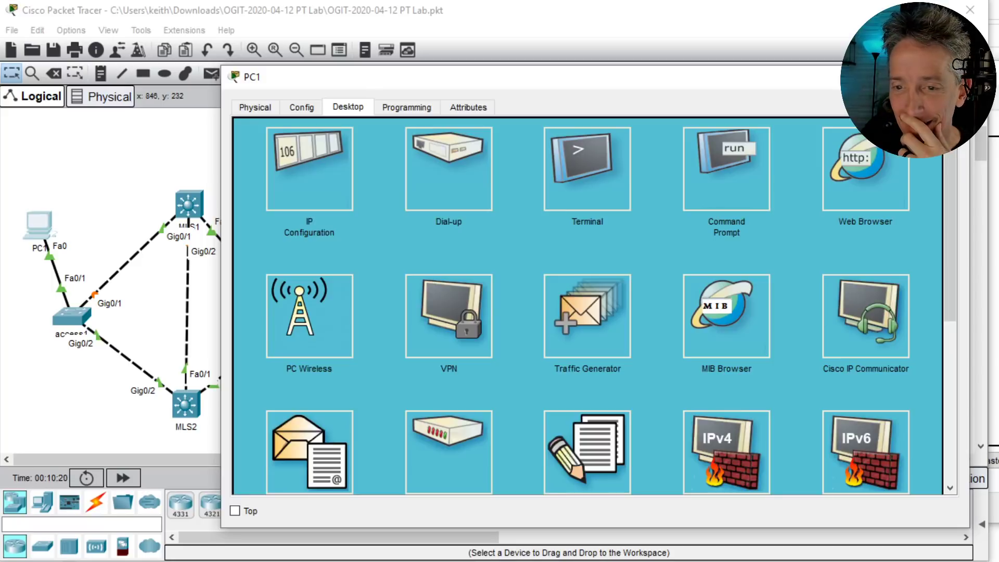
click(740, 168)
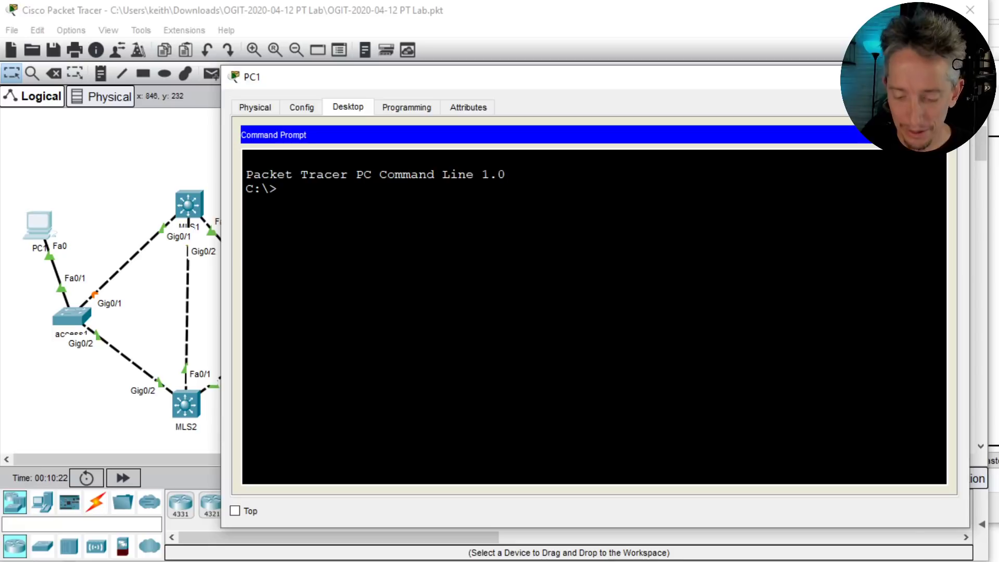
text(show ip)
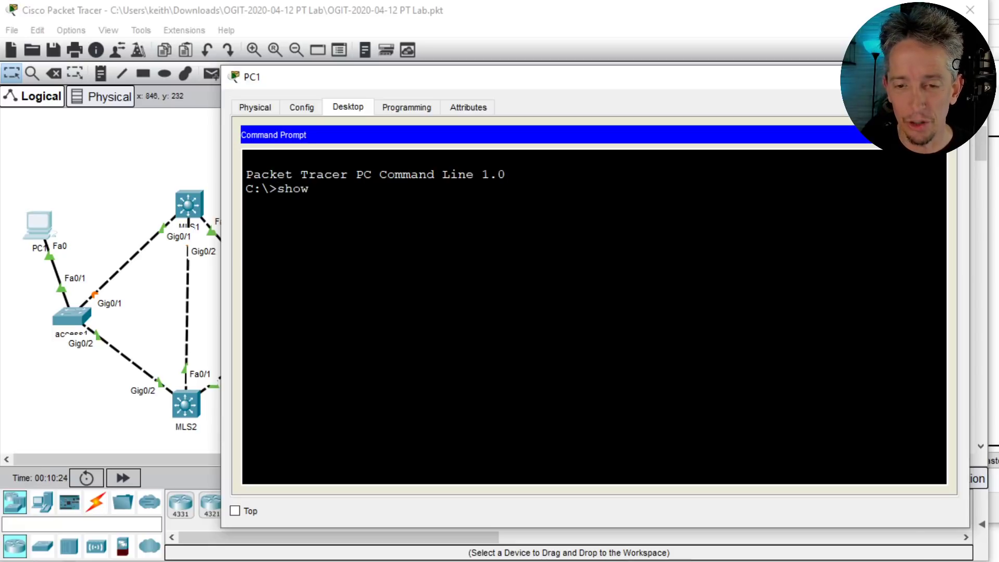
key(BackSpace)
key(BackSpace)
key(BackSpace)
key(BackSpace)
key(BackSpace)
key(BackSpace)
key(BackSpace)
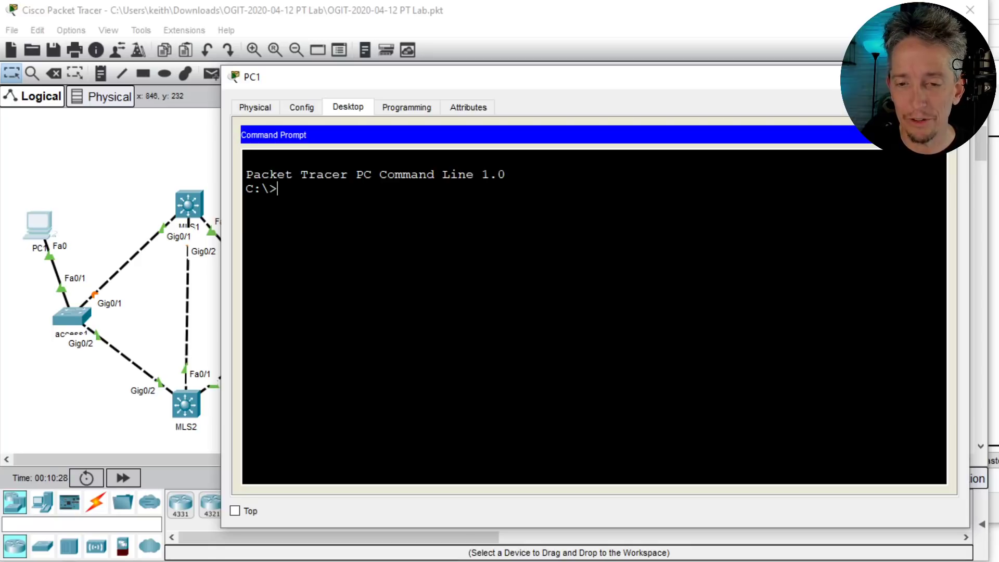
text(ipconfig)
key(Return)
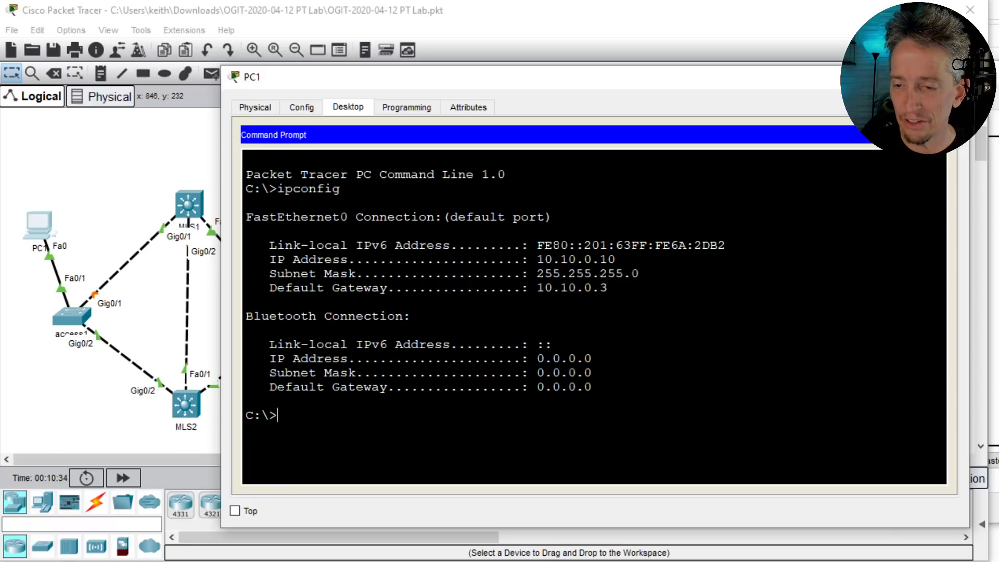
- Ping the 10.10.0.3 gateway from PC1 successfully
text(ping)
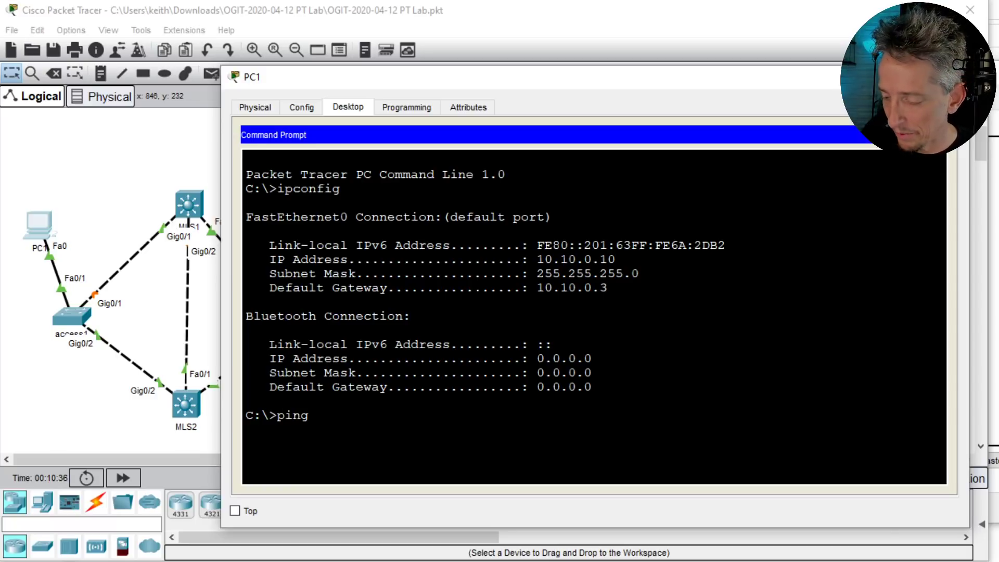
text( 10.10.0.3)
key(Return)
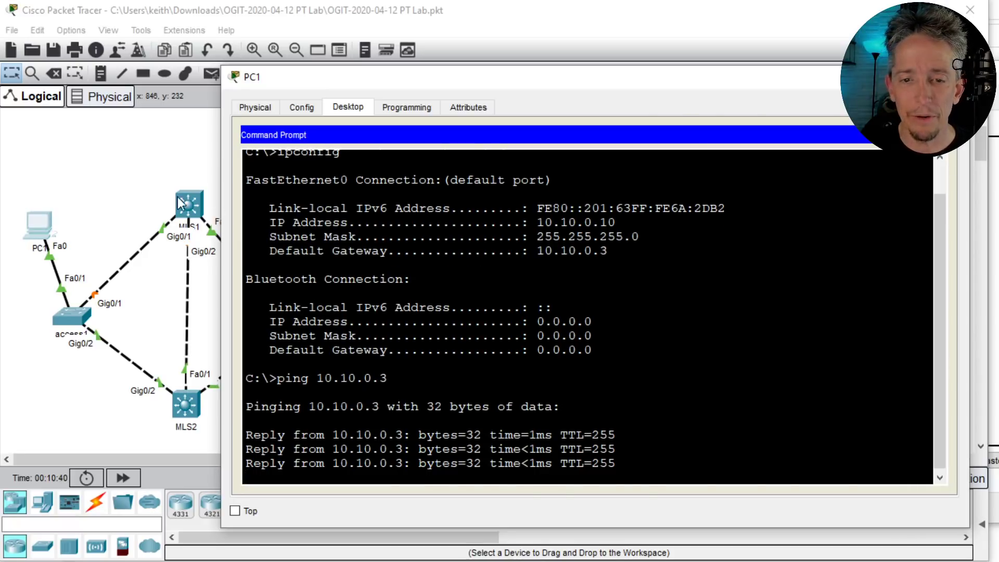
click(115, 174)
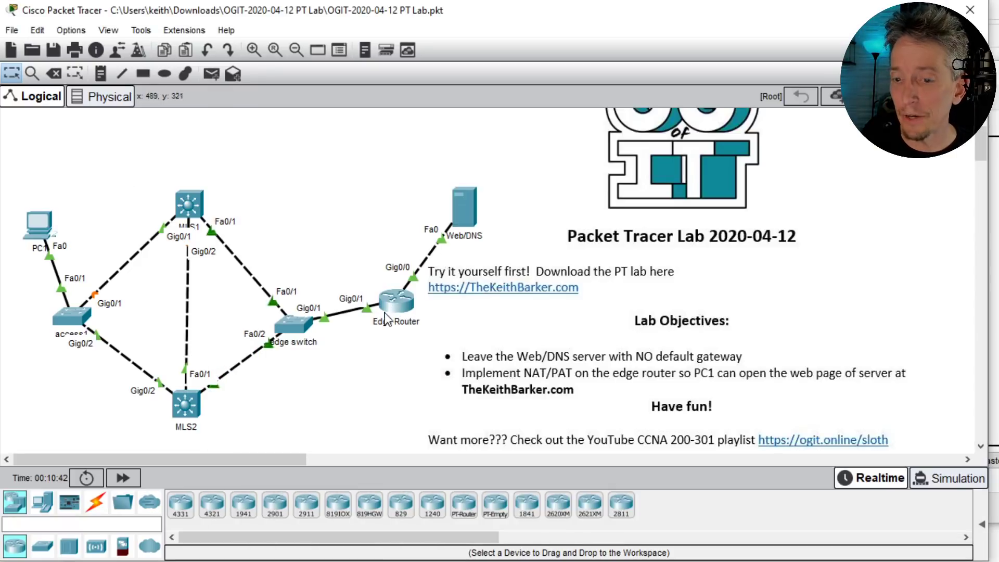
mouse_move(392, 307)
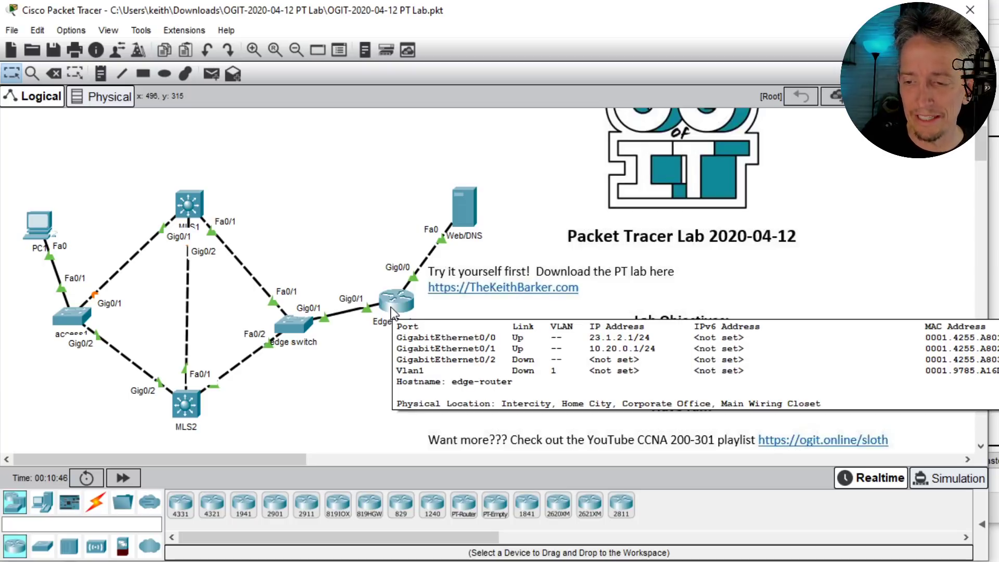
- Ping the Edge Router's 10.20.0.1 address from PC1 by editing the previous ping
click(40, 223)
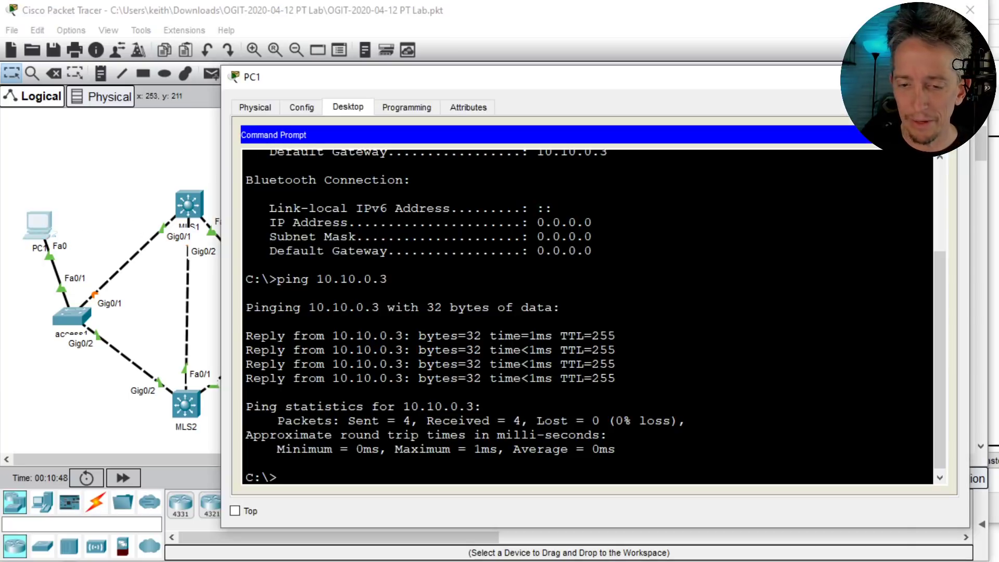
key(Return)
key(Up)
key(BackSpace)
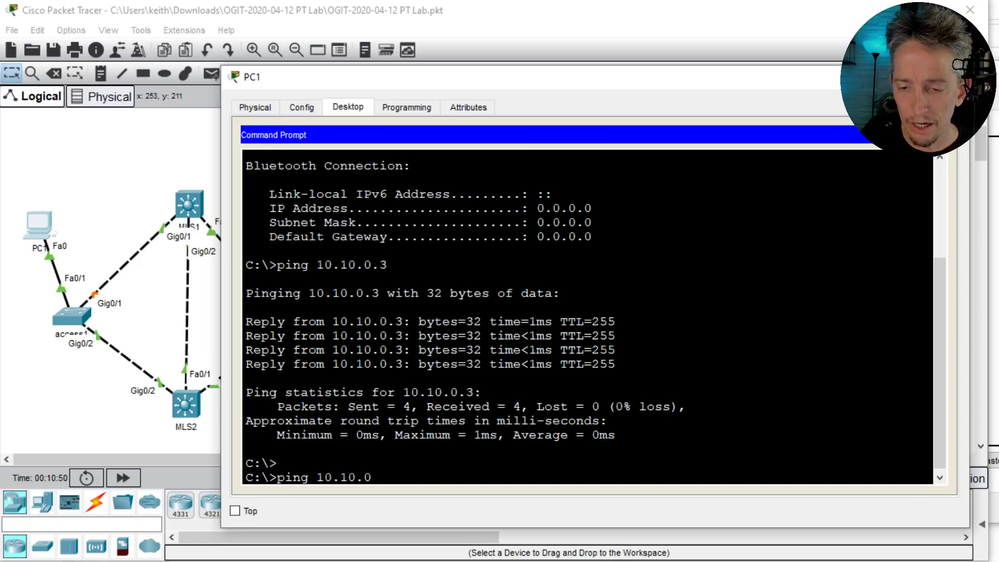
key(BackSpace)
key(BackSpace)
key(BackSpace)
key(BackSpace)
text(20.0.1)
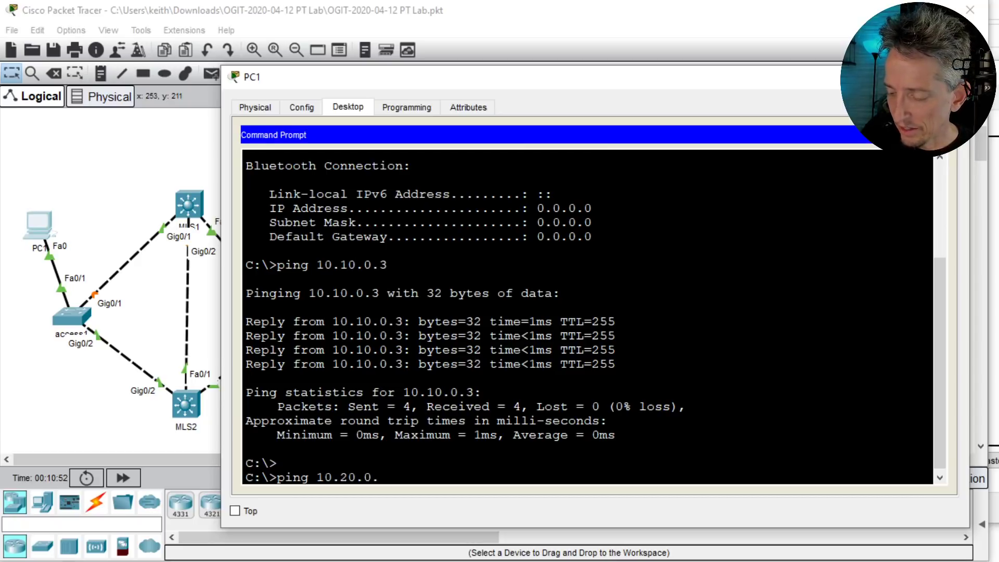
key(Return)
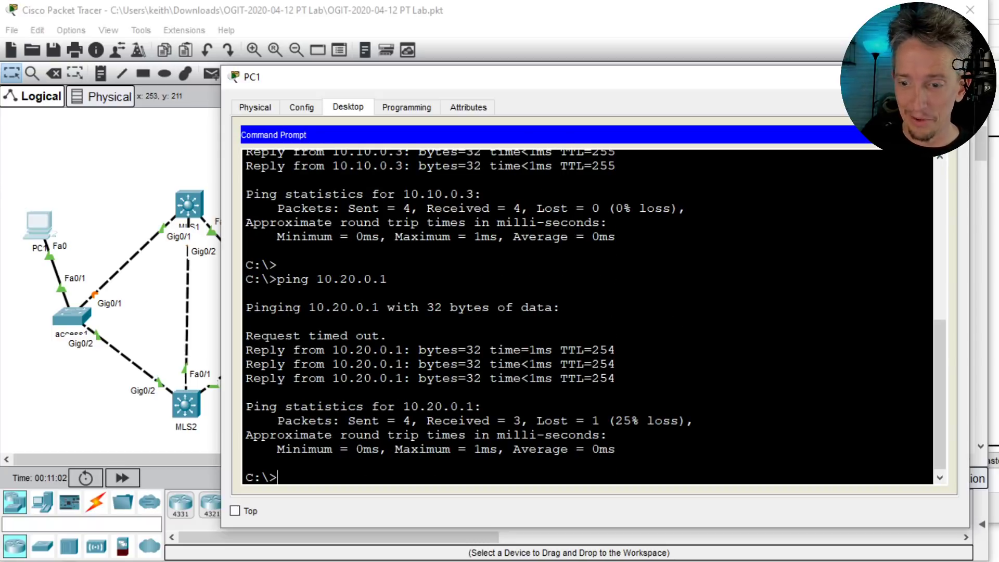
click(162, 300)
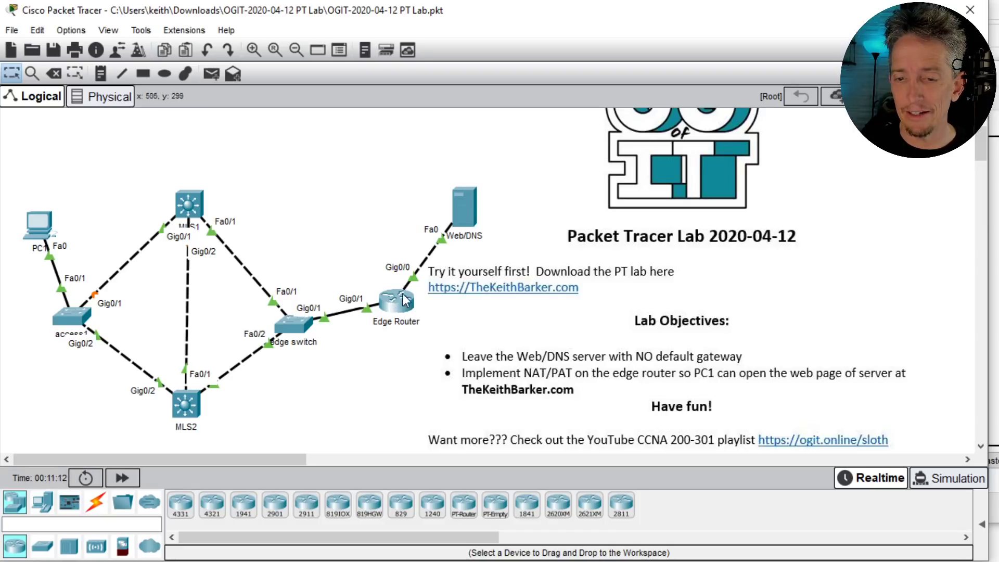
mouse_move(405, 298)
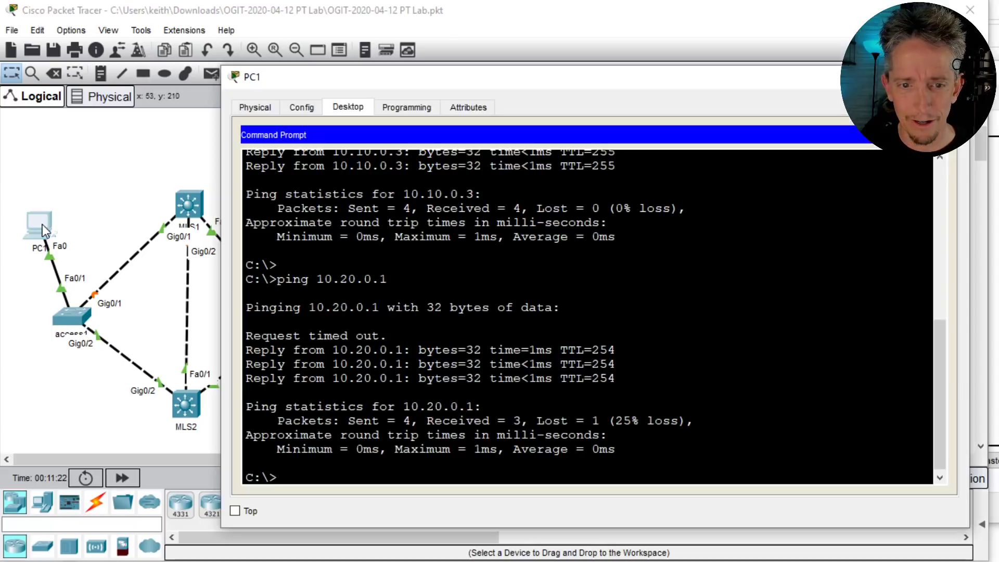
- Ping 23.1.2.1 from PC1, which fails with destination host unreachable
click(42, 224)
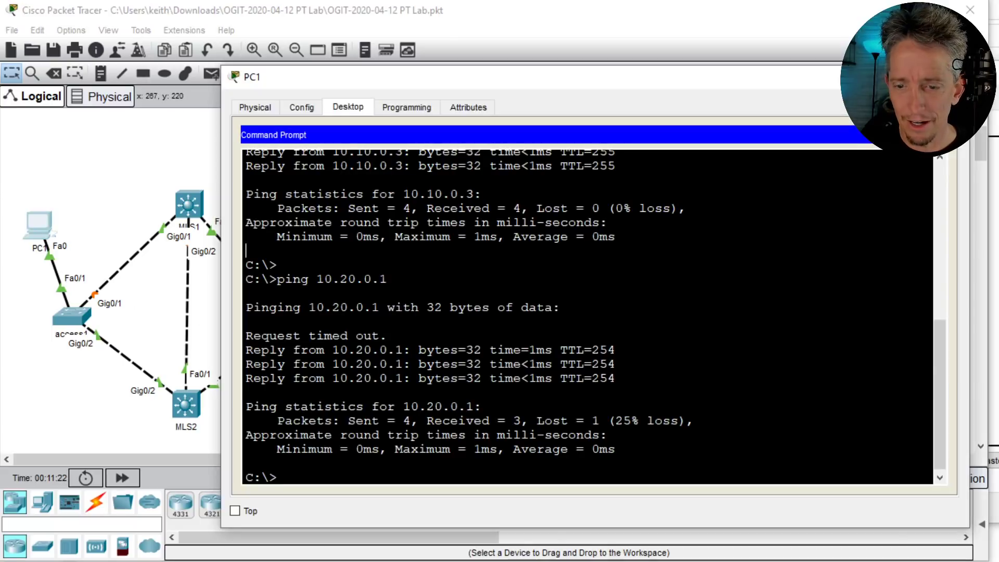
key(Up)
key(BackSpace)
key(BackSpace)
key(BackSpace)
key(BackSpace)
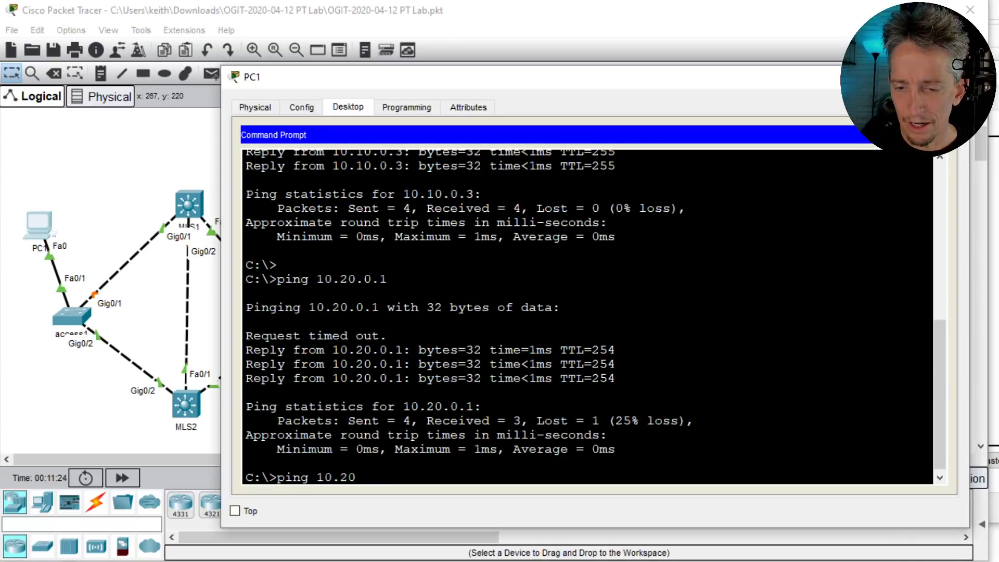
key(BackSpace)
key(BackSpace)
key(BackSpace)
key(BackSpace)
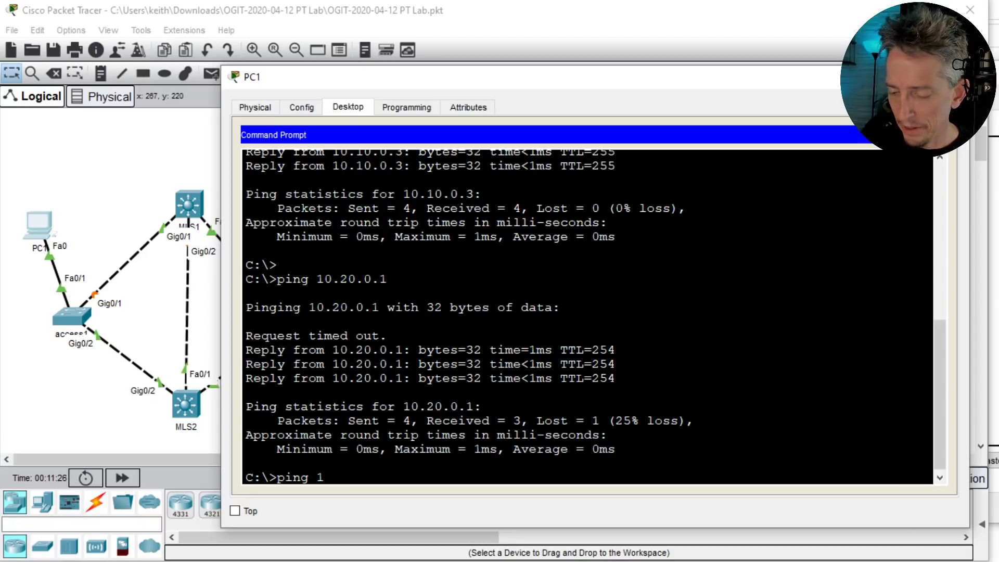
key(BackSpace)
text(23.2)
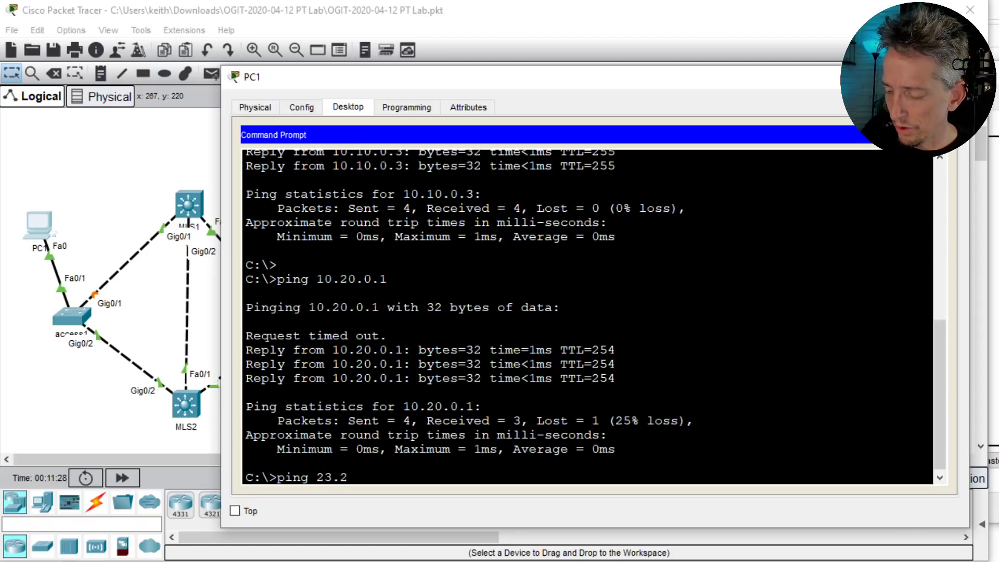
key(BackSpace)
text(1.2.1)
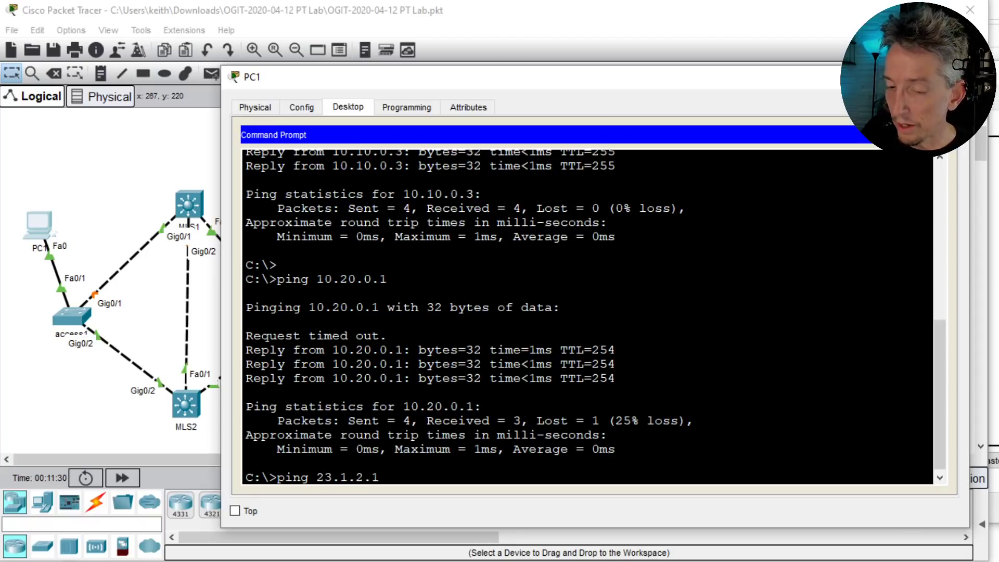
key(Return)
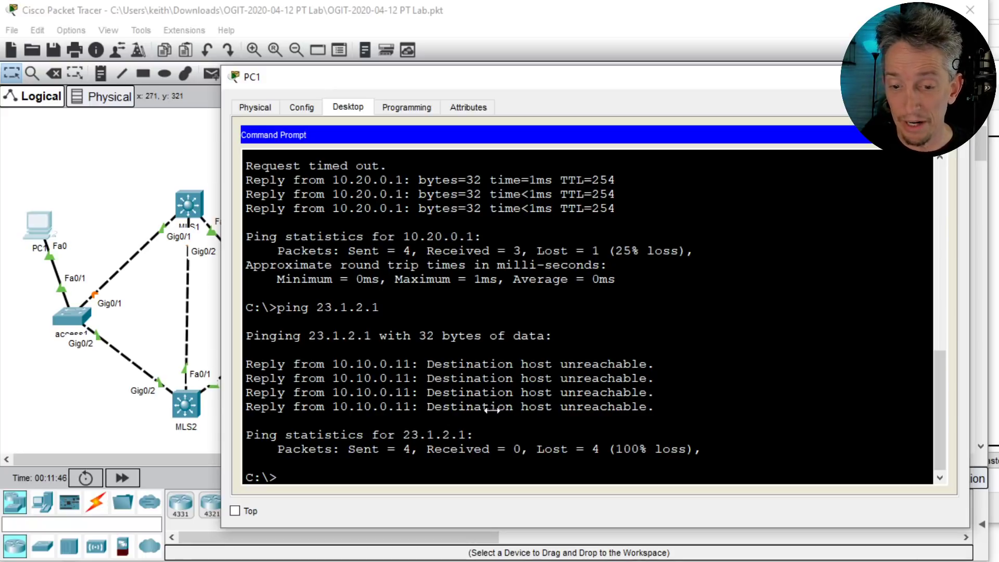
- Close PC1 and open MLS1's command line in a widened window
click(183, 202)
click(183, 201)
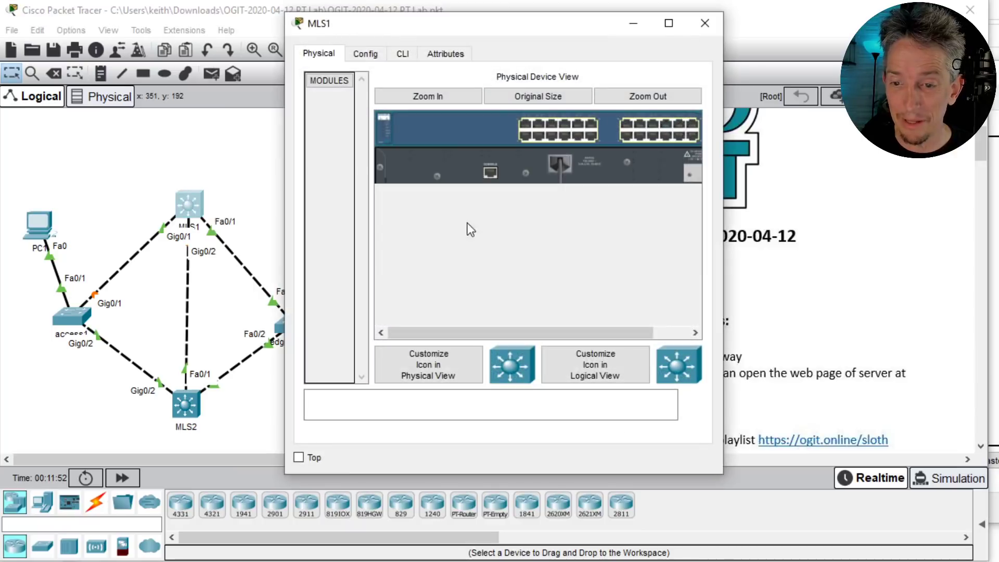
drag(721, 192, 997, 198)
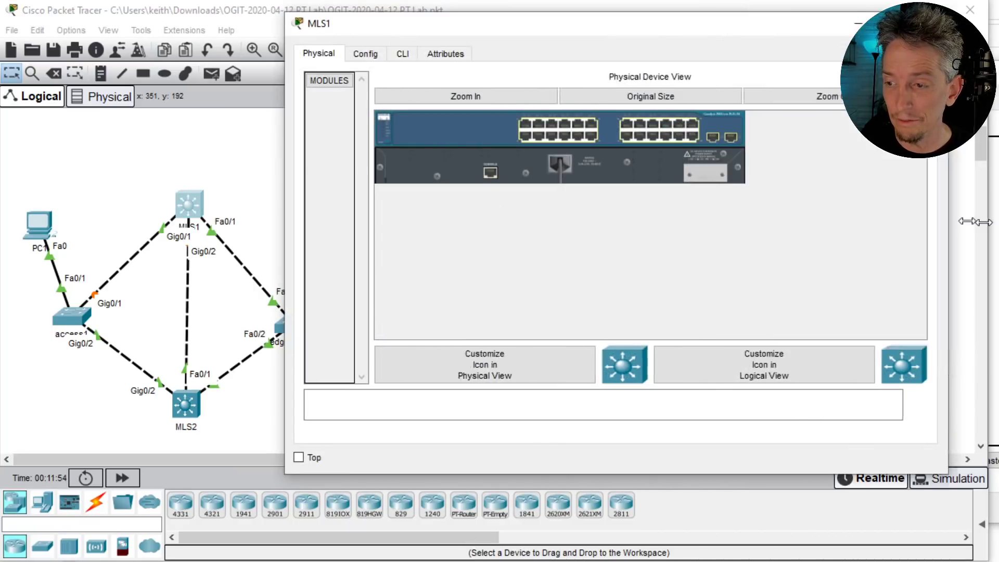
click(404, 55)
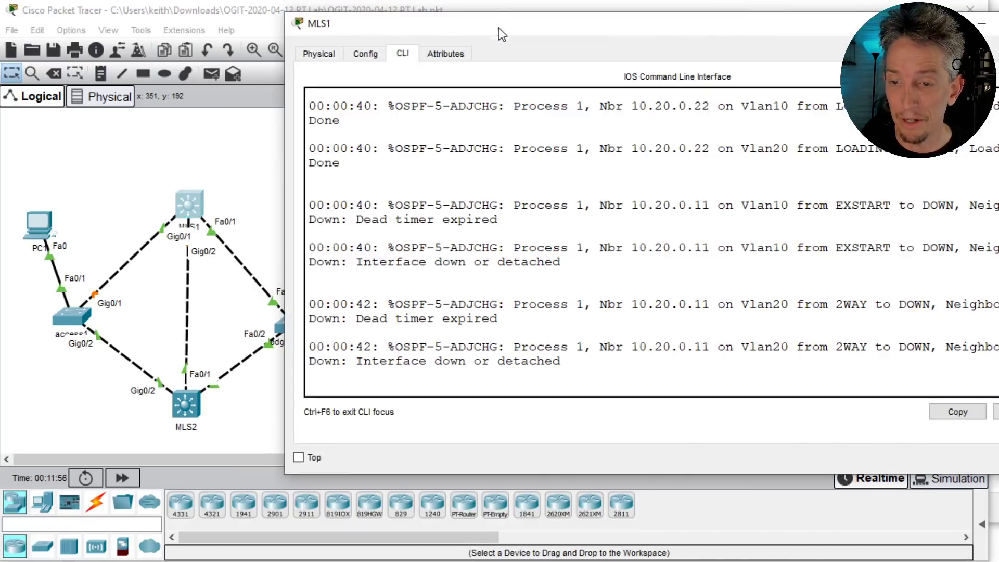
drag(499, 28, 413, 78)
click(591, 224)
key(Return)
key(Return)
key(Return)
key(Return)
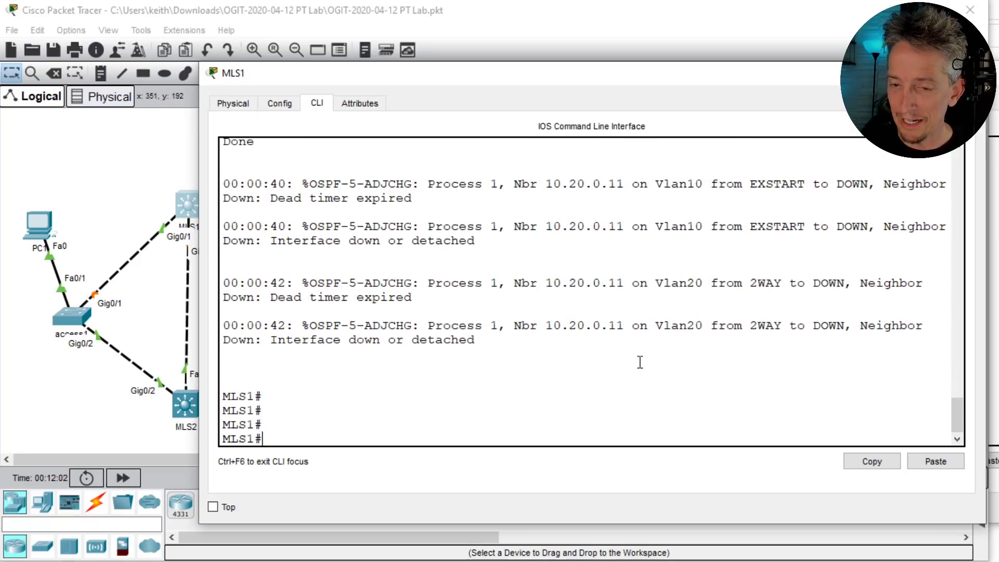
- Check MLS1's interfaces and routing protocols with show ip int brief and show ip protocols
text(show ip int brie)
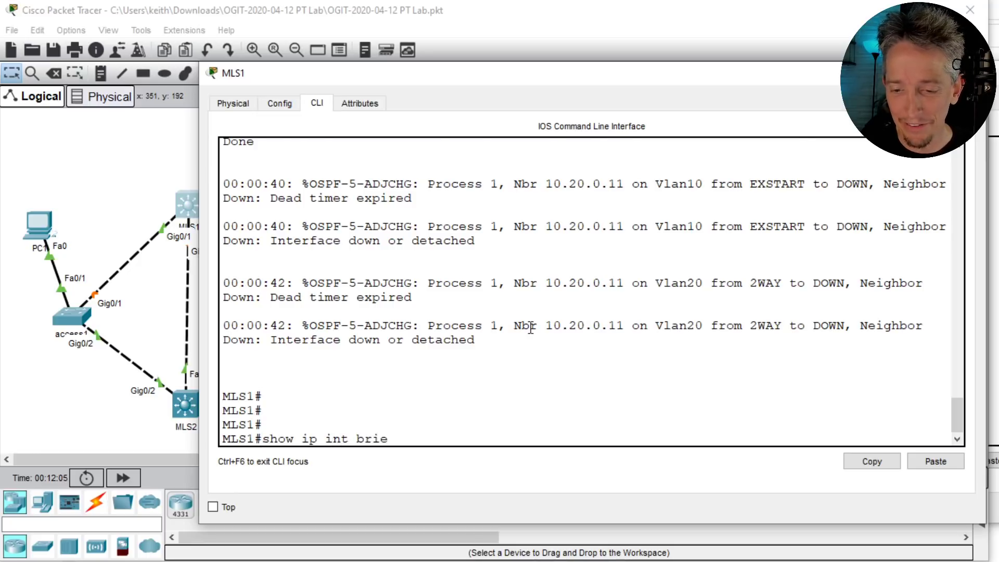
key(Return)
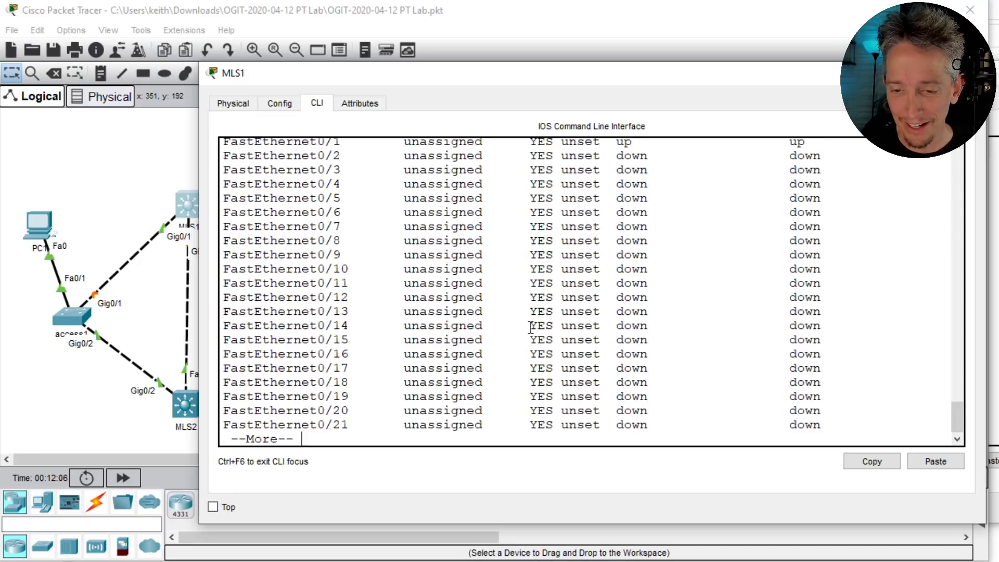
key(space)
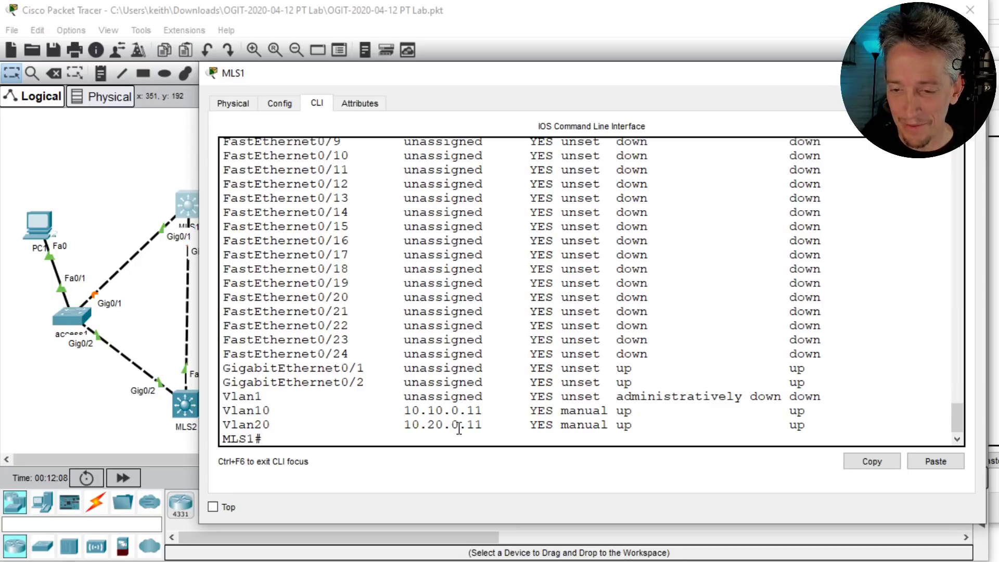
key(Return)
key(Return)
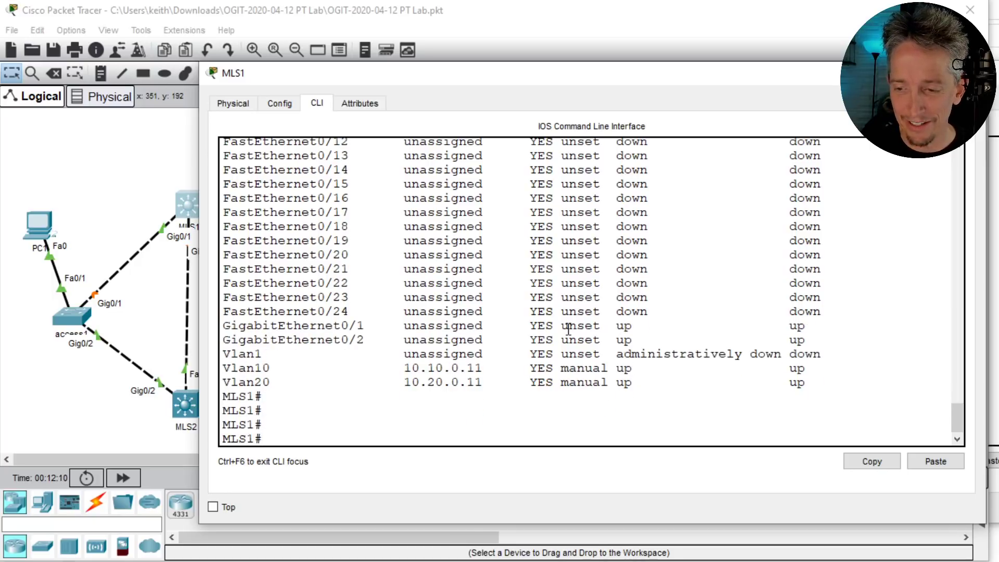
text(show ip prot)
key(Return)
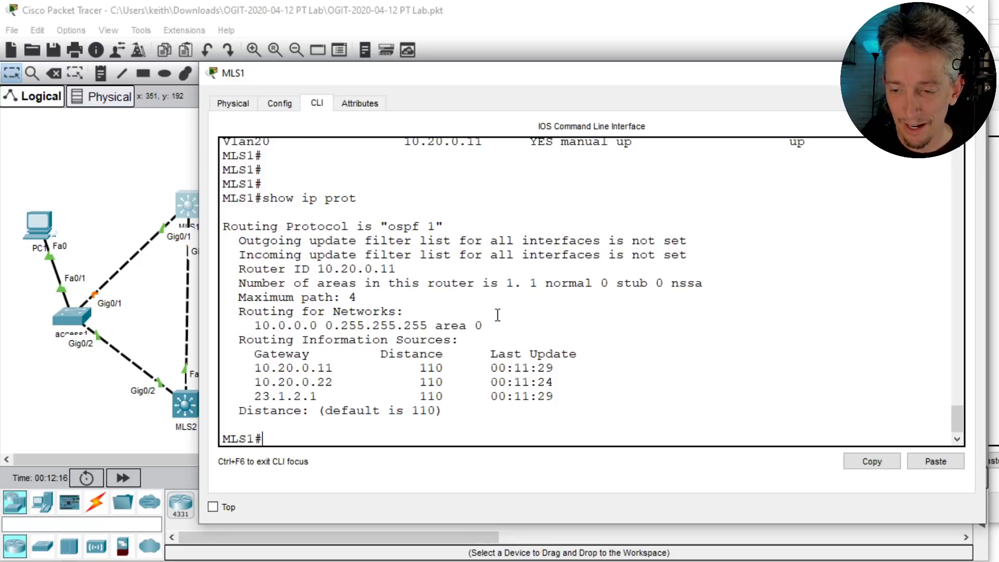
key(Return)
key(Return)
key(Return)
- Show MLS1's OSPF neighbors and its routing table with show ip route
text(show ip)
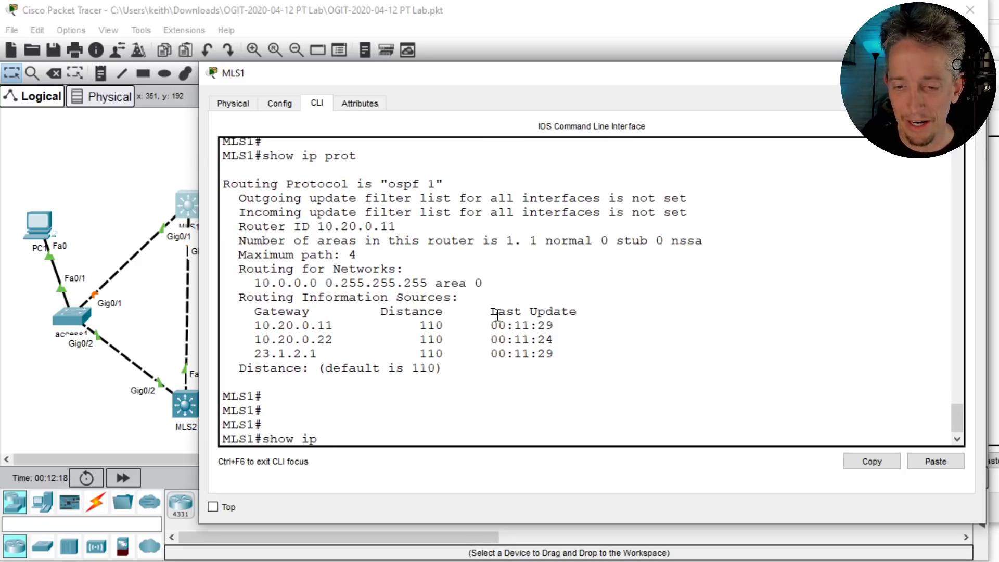
text( ospf ne)
key(Tab)
key(Return)
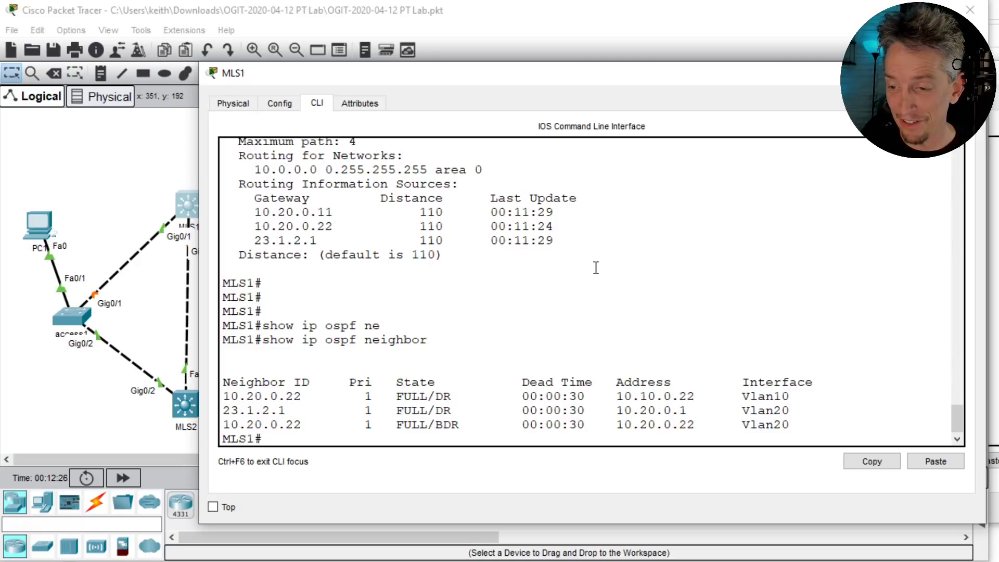
key(Return)
key(Return)
key(Return)
text(show ip route)
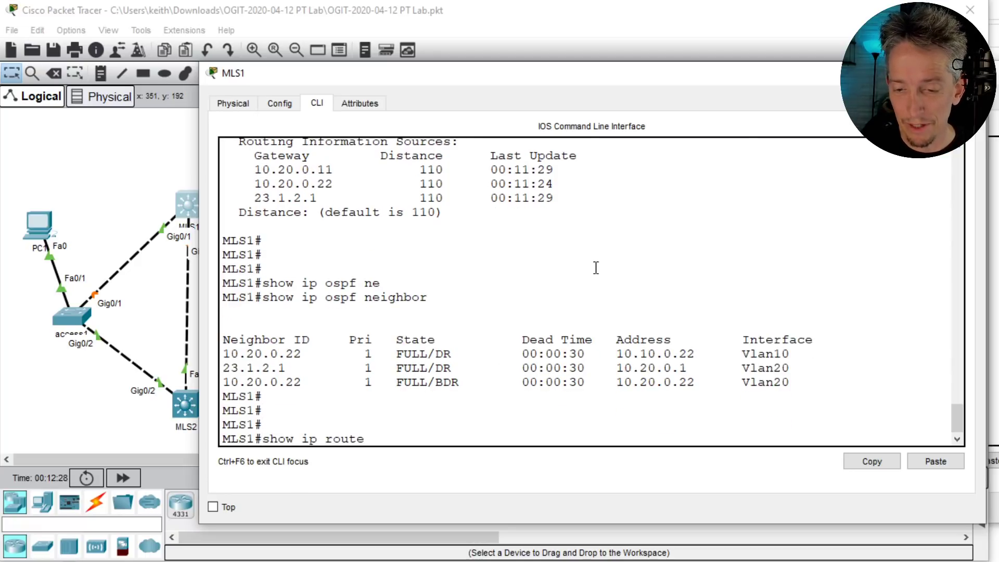
key(Return)
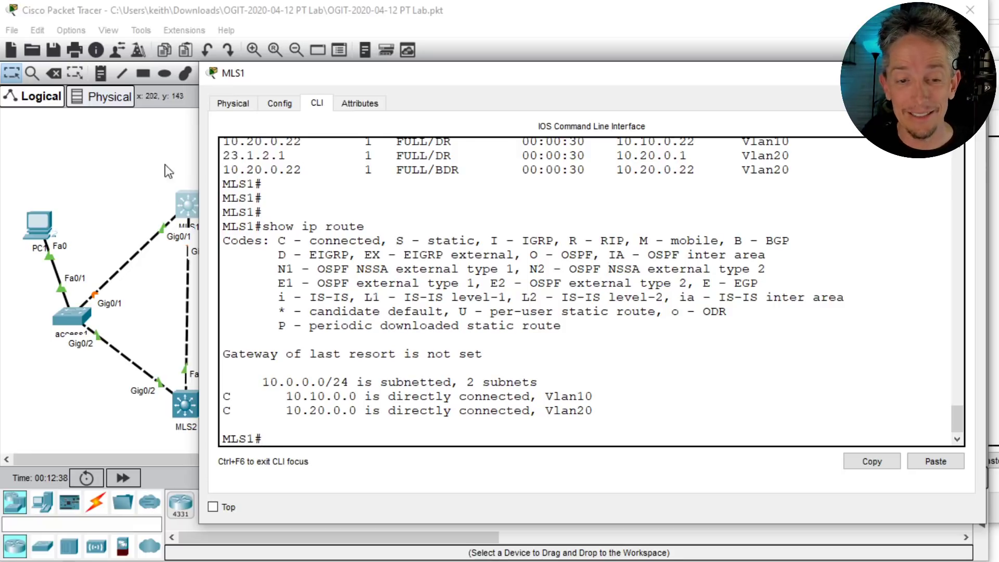
click(127, 121)
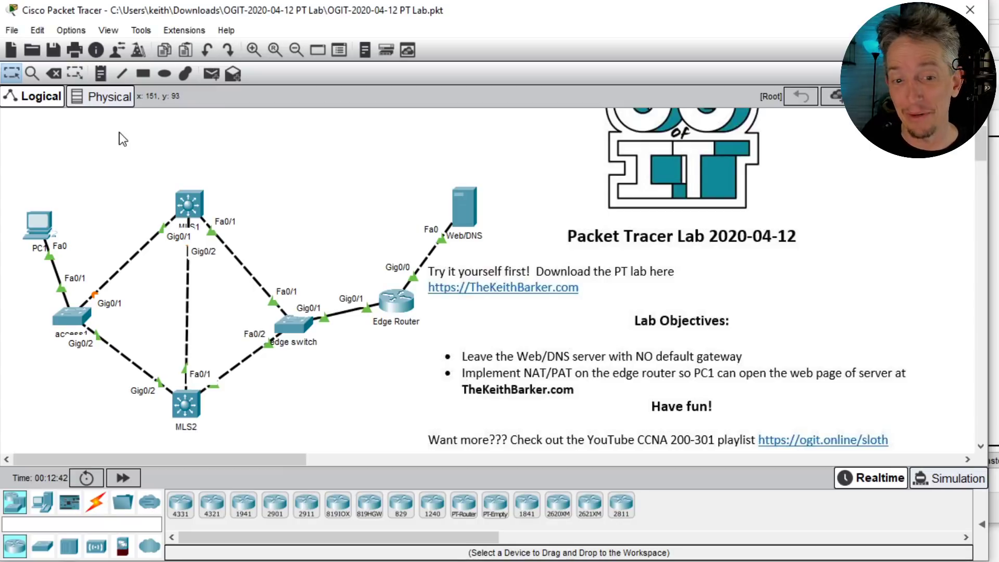
mouse_move(39, 223)
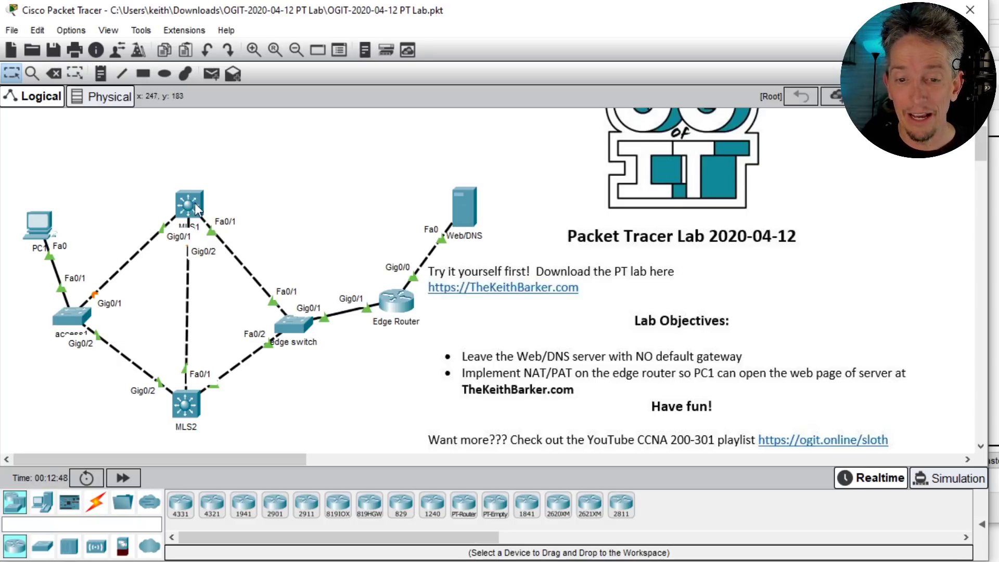
mouse_move(191, 205)
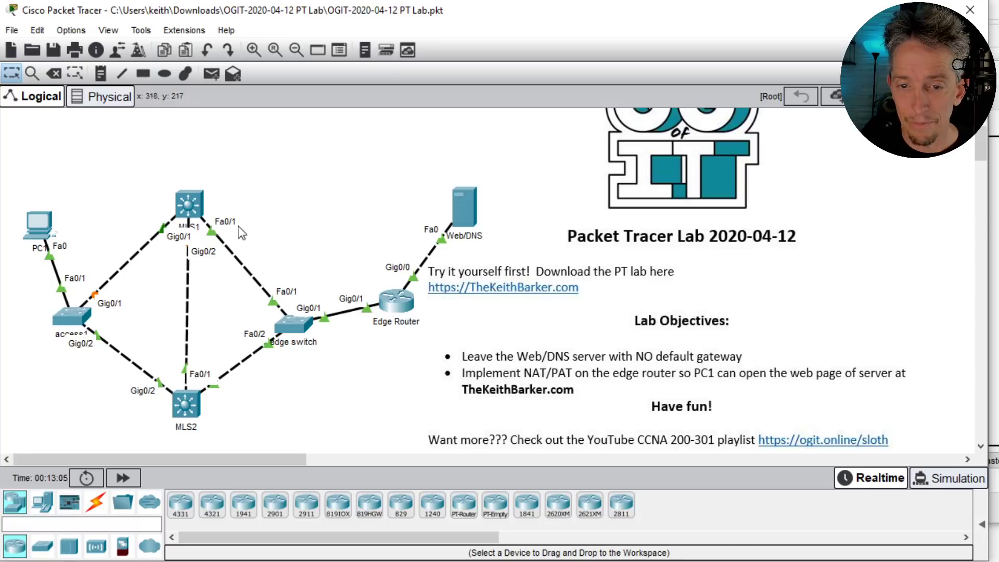
- Run show ip ospf neighbor on MLS1 and highlight the 23.1.2.1 neighbor row
click(188, 204)
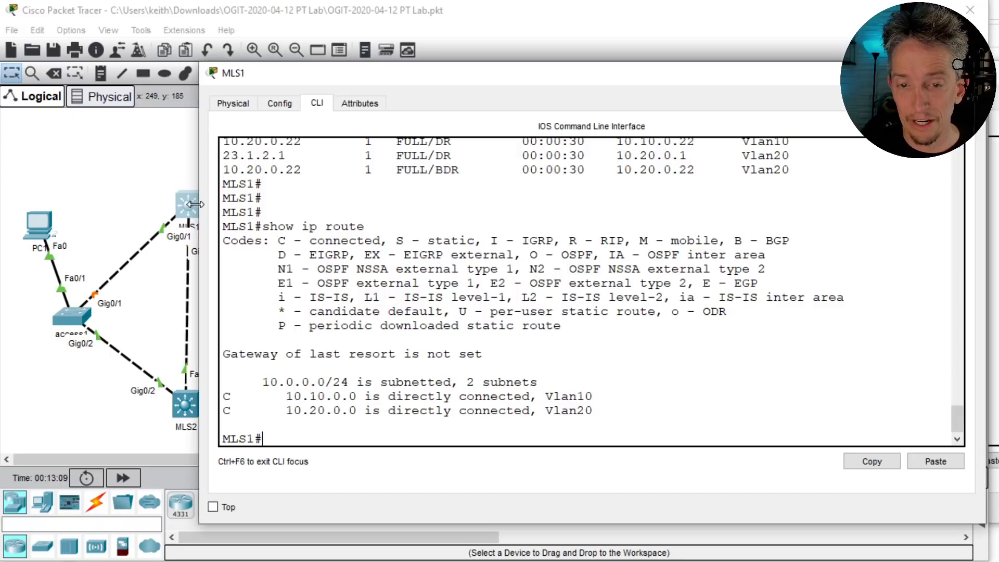
text(show ip ospf ne)
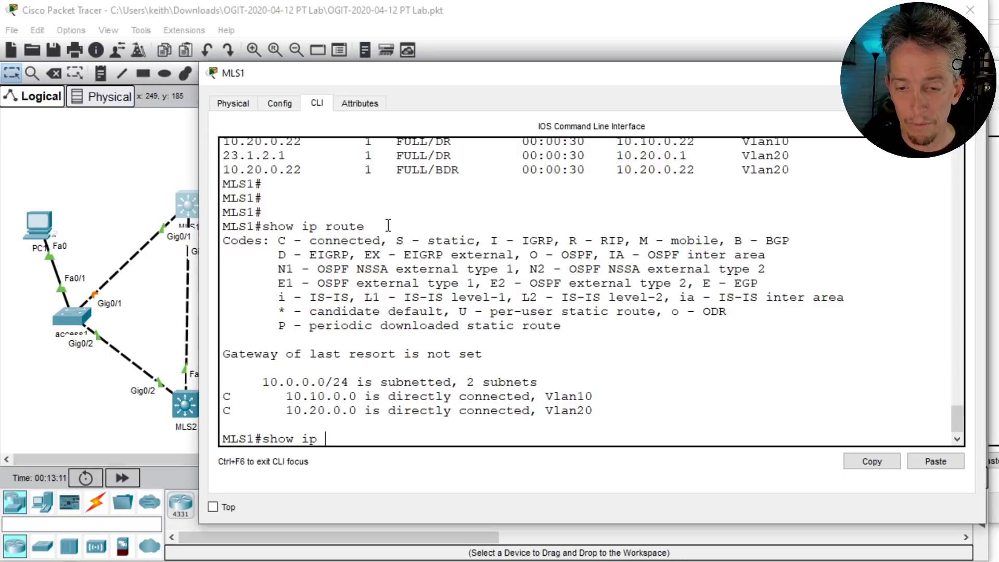
key(Tab)
key(Return)
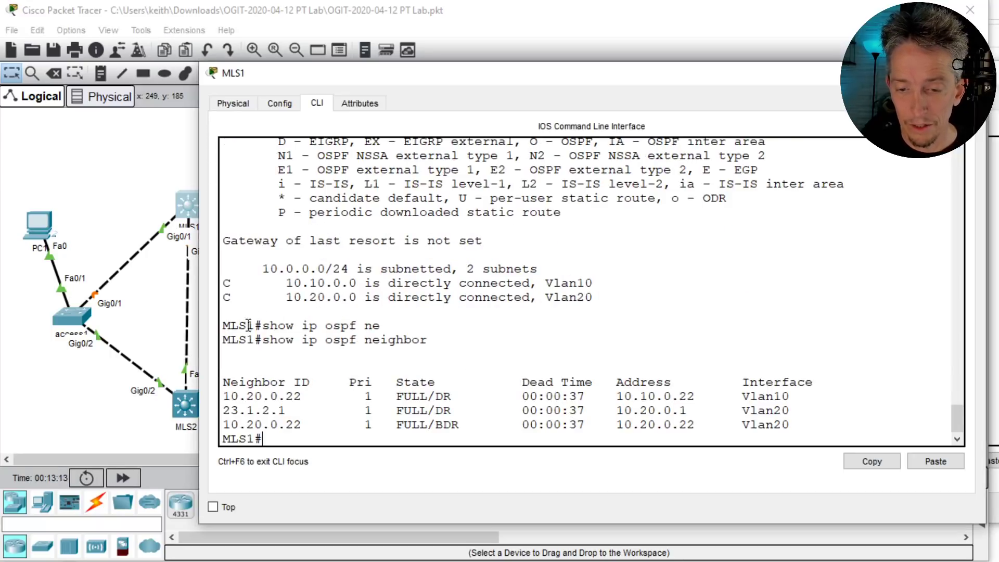
triple_click(439, 414)
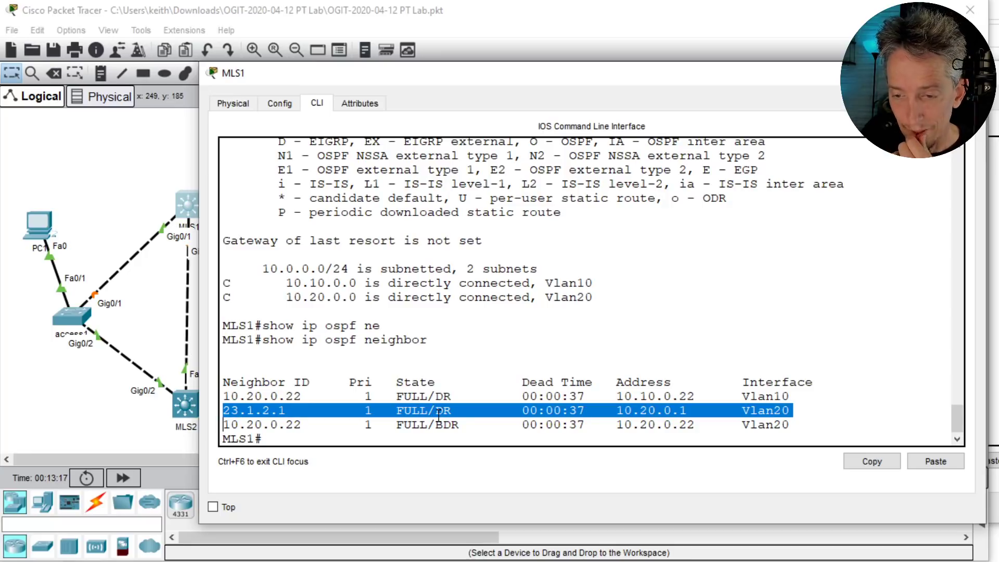
click(475, 351)
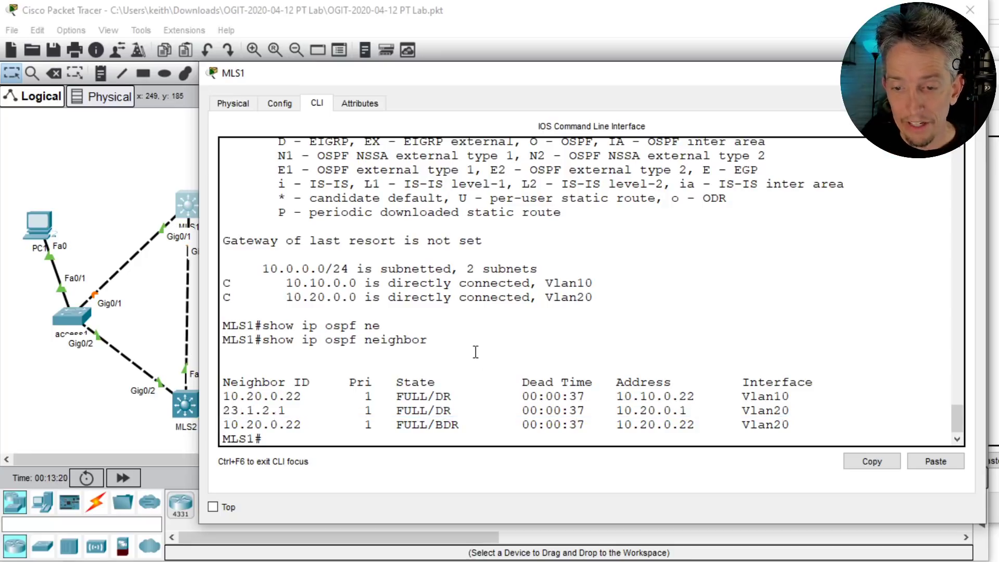
click(120, 177)
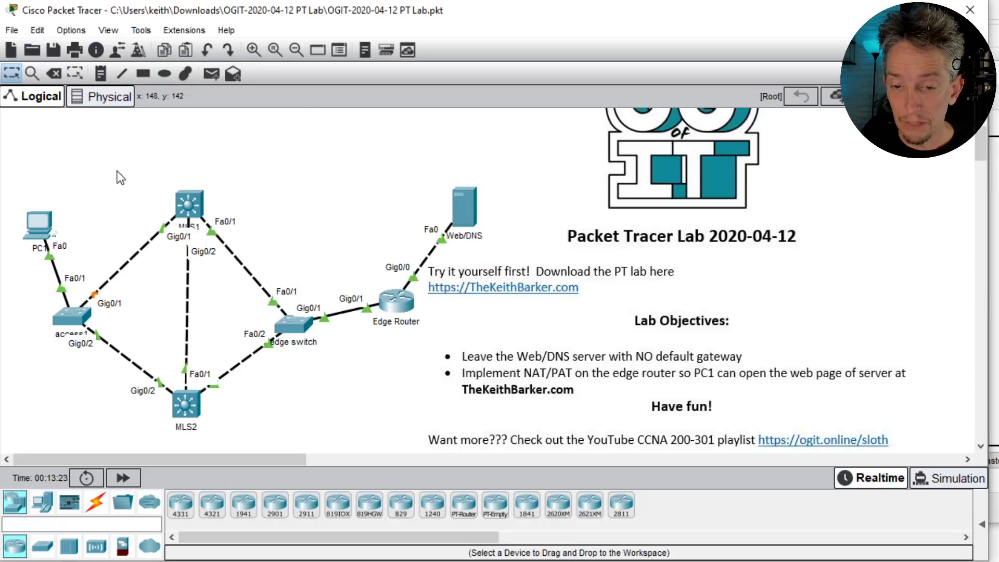
- Show the Edge Router's static routes and its 'show run | sec router' OSPF section
click(396, 304)
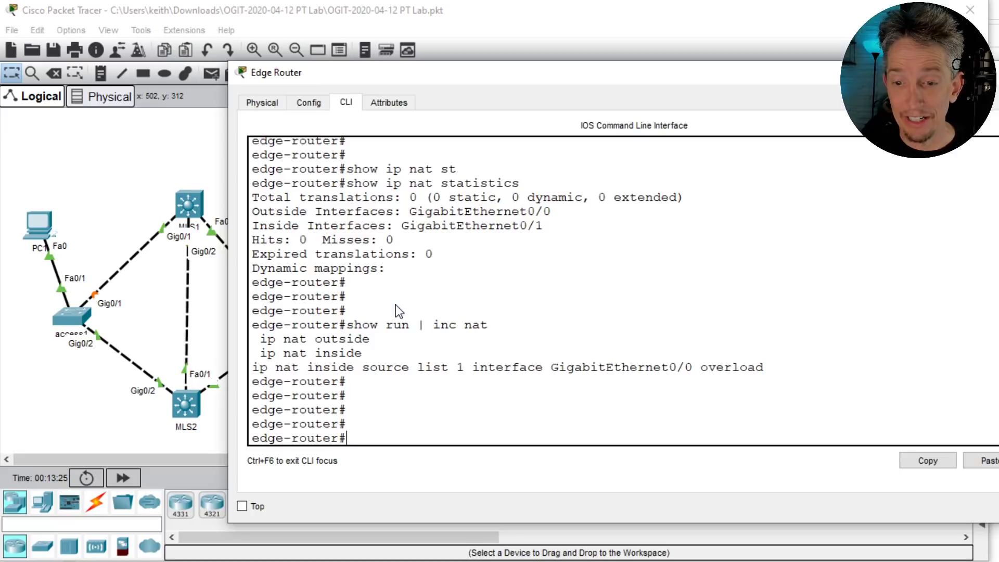
click(468, 300)
text(show ip )
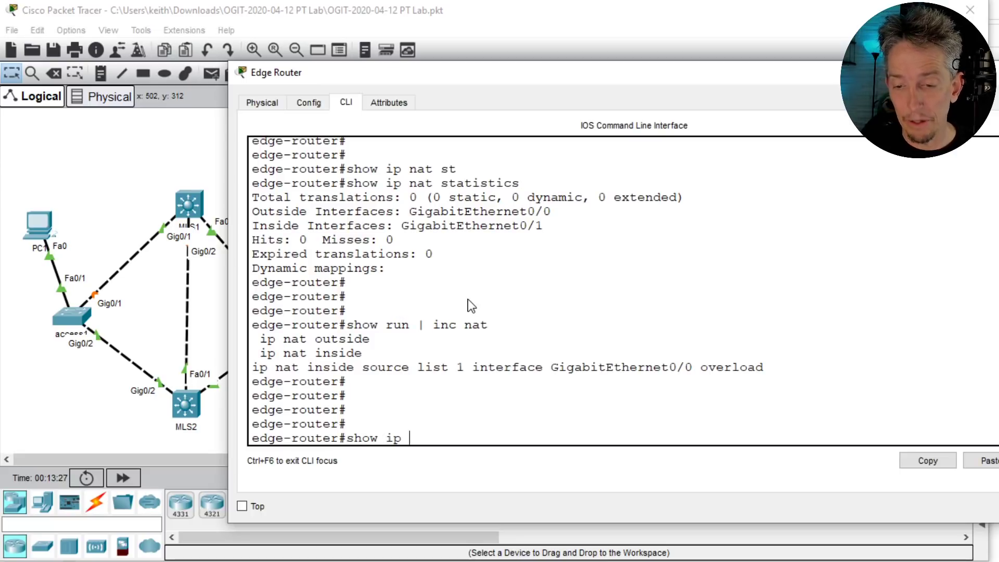
text(route static)
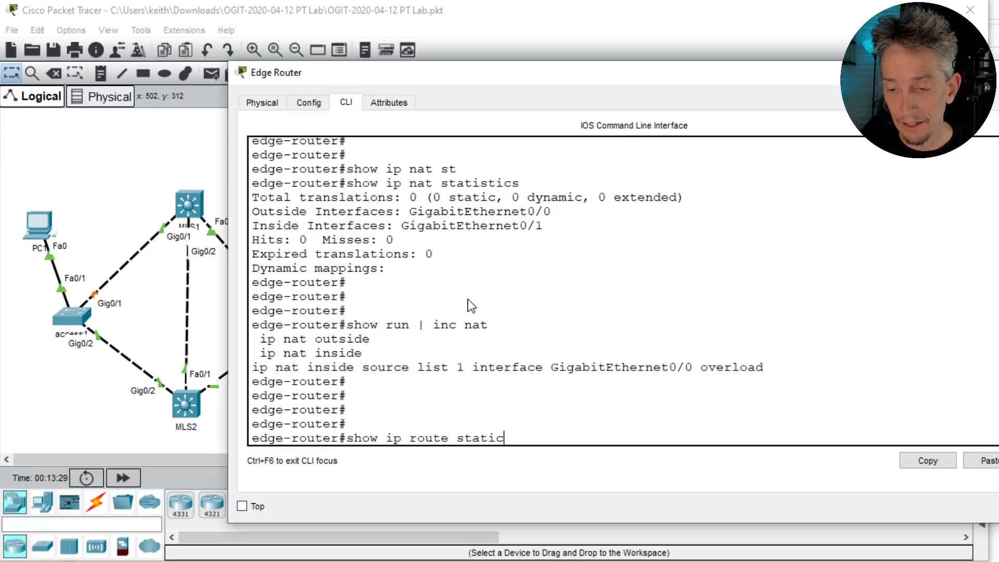
key(Return)
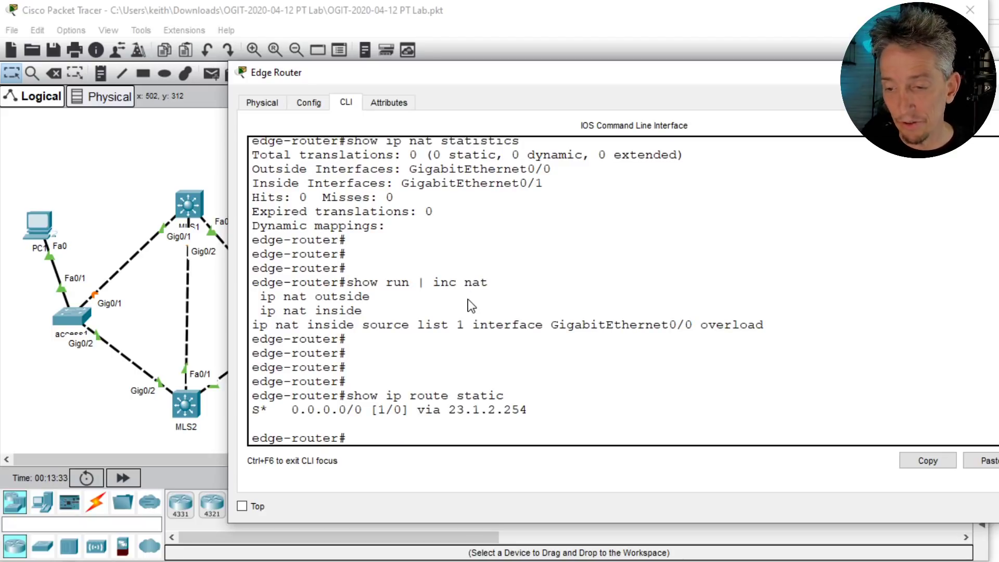
text(show)
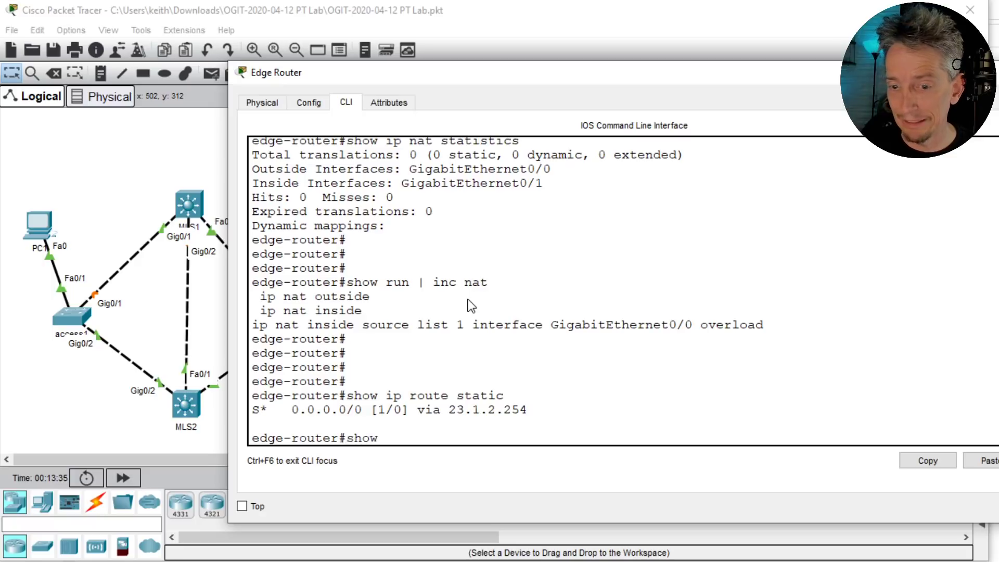
text( run | sec router)
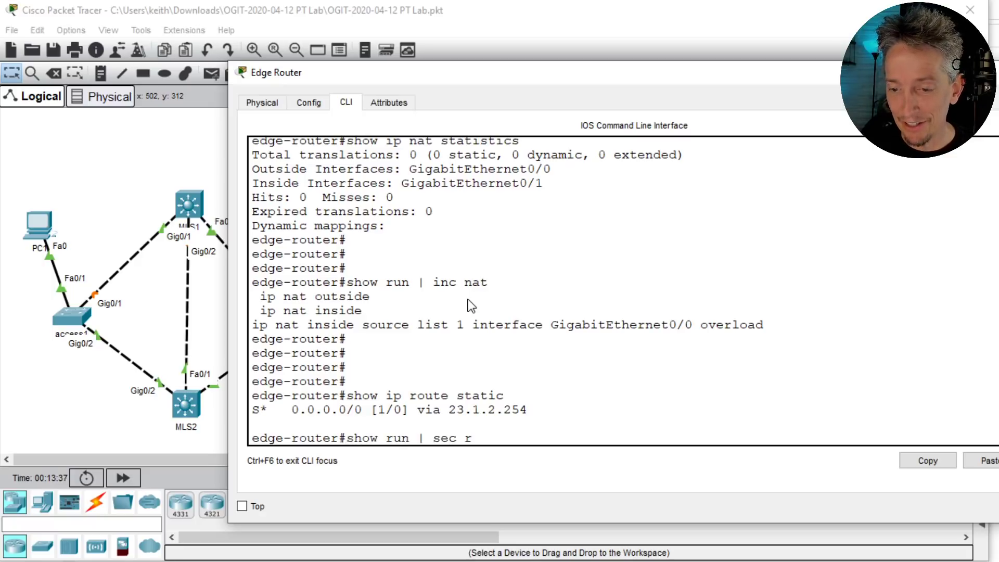
key(Return)
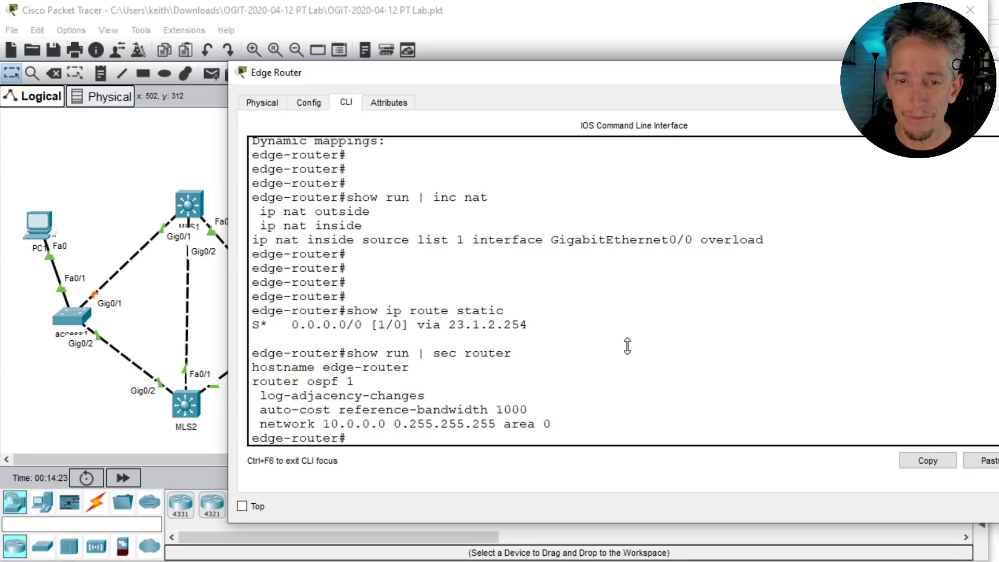
- Add 'default-information originate' under router ospf 1 on the Edge Router, then end
key(Return)
key(Return)
text(conf t)
key(Return)
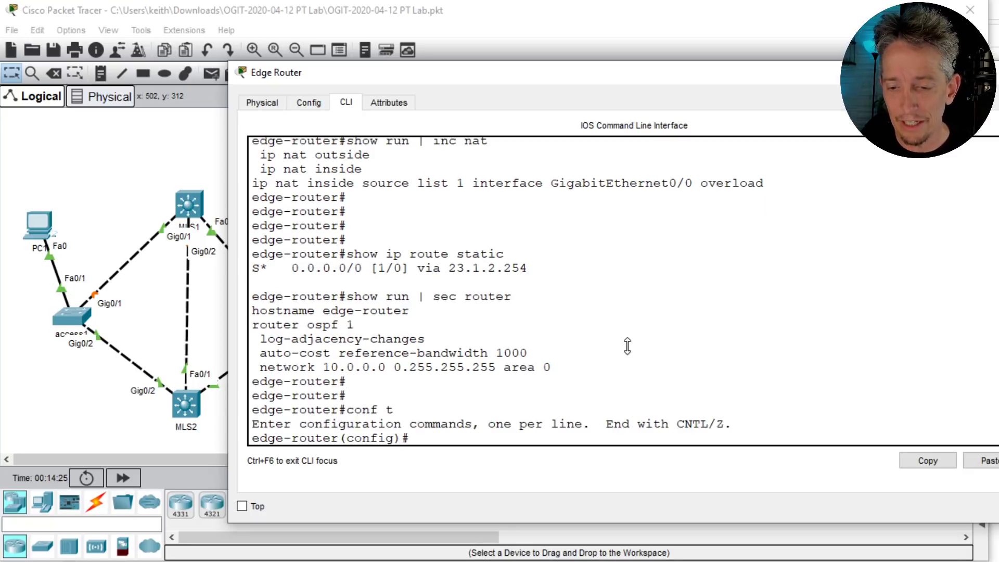
text(router ospf 1)
key(Return)
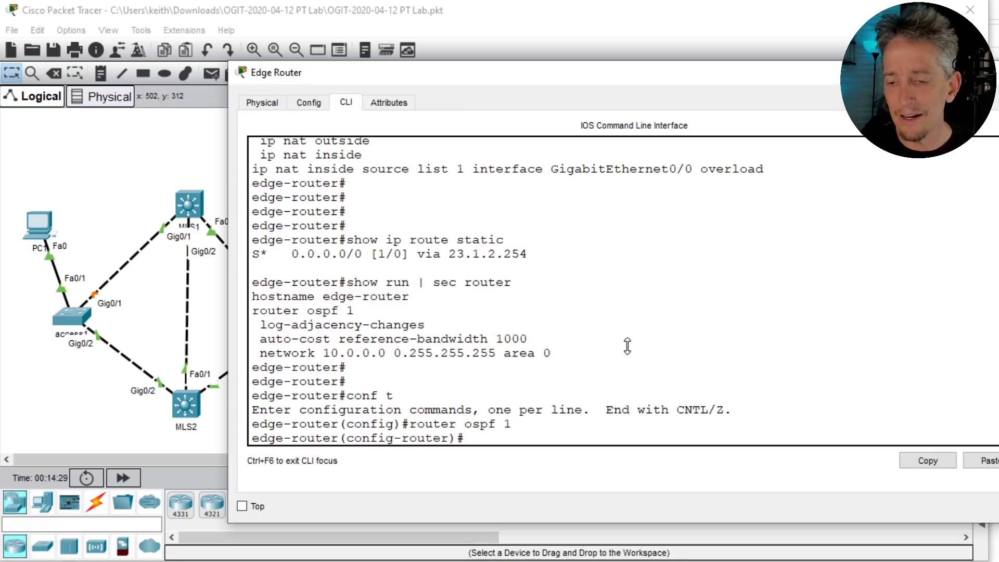
text(de)
key(Tab)
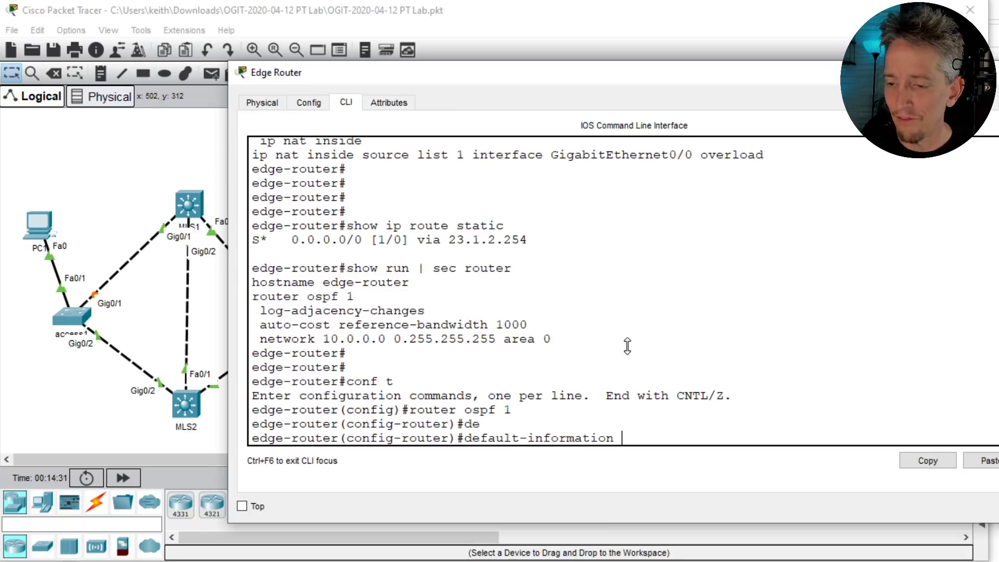
text(or)
key(Tab)
text(?)
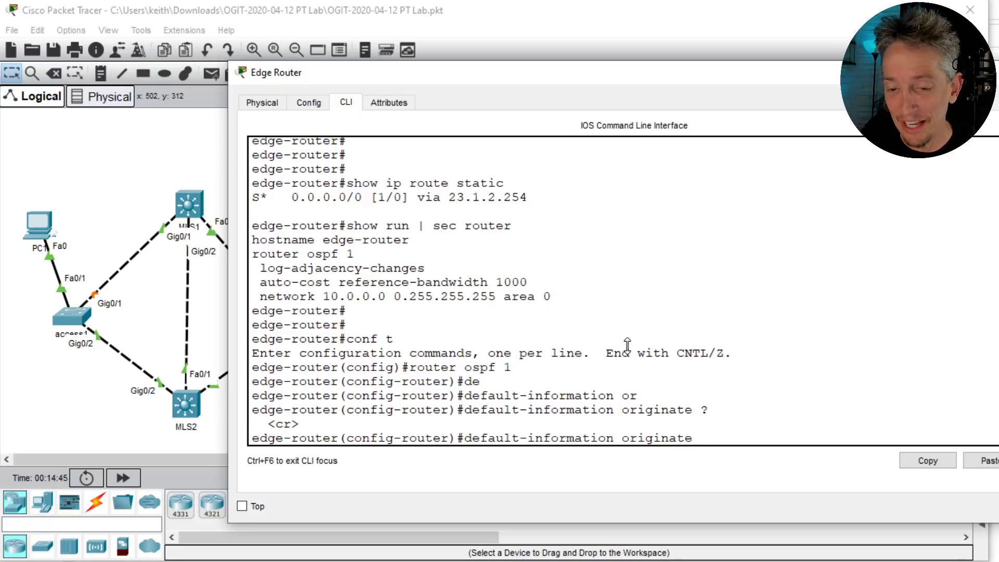
key(Return)
text(end)
key(Return)
key(Return)
key(Return)
key(Return)
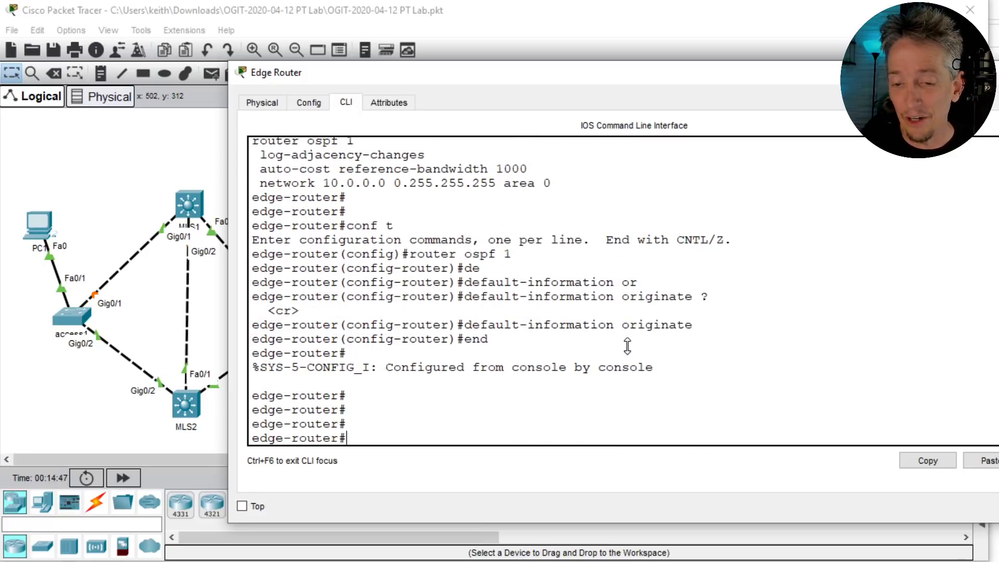
- Rerun show ip route on MLS1 and highlight the O*E2 0.0.0.0/0 default via 10.20.0.1
click(190, 204)
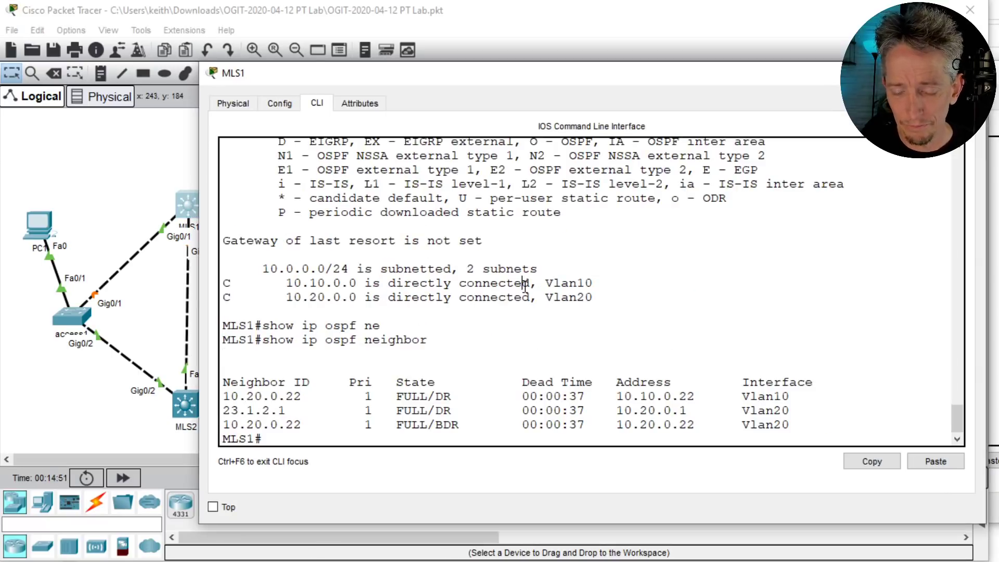
key(Up)
key(Up)
key(Up)
key(Return)
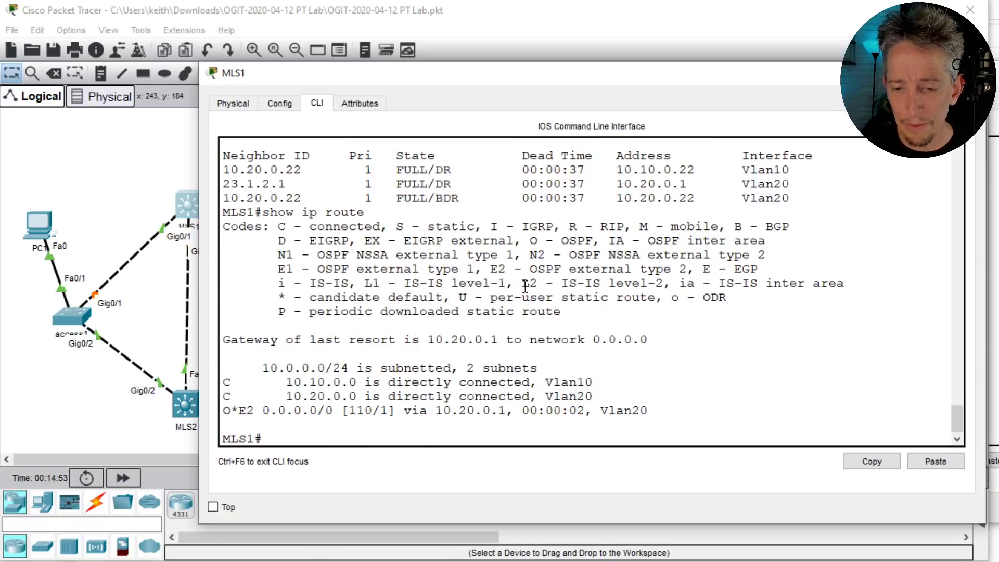
triple_click(301, 414)
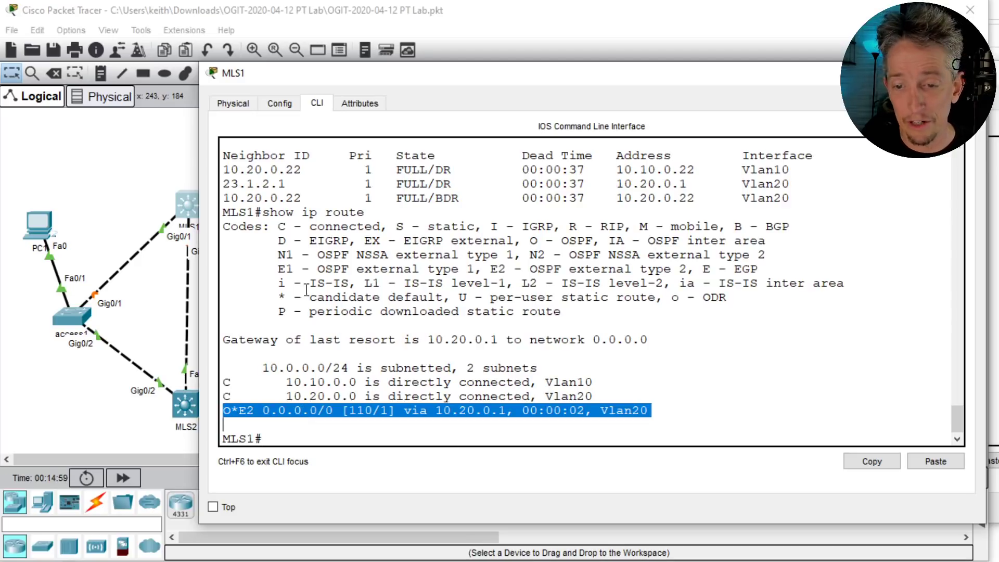
click(41, 224)
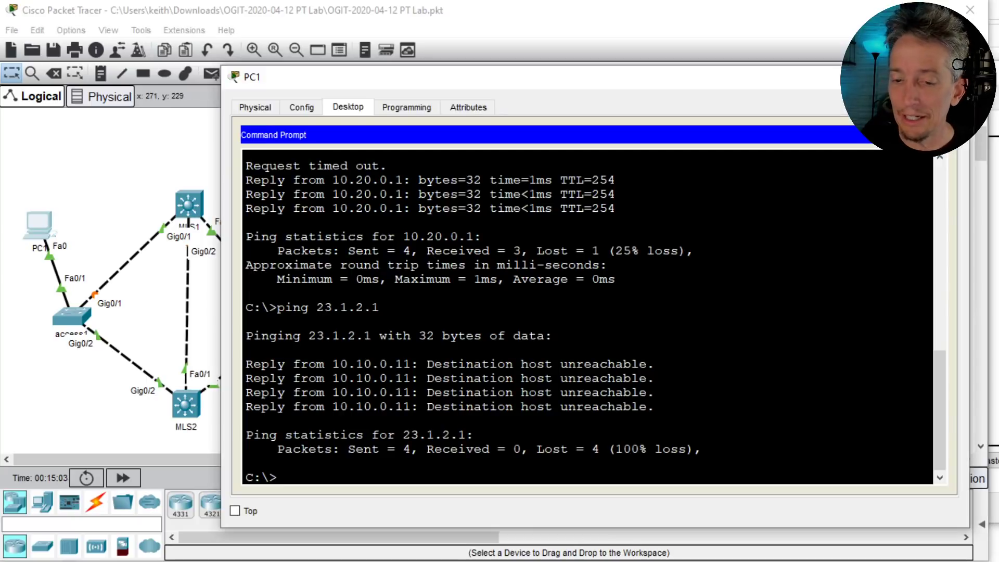
- Start an interactive nslookup session on PC1 and try leaving it with 'bye'
text(nsl)
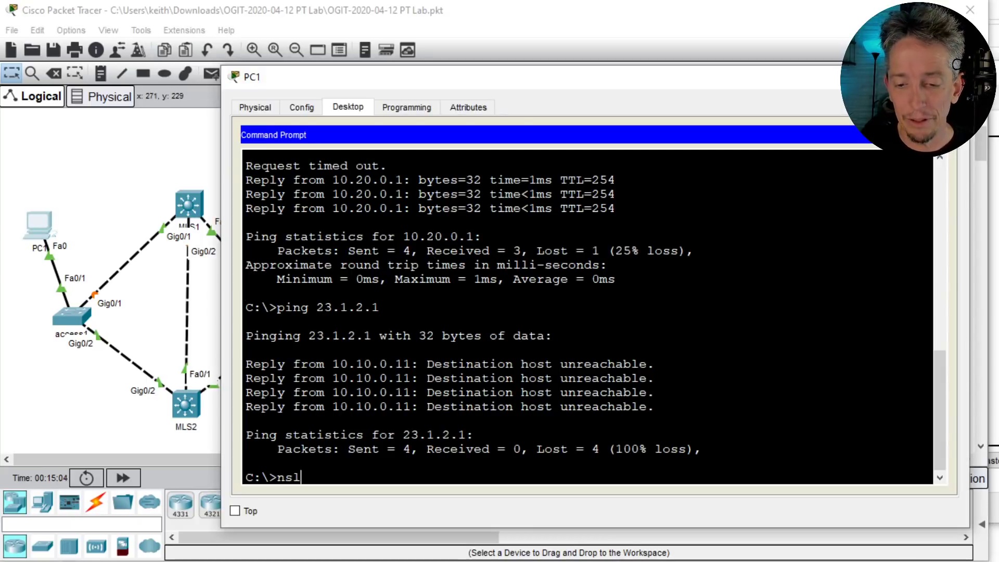
text(ookup)
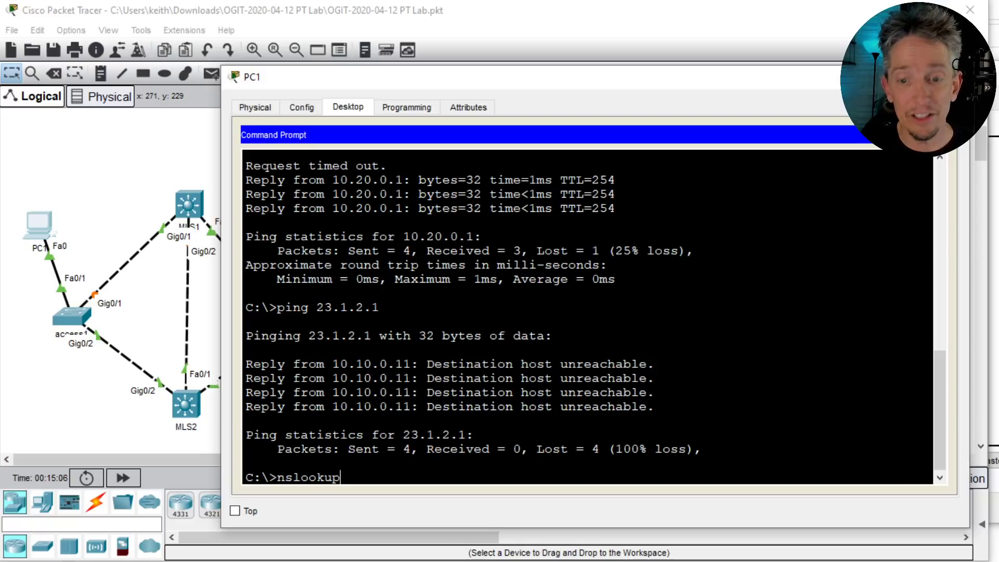
key(Return)
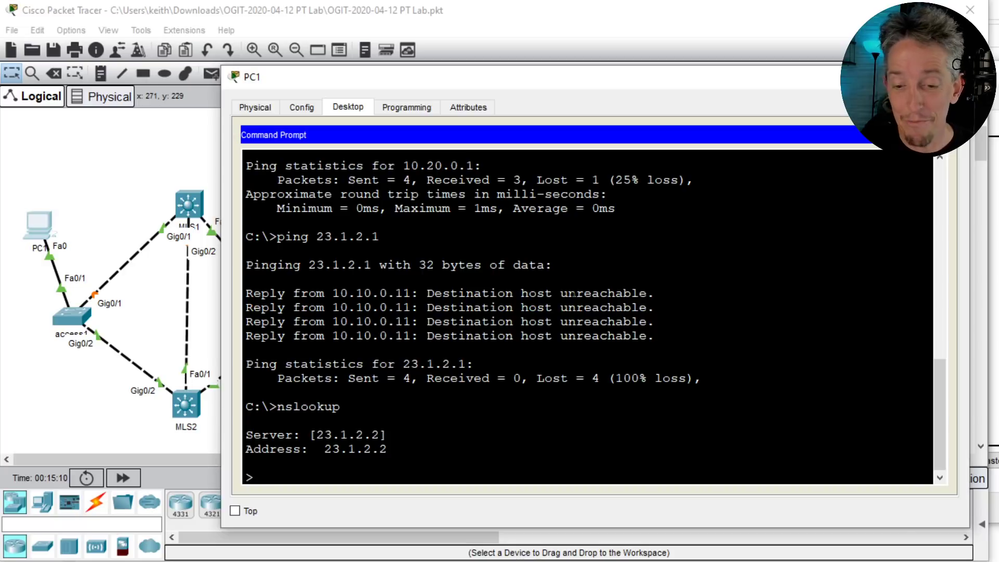
text(bye)
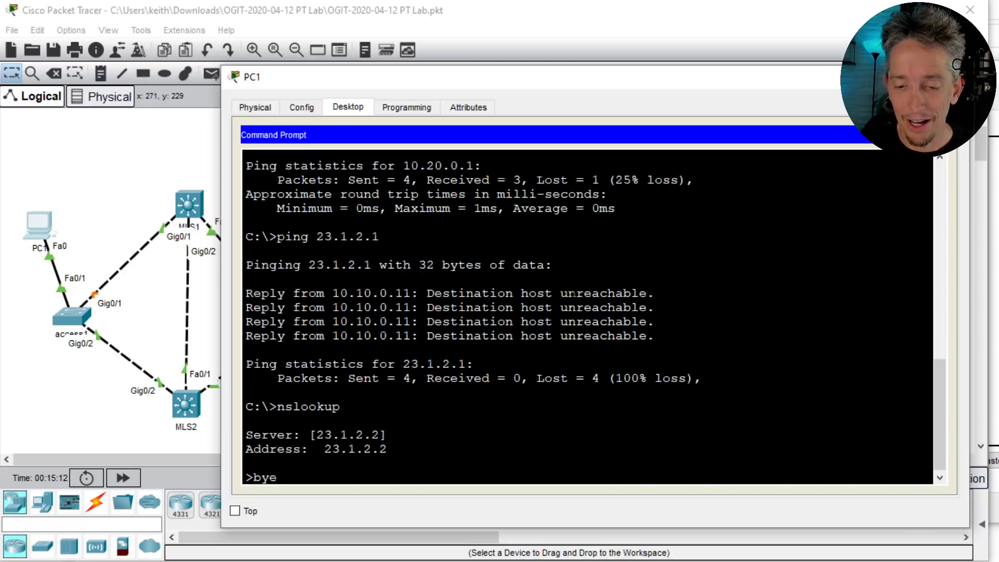
key(Return)
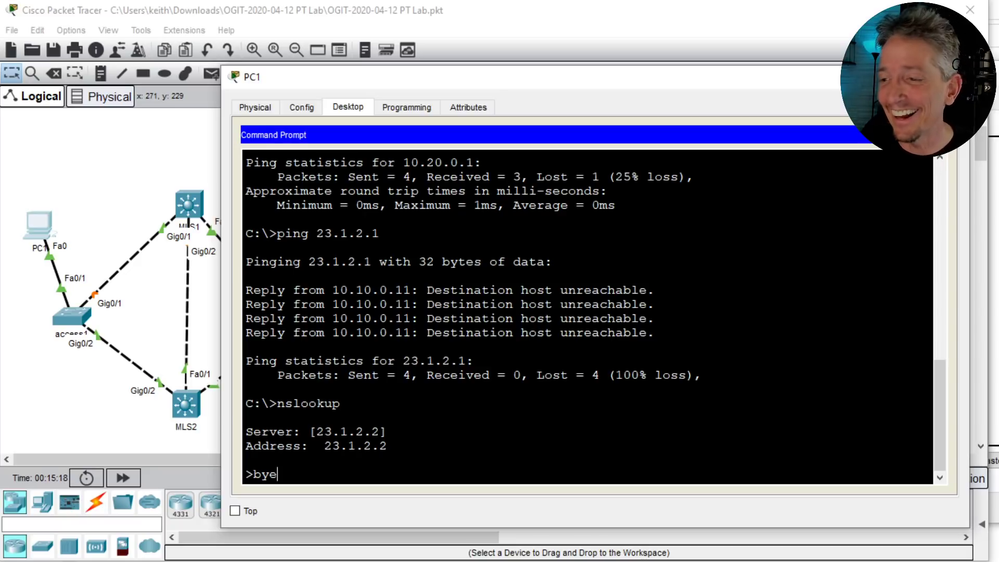
click(940, 135)
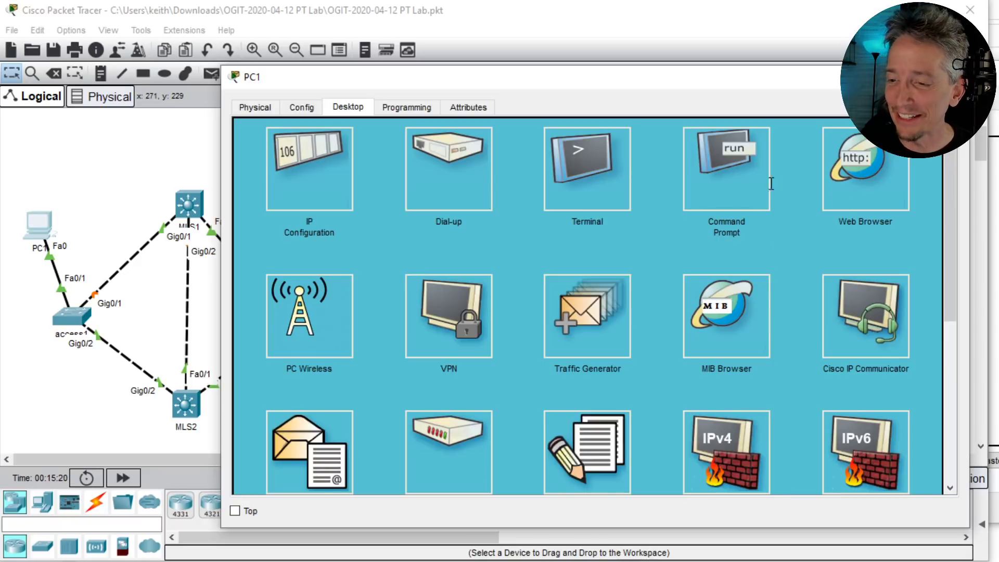
- Look up thekeithbarker.com in nslookup, resolving it to 23.1.2.2, then exit to C:\>
click(728, 175)
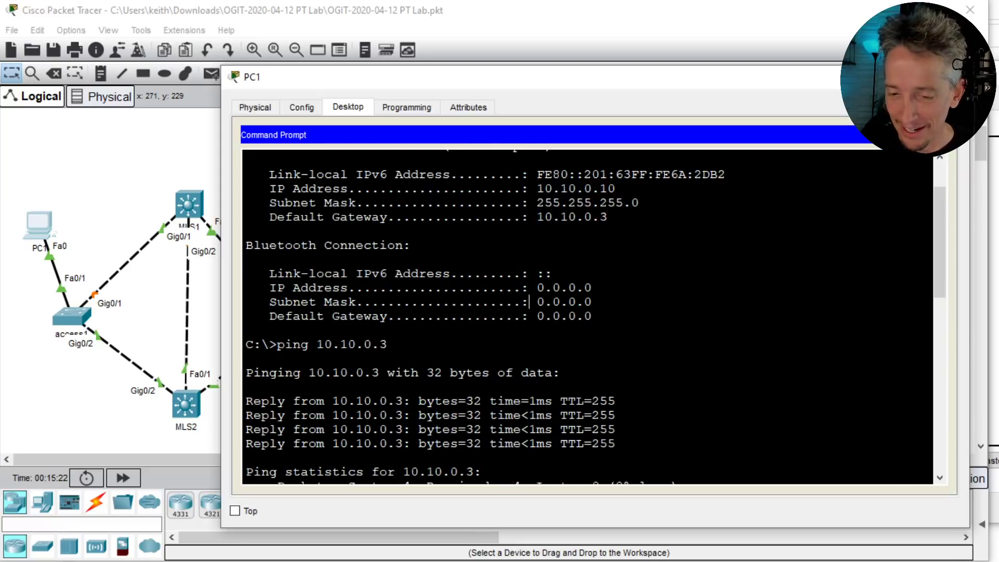
scroll(530, 302, down, 10)
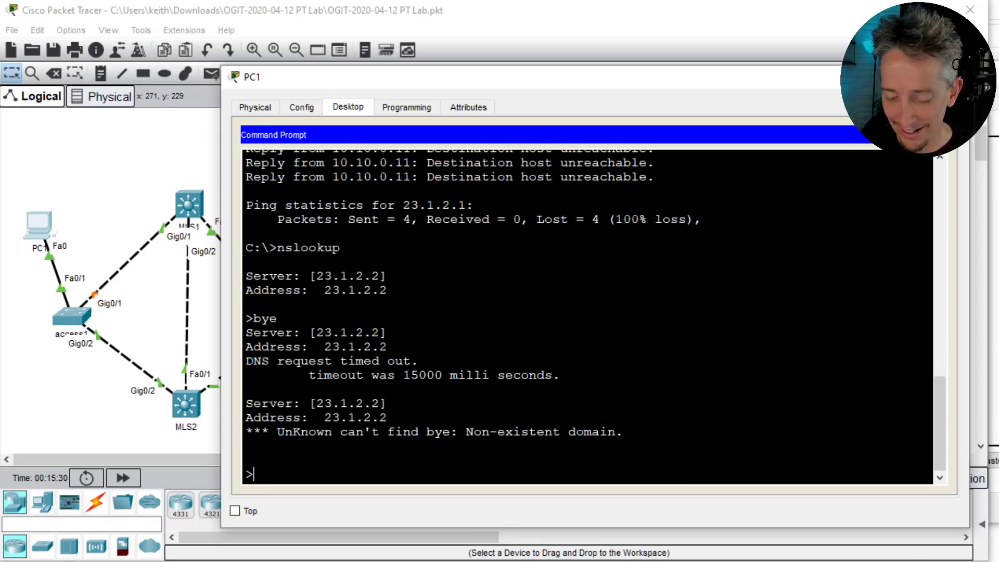
text(thekeithbarker)
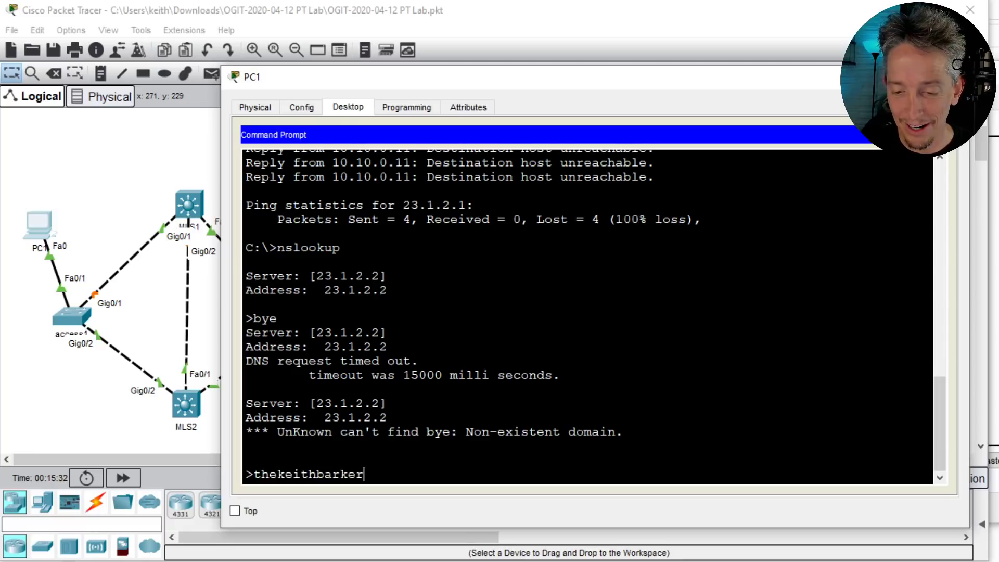
text(.com)
key(Return)
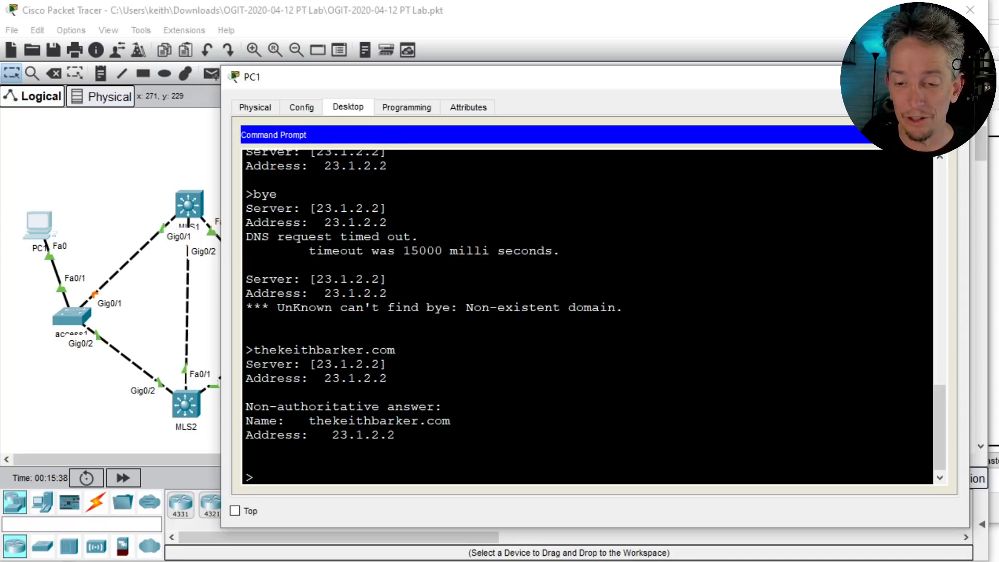
text(exit)
key(Return)
key(Return)
key(Return)
key(Return)
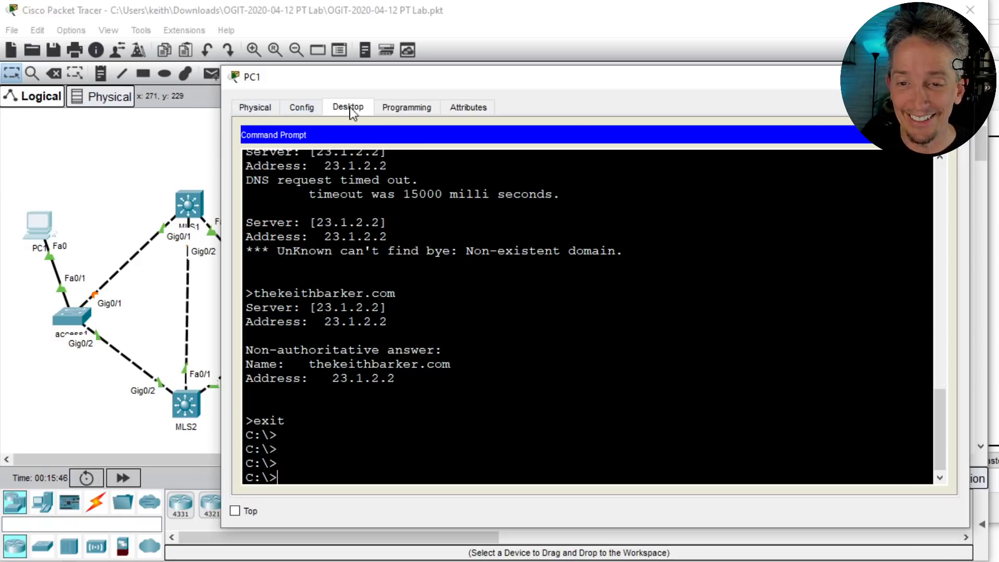
- Load thekeithbarker.com in PC1's web browser
click(939, 135)
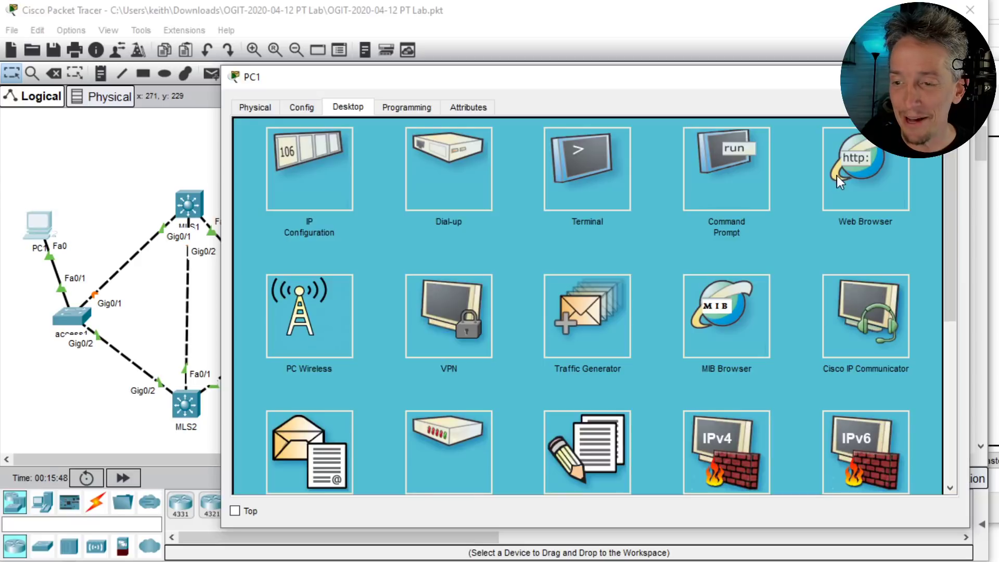
click(870, 157)
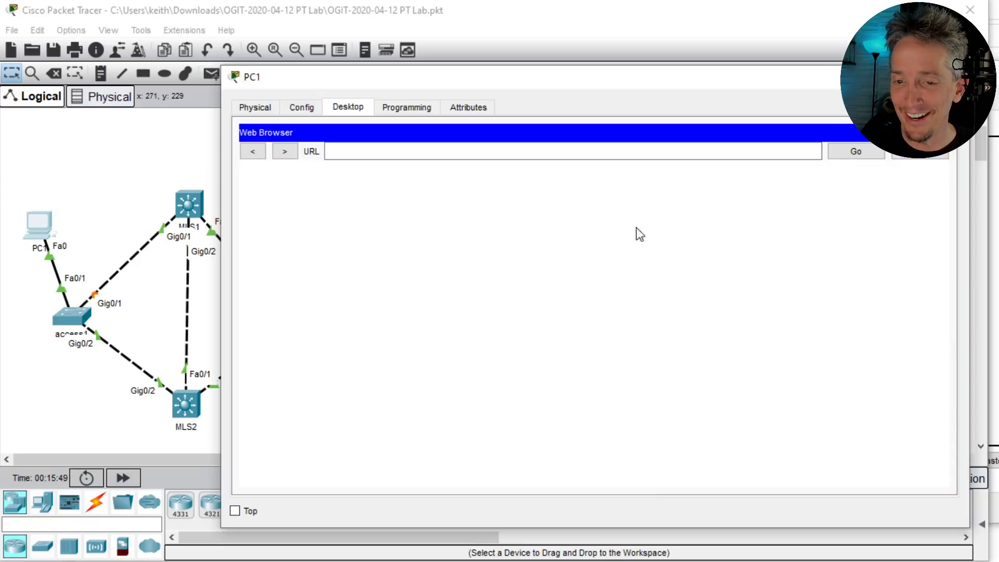
click(397, 156)
text(thekeithb)
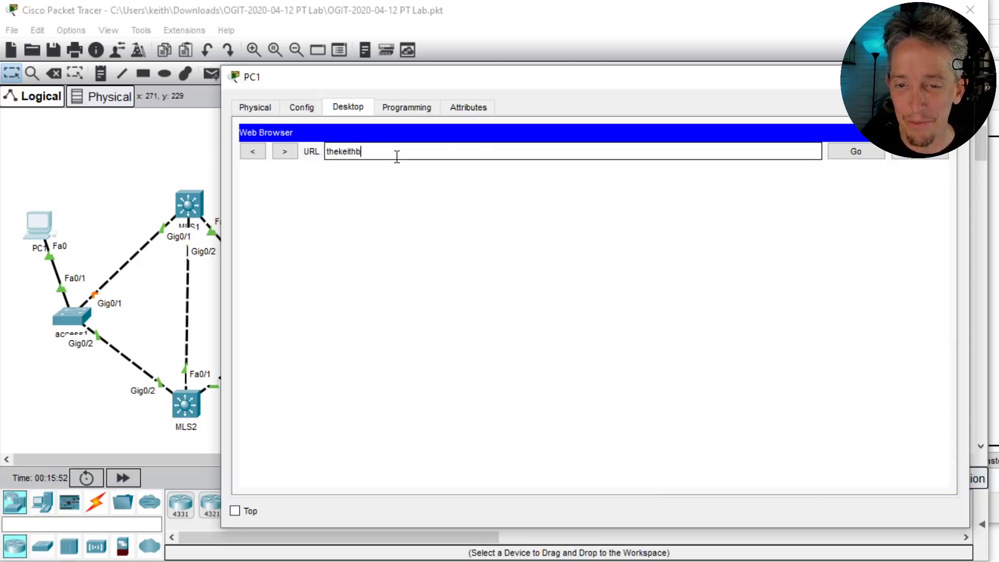
text(arker.com)
key(Return)
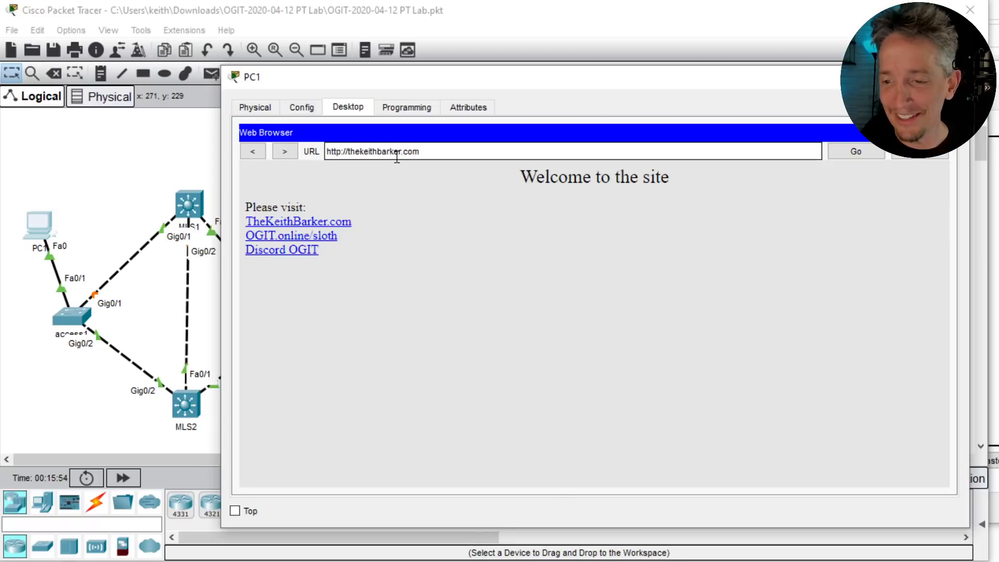
- Follow the TheKeithBarker.com link to load the TKB.html page, then return to the topology
click(304, 222)
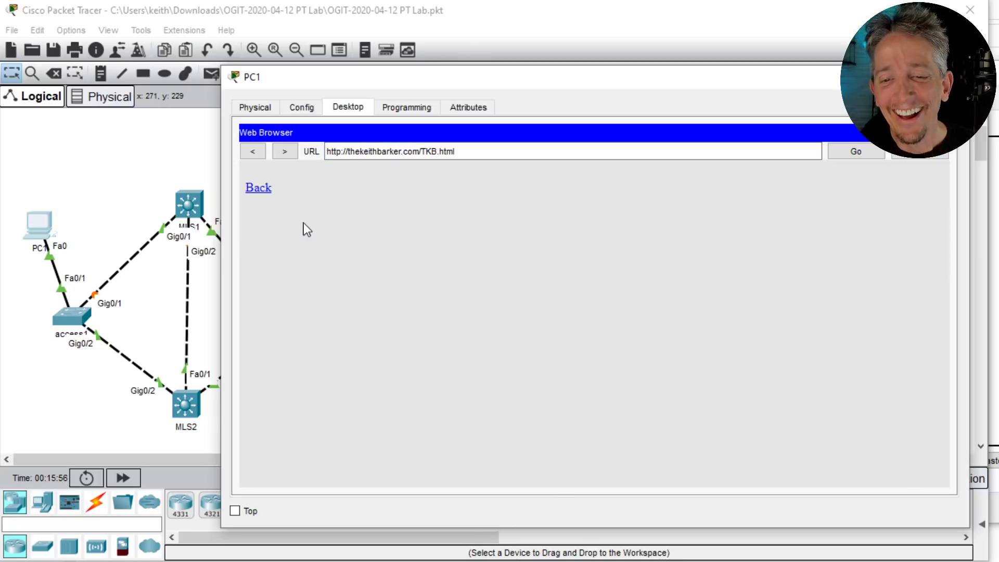
click(258, 188)
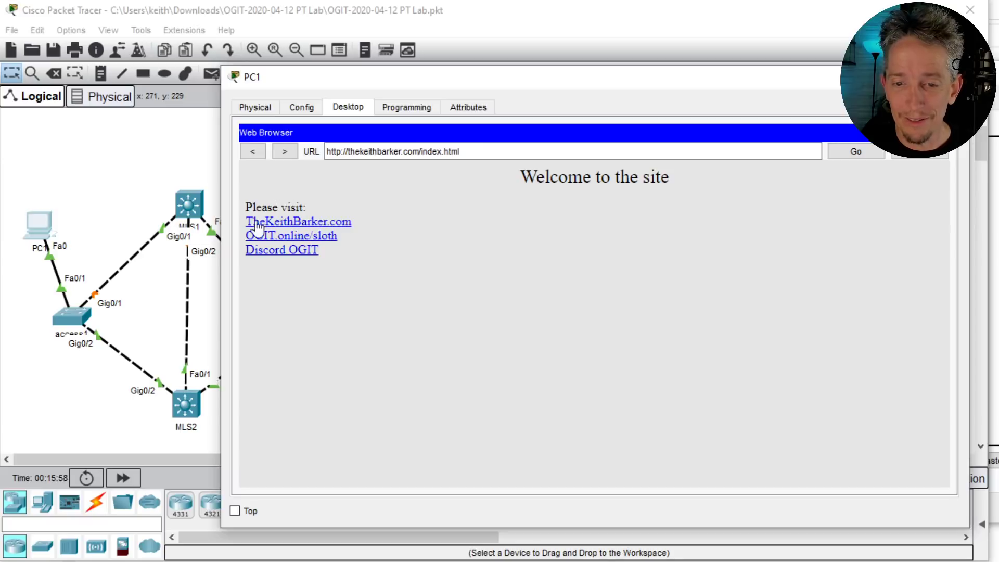
click(286, 222)
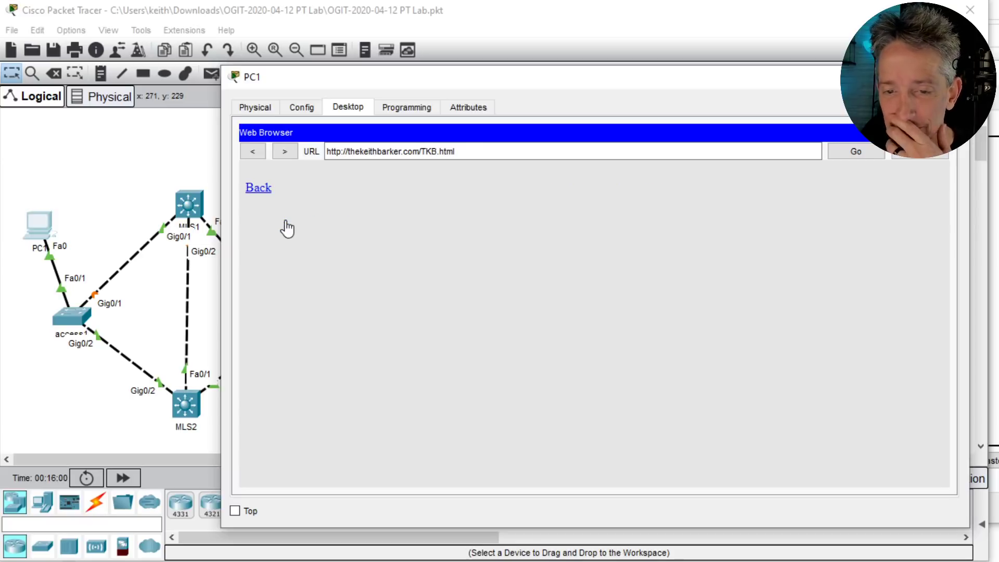
click(252, 190)
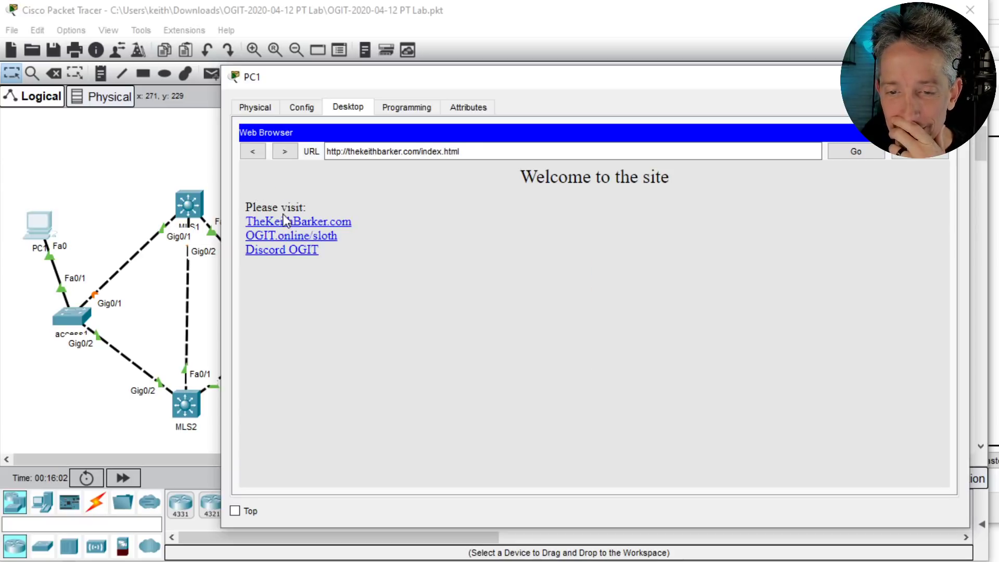
click(286, 222)
click(263, 193)
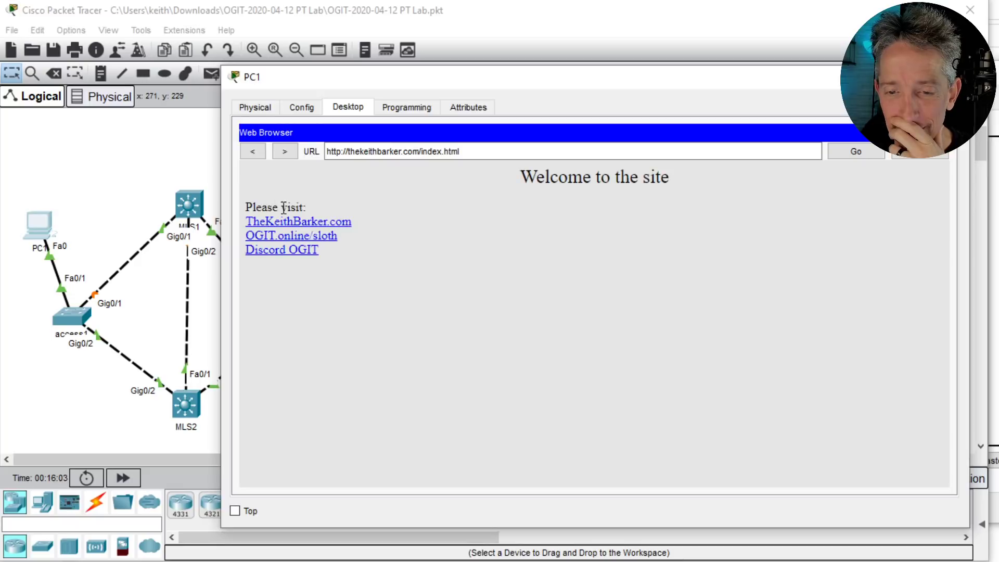
click(287, 223)
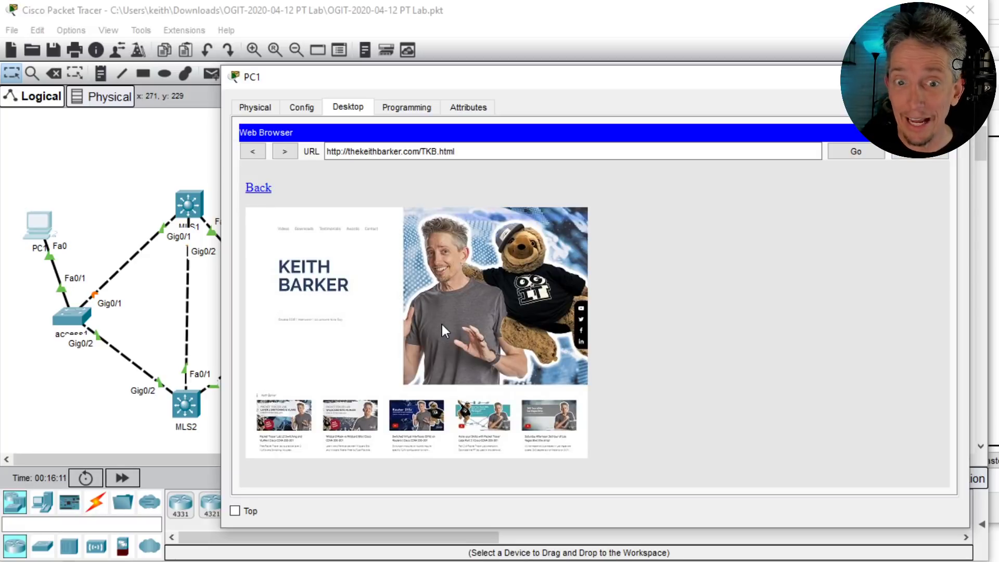
click(135, 167)
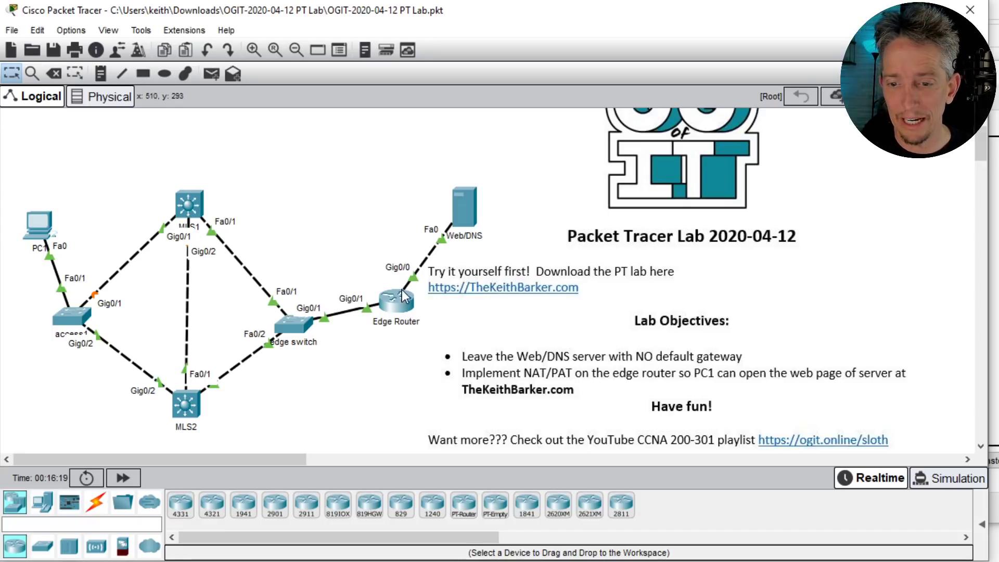
- List the Edge Router's NAT translations with show ip nat translations
click(395, 303)
drag(482, 72, 671, 70)
text(show ip nat tr)
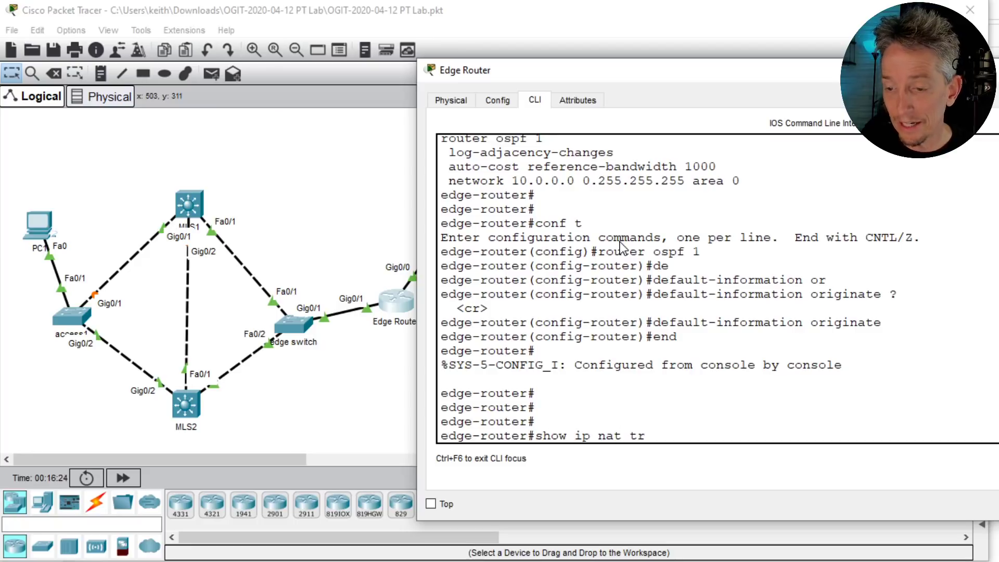
key(Tab)
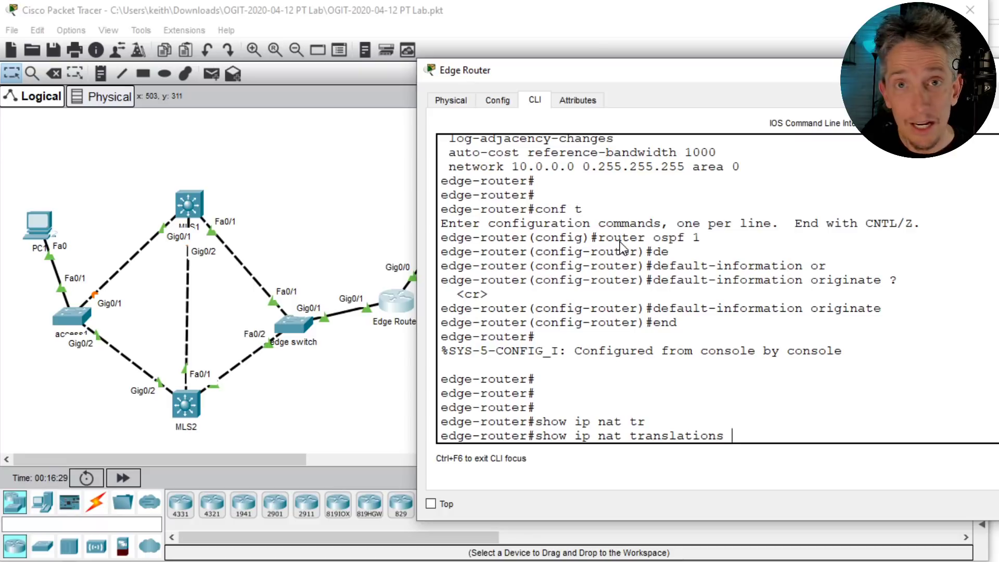
key(Return)
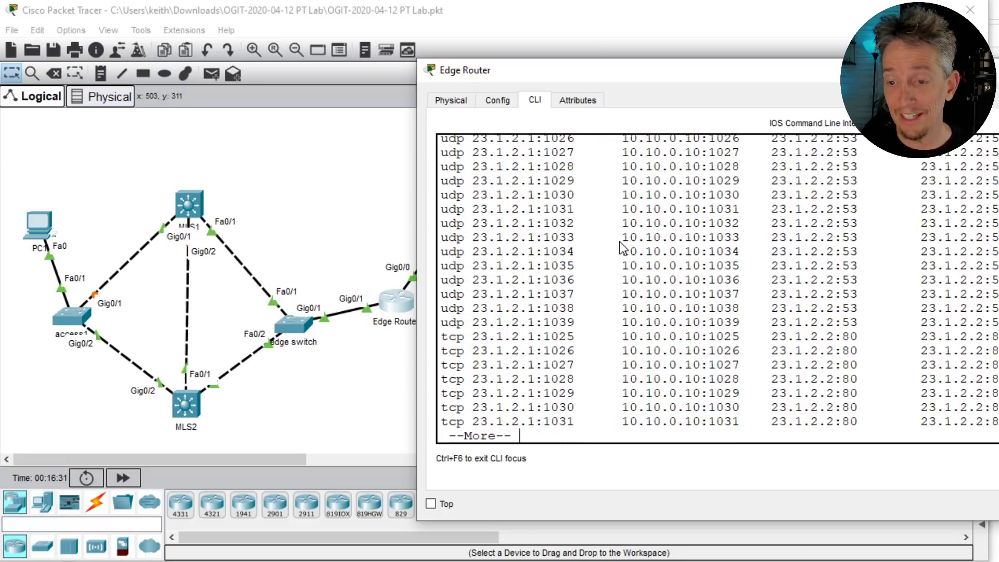
- Review the web and DNS translations of 10.10.0.10 to 23.1.2.1, then rerun the listing
triple_click(851, 350)
drag(733, 80, 346, 73)
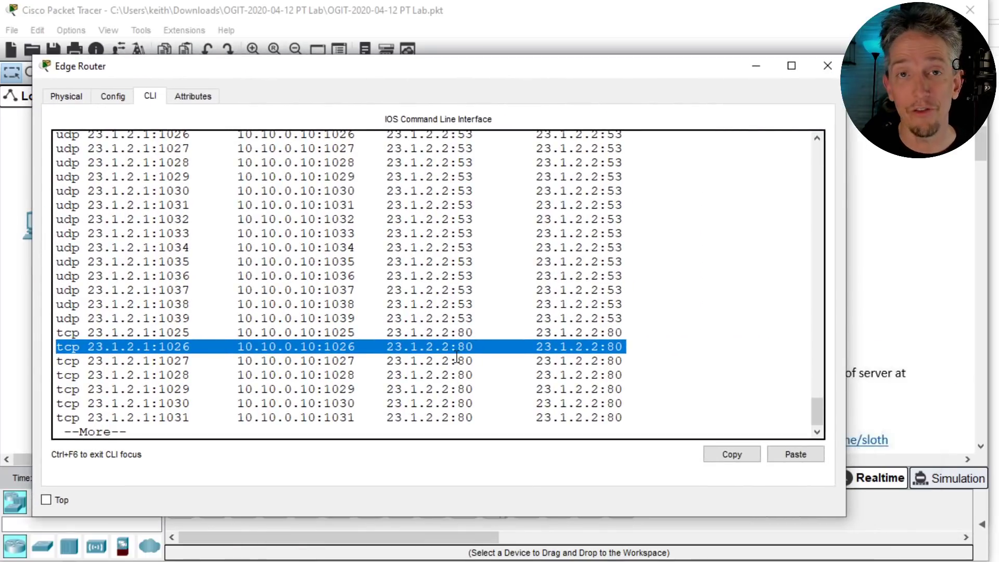
triple_click(451, 249)
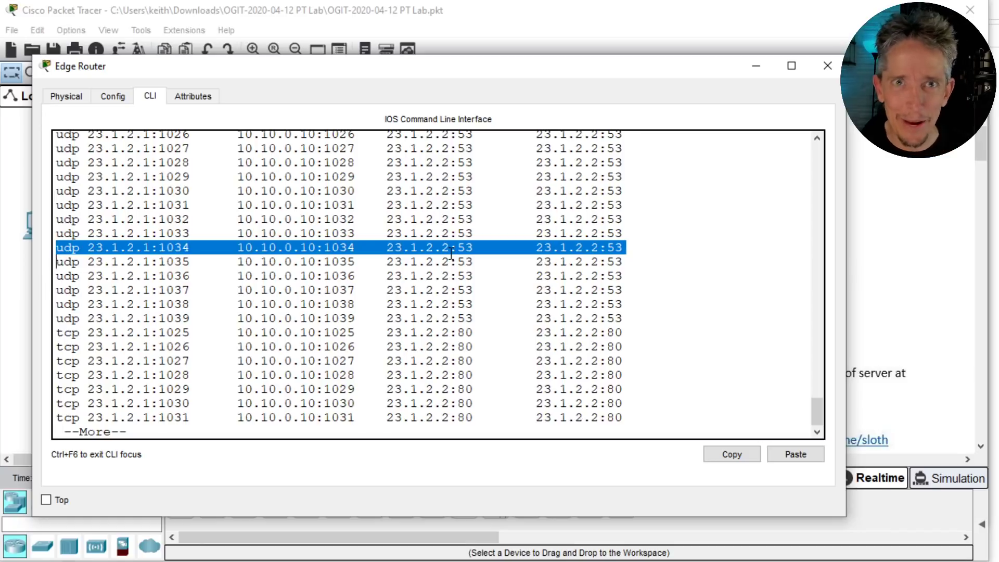
key(q)
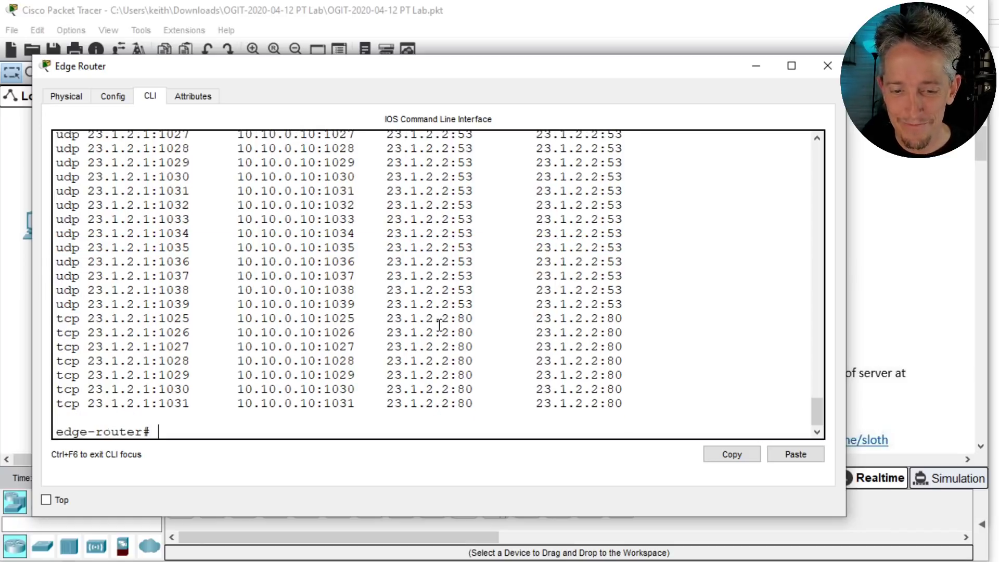
key(Up)
key(Return)
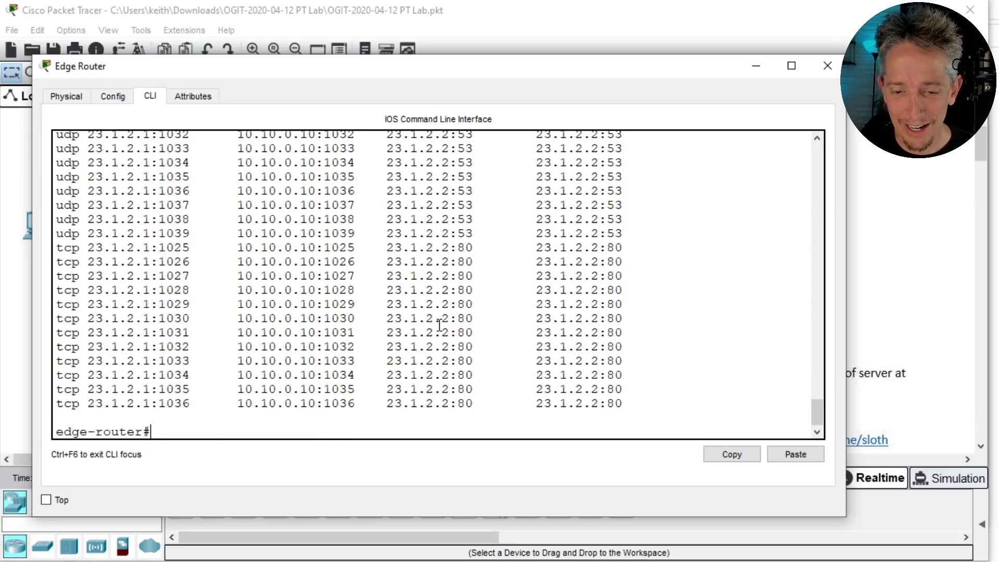
- Ping thekeithbarker.com from PC1's command prompt, getting replies from 23.1.2.2
click(23, 268)
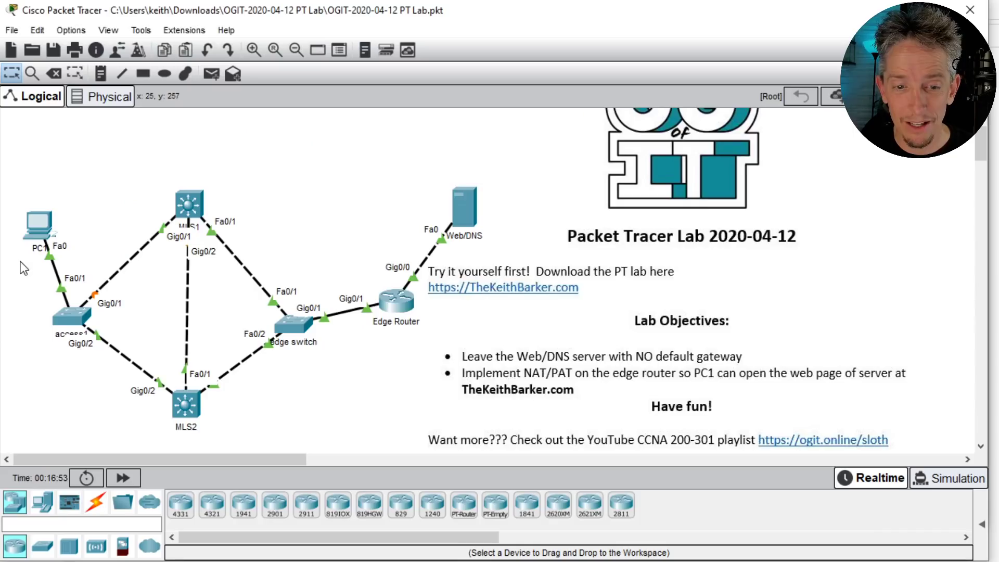
click(37, 235)
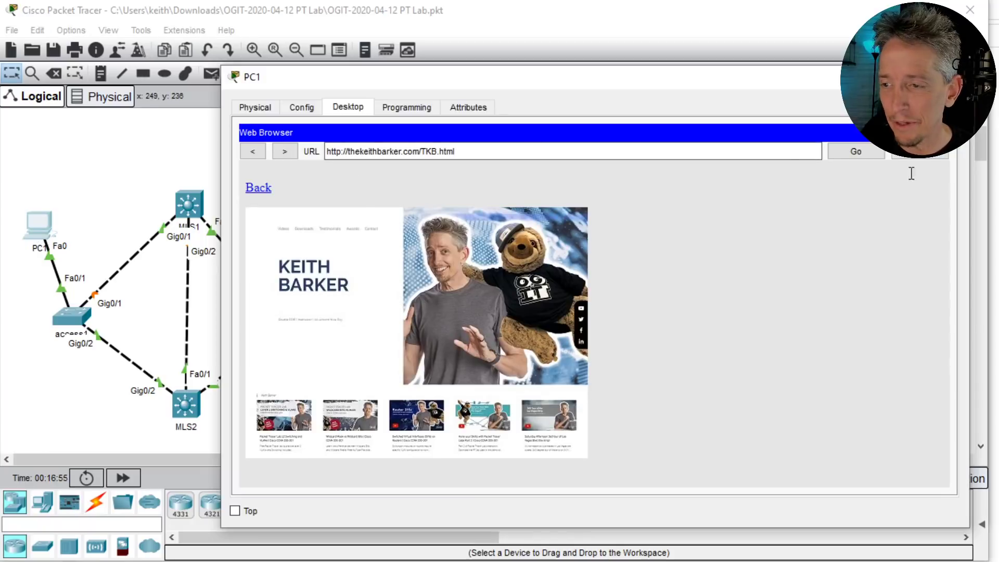
click(942, 132)
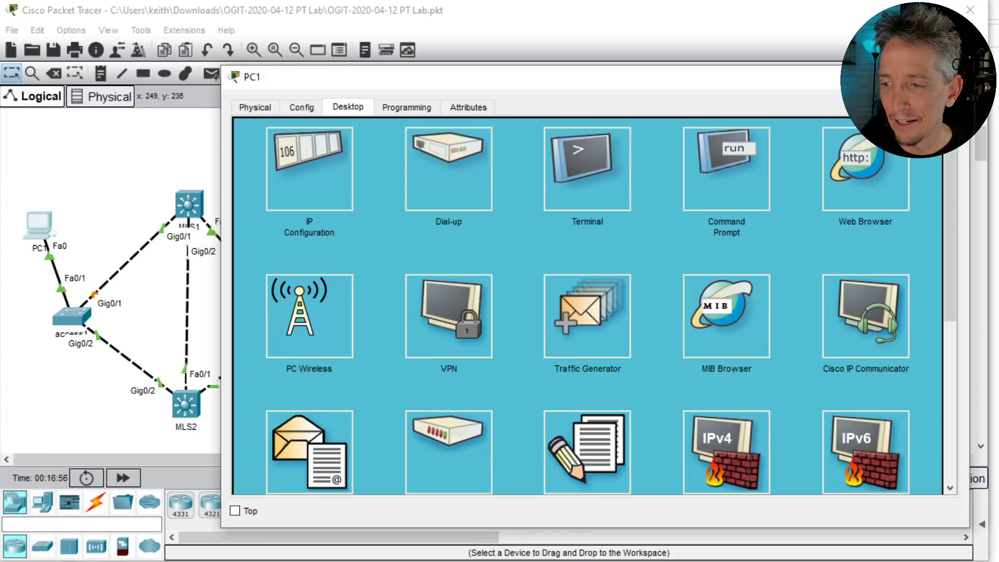
click(718, 171)
text(pi)
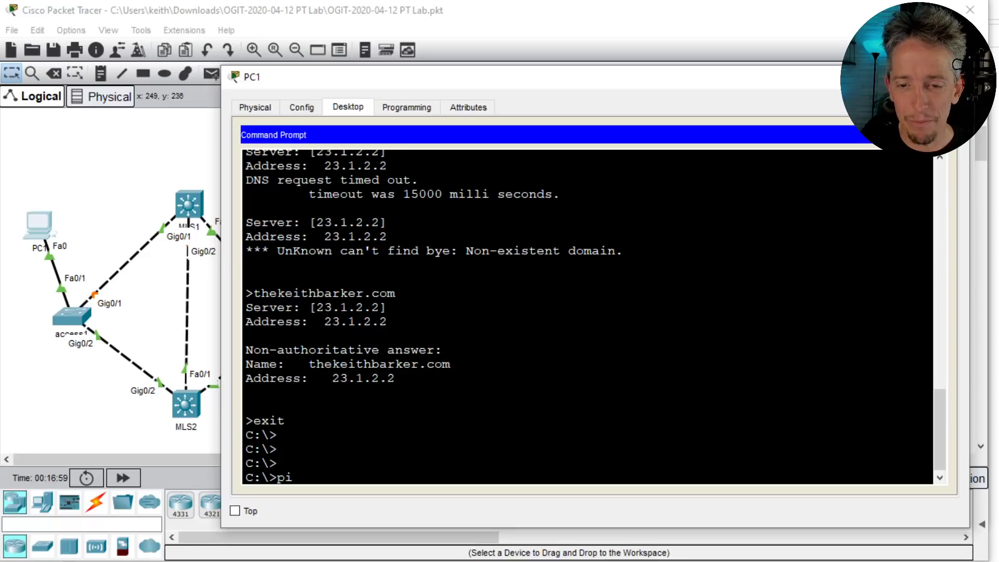
text(ng t)
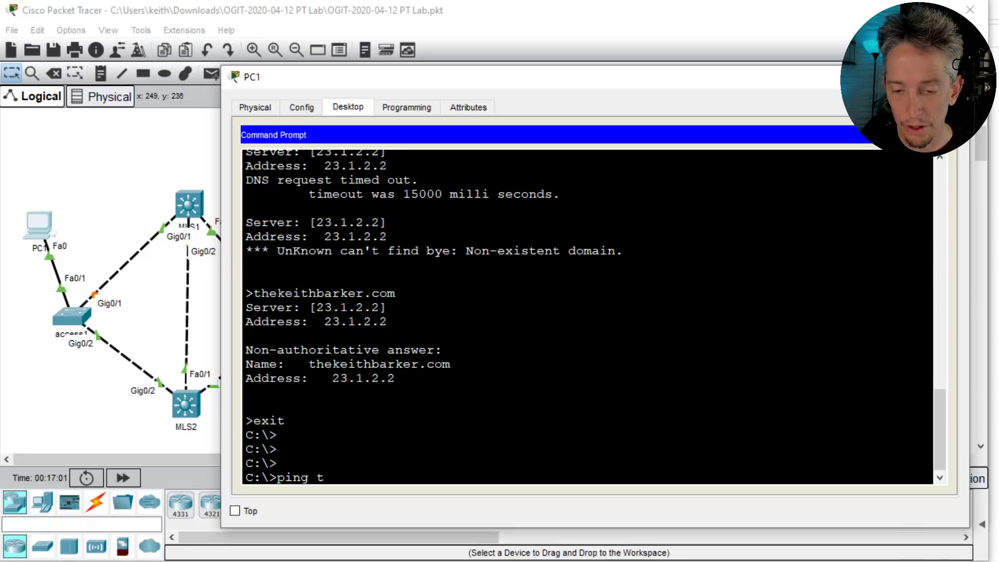
text(hekeithbarker.com)
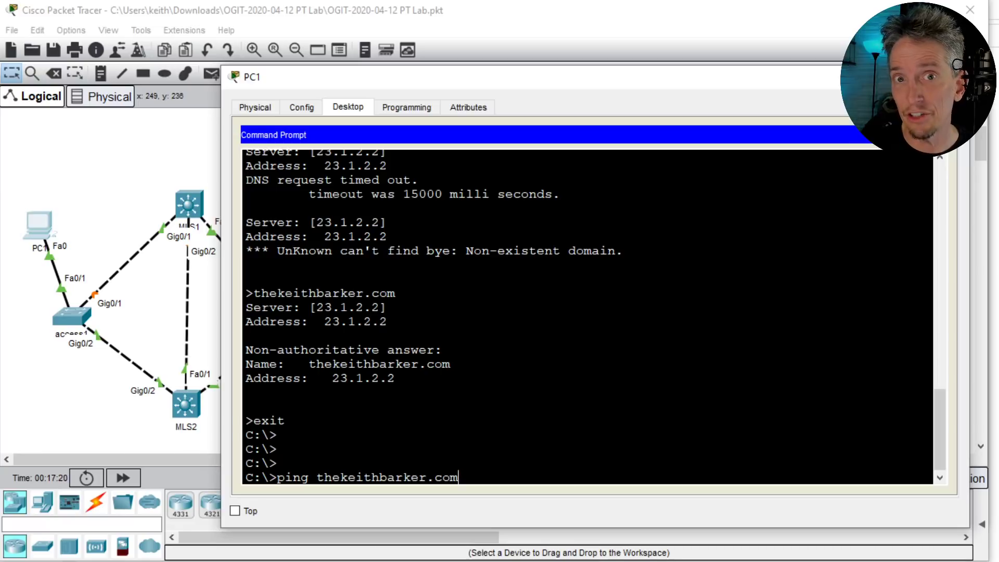
key(Return)
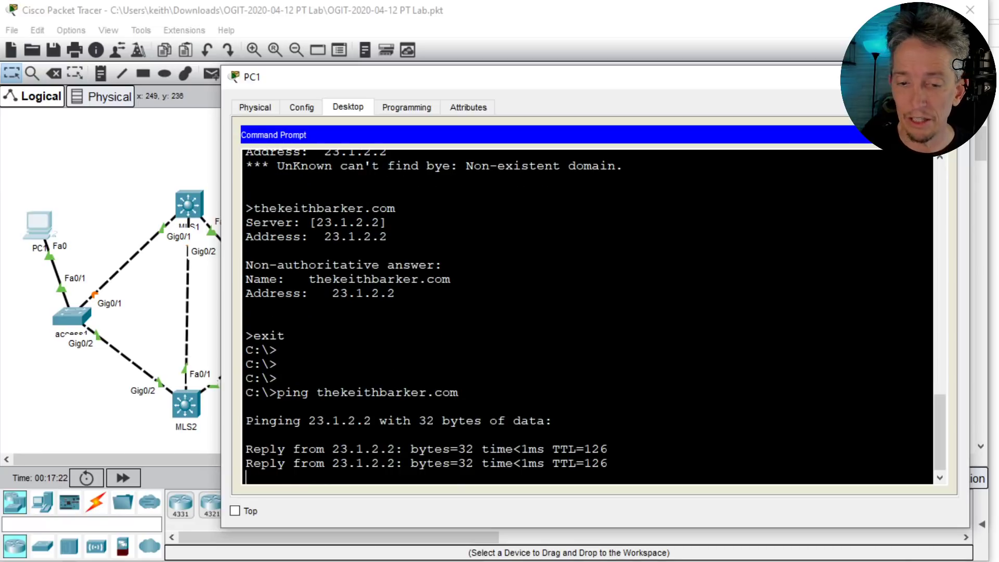
click(156, 411)
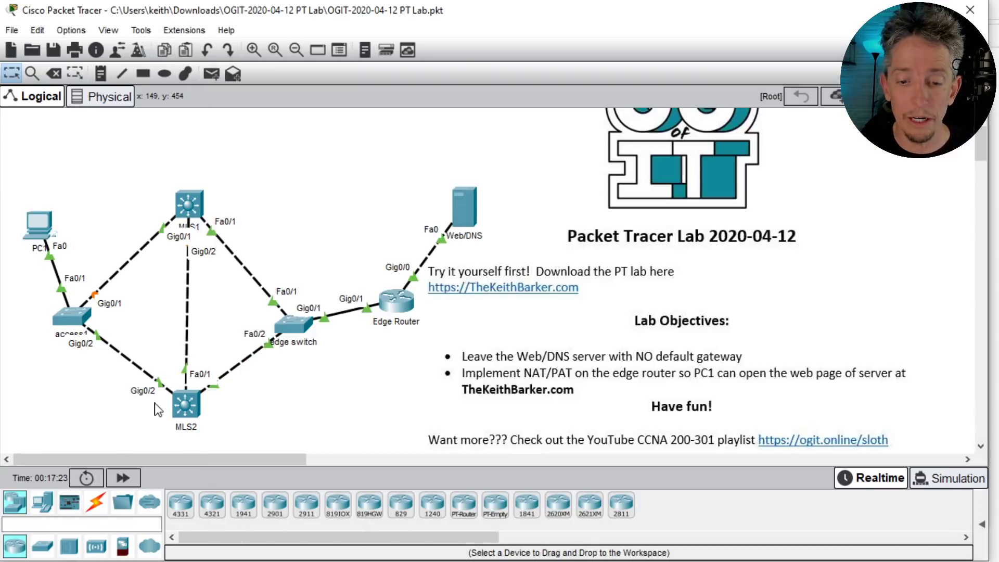
- Show the Edge Router's current NAT translations again and page through them
click(399, 301)
key(Return)
key(Return)
key(Up)
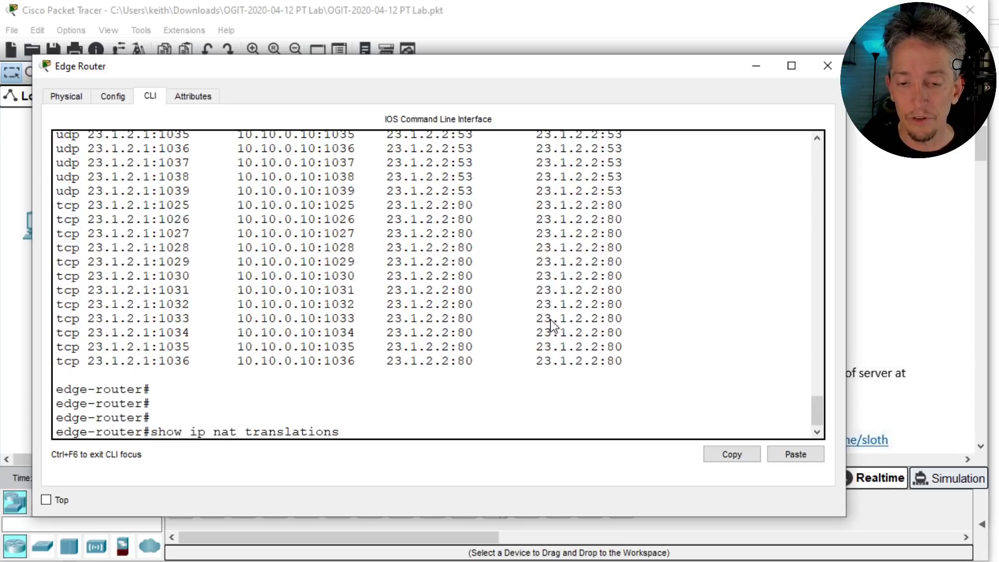
key(Return)
key(space)
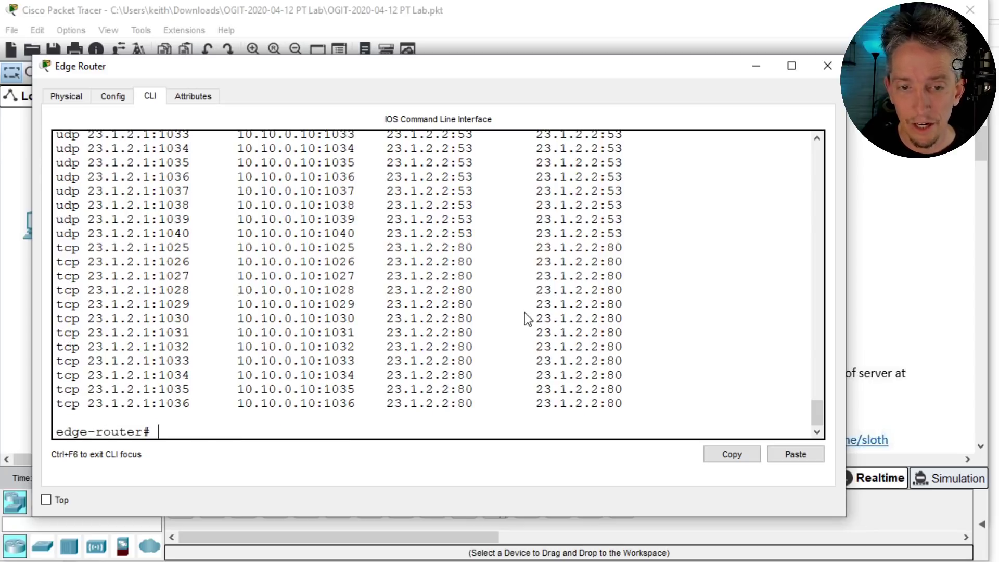
scroll(536, 307, up, 6)
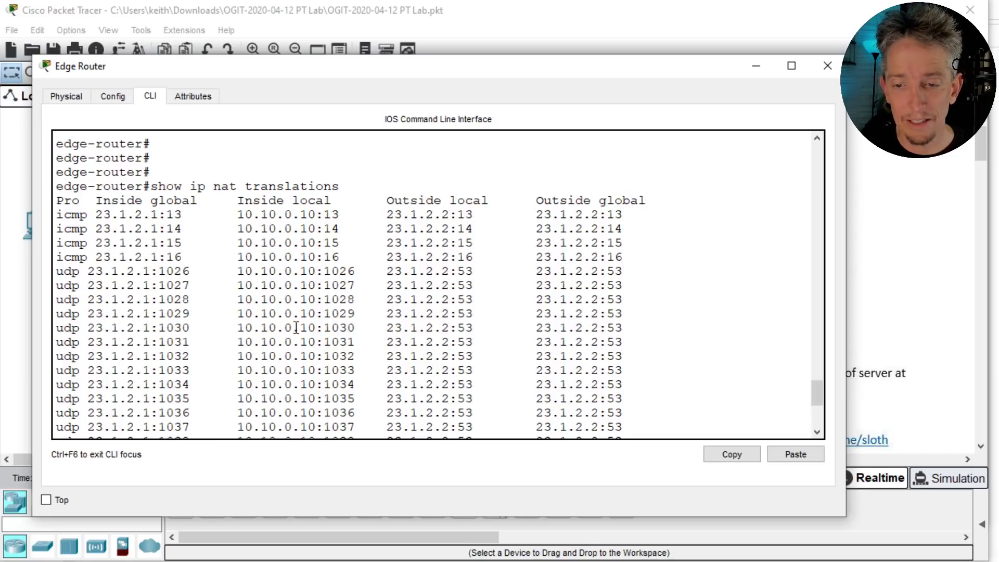
scroll(475, 328, down, 6)
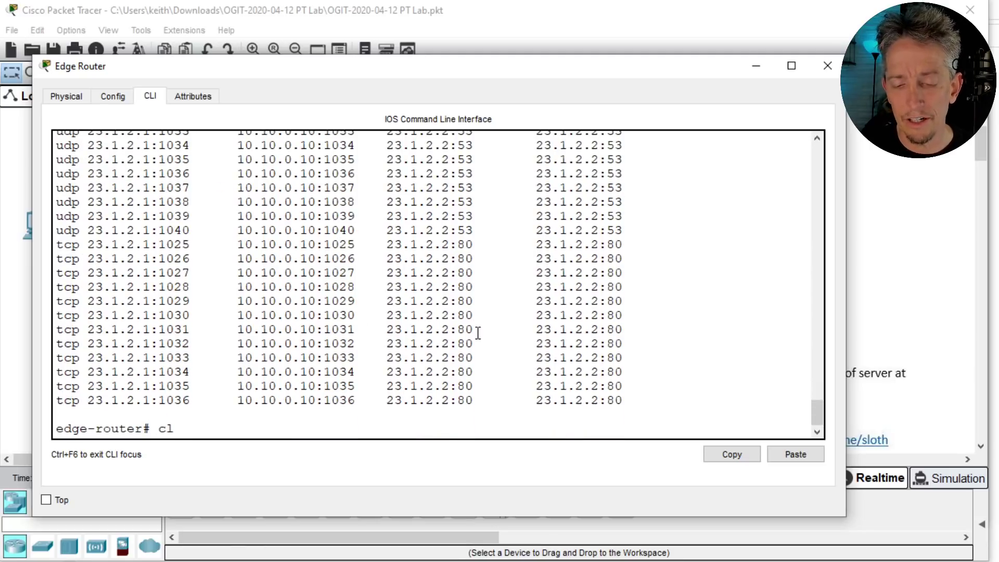
- Clear all dynamic translations with clear ip nat translation * and confirm the table is empty
text(ear ip nat tran)
key(Tab)
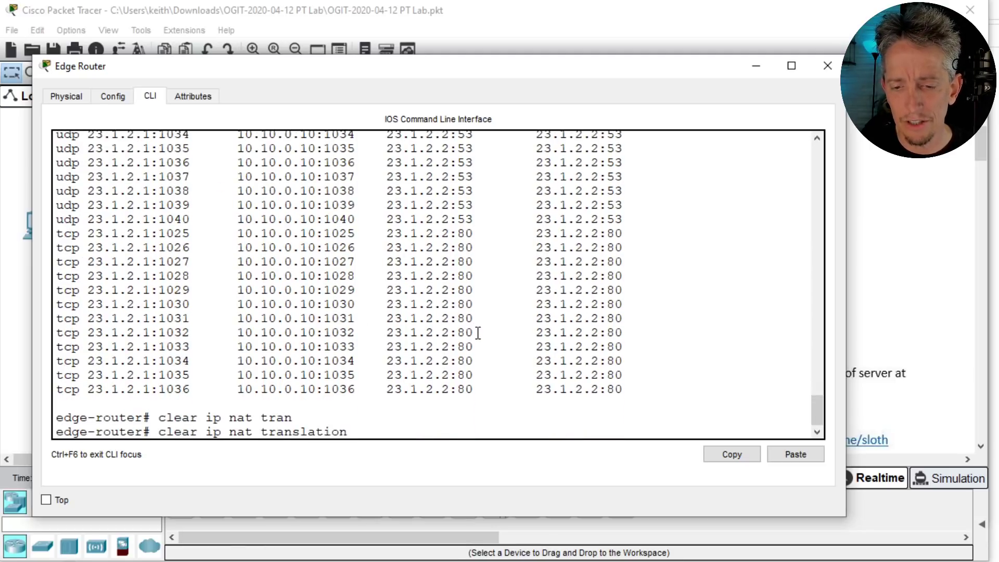
text(?)
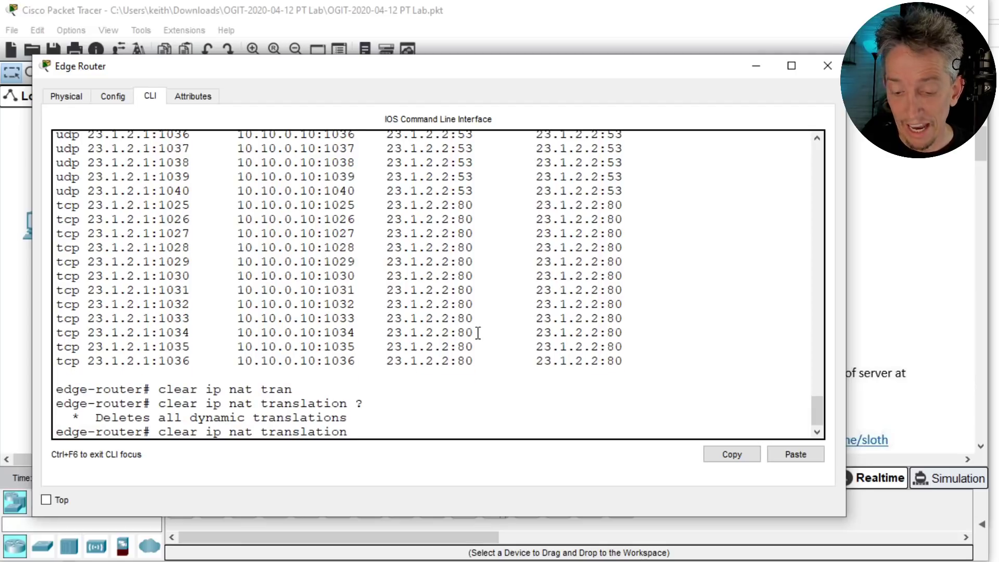
text(*)
key(Return)
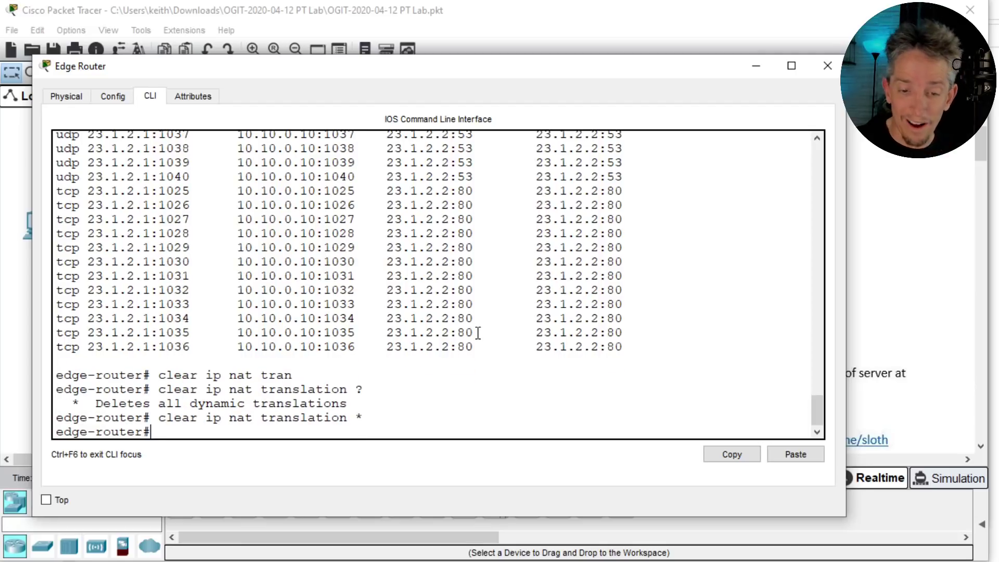
key(Return)
text(show ip n)
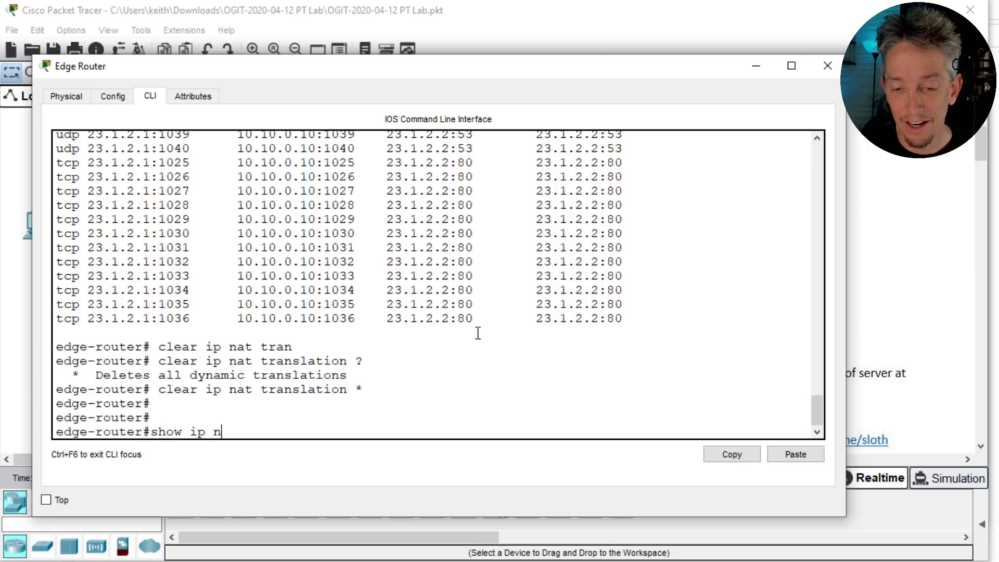
text(at tran)
key(Tab)
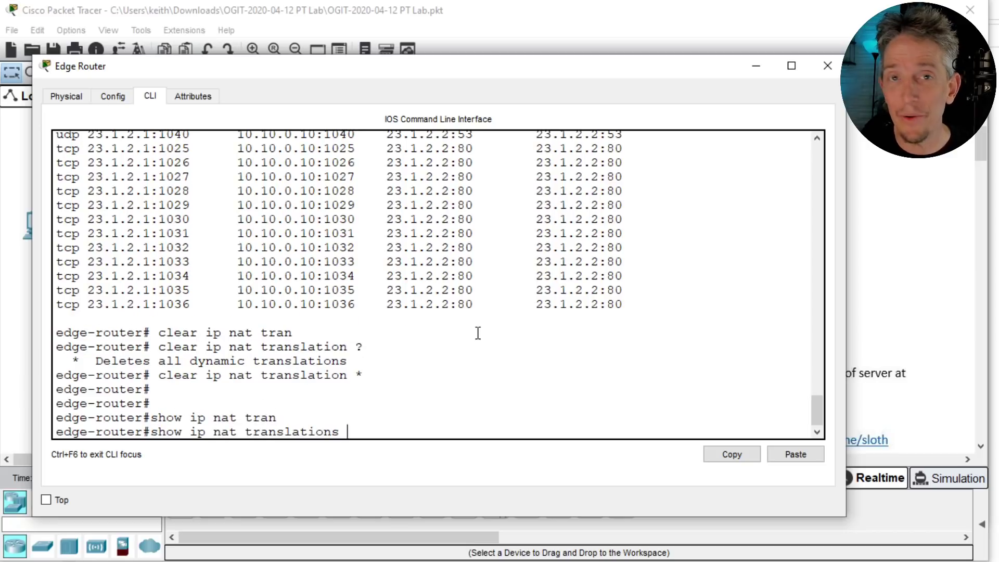
key(Return)
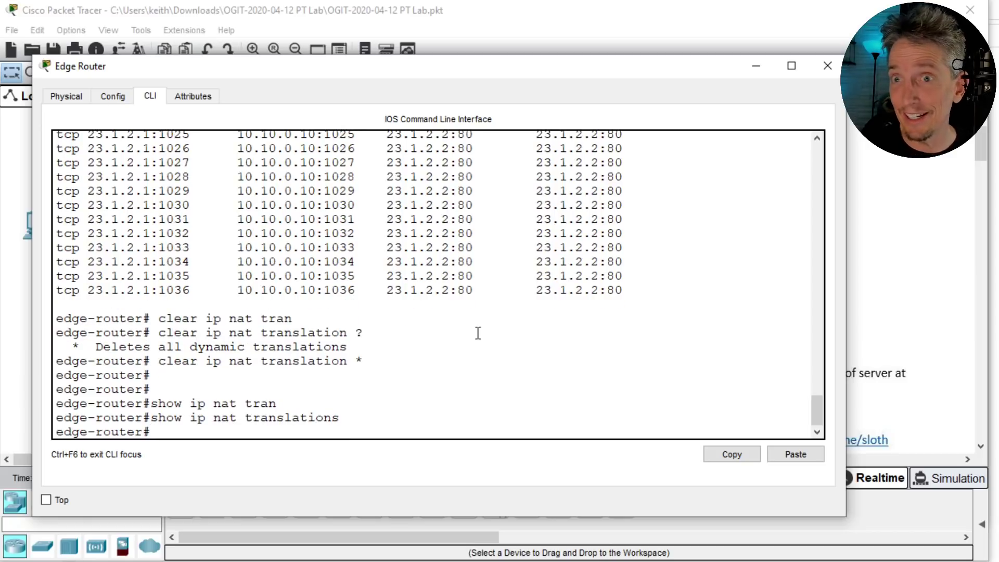